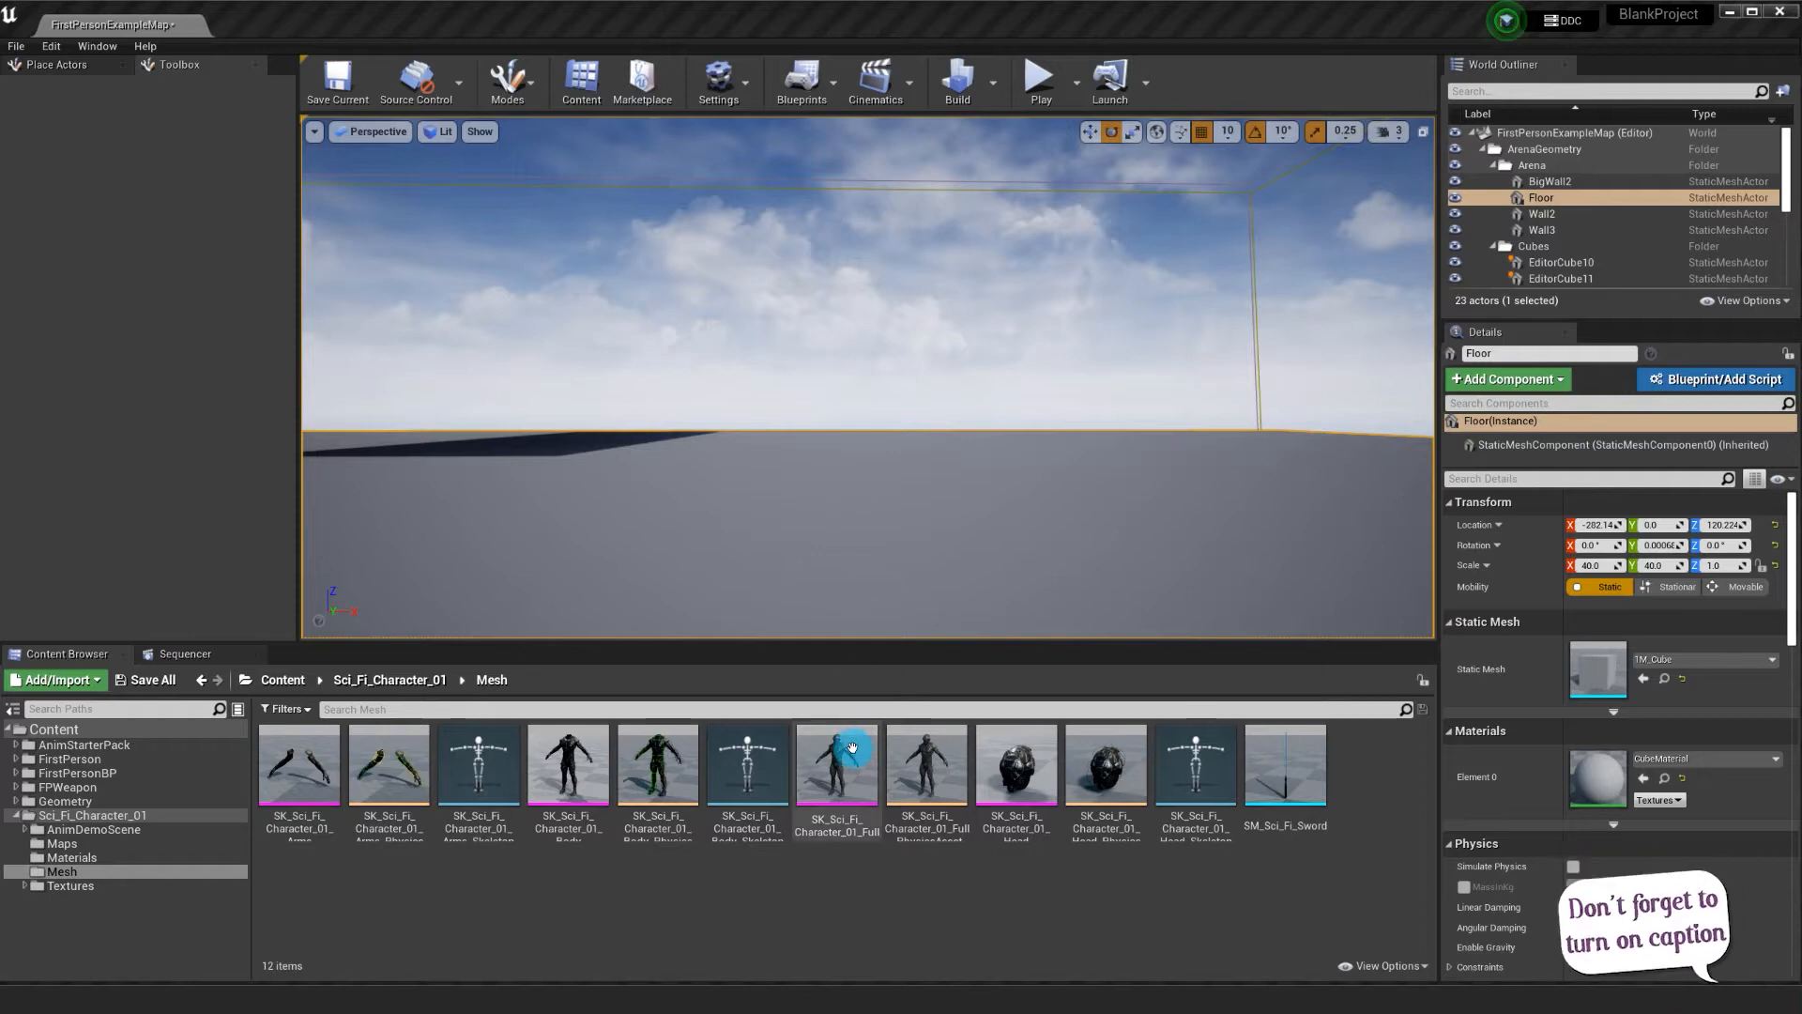
Place the SK_Sci_Fi_Character_01_Full skeletal mesh in the level, standing on the floor
{"action": "left_click_drag", "start_coordinate": [836, 765], "coordinate": [893, 564]}
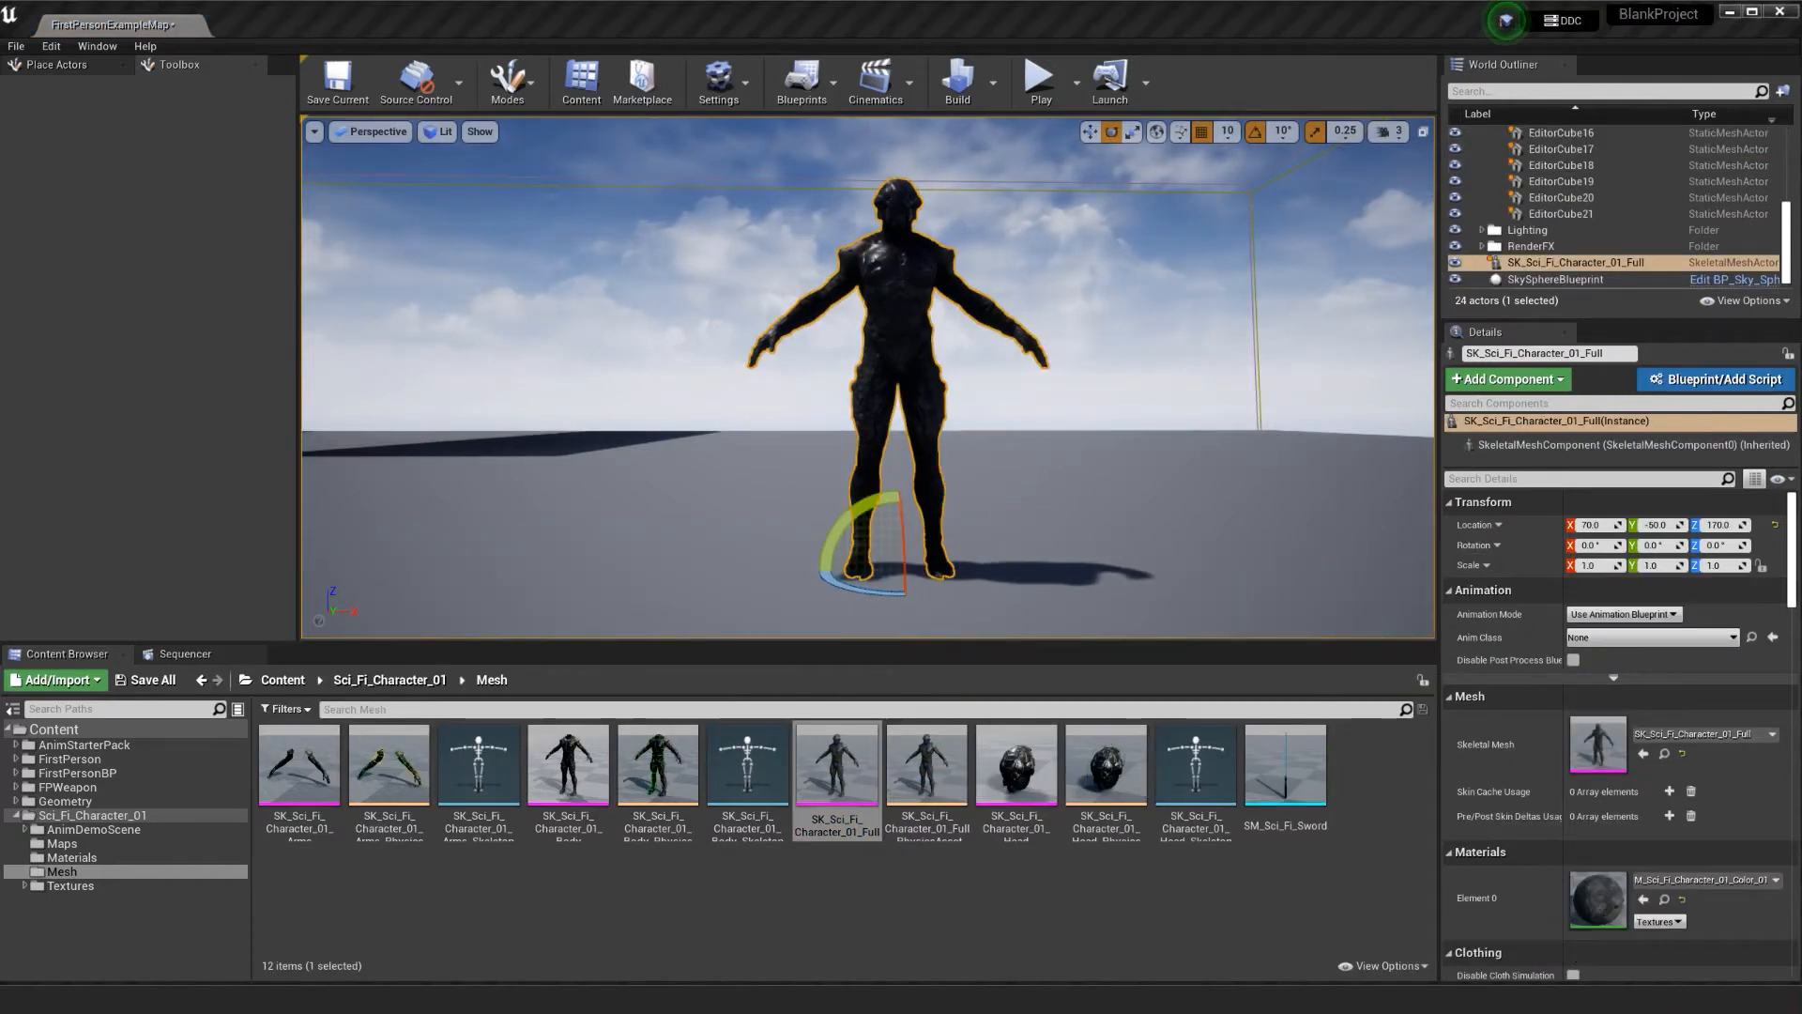
Switch to the Epic Games Launcher and highlight the title of the Control Rig Mannequin sample project
{"action": "key", "text": "alt+Tab"}
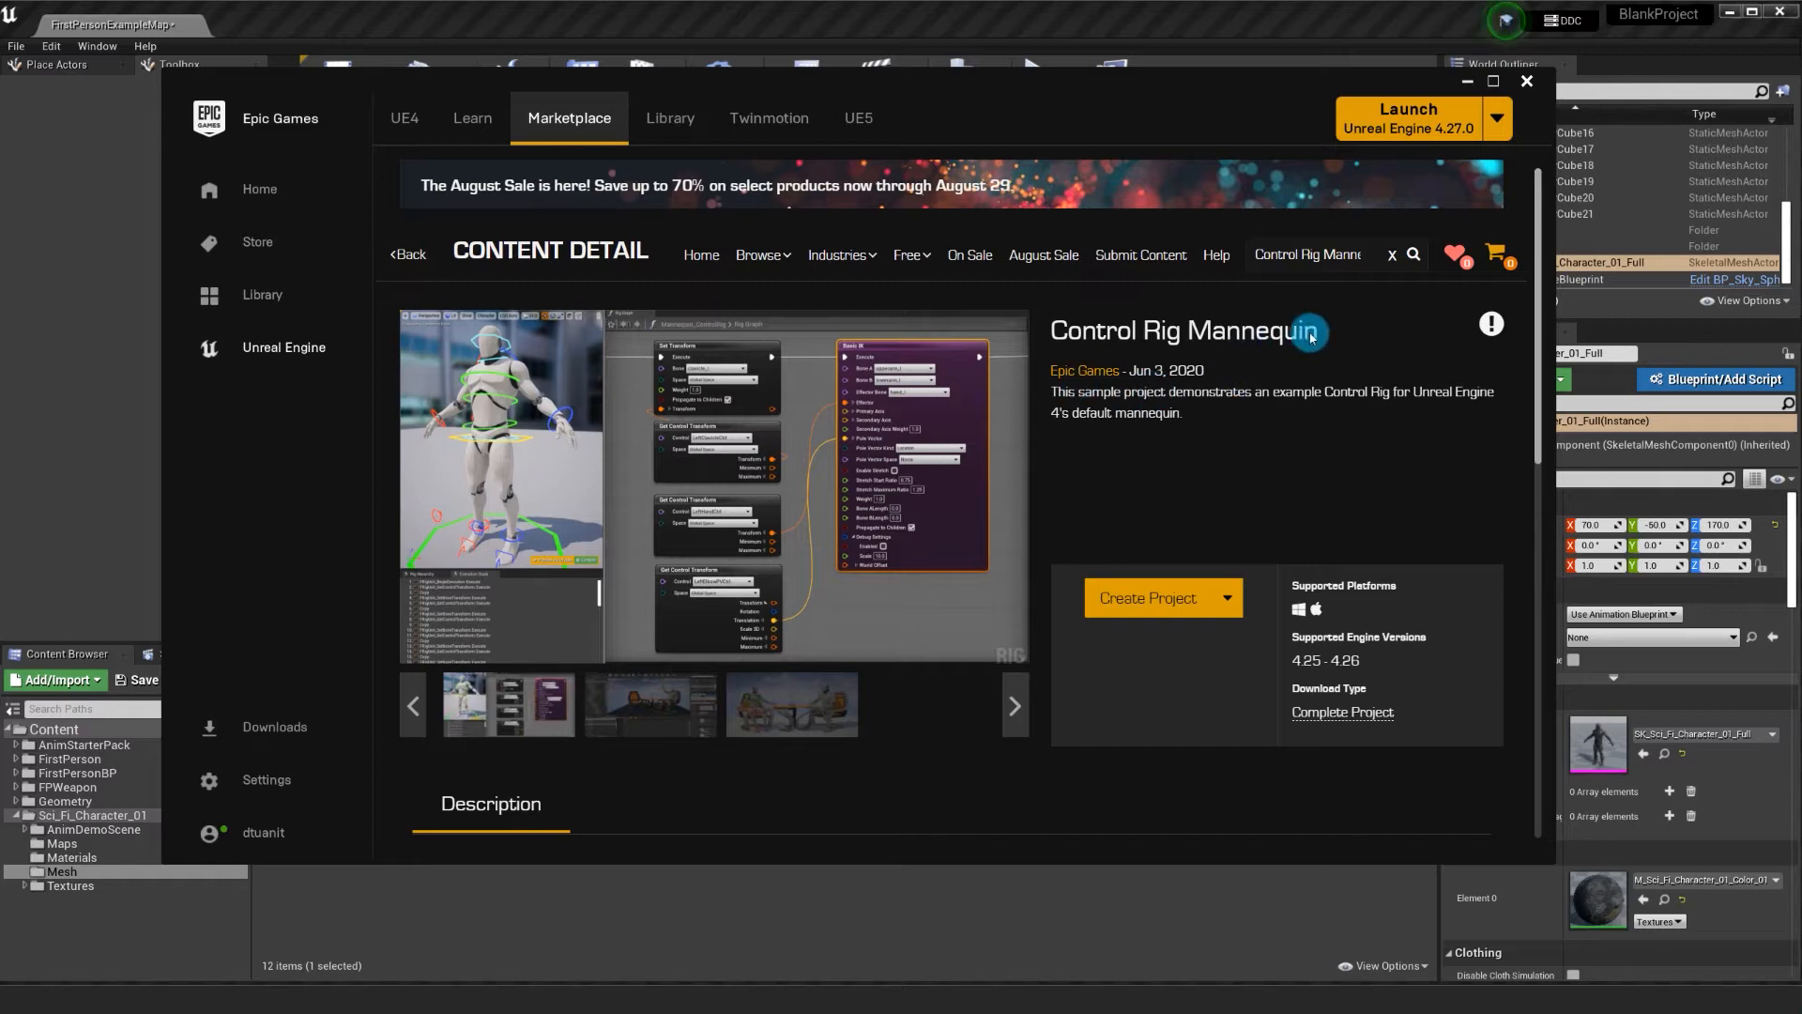
{"action": "left_click_drag", "start_coordinate": [1311, 336], "coordinate": [1056, 339]}
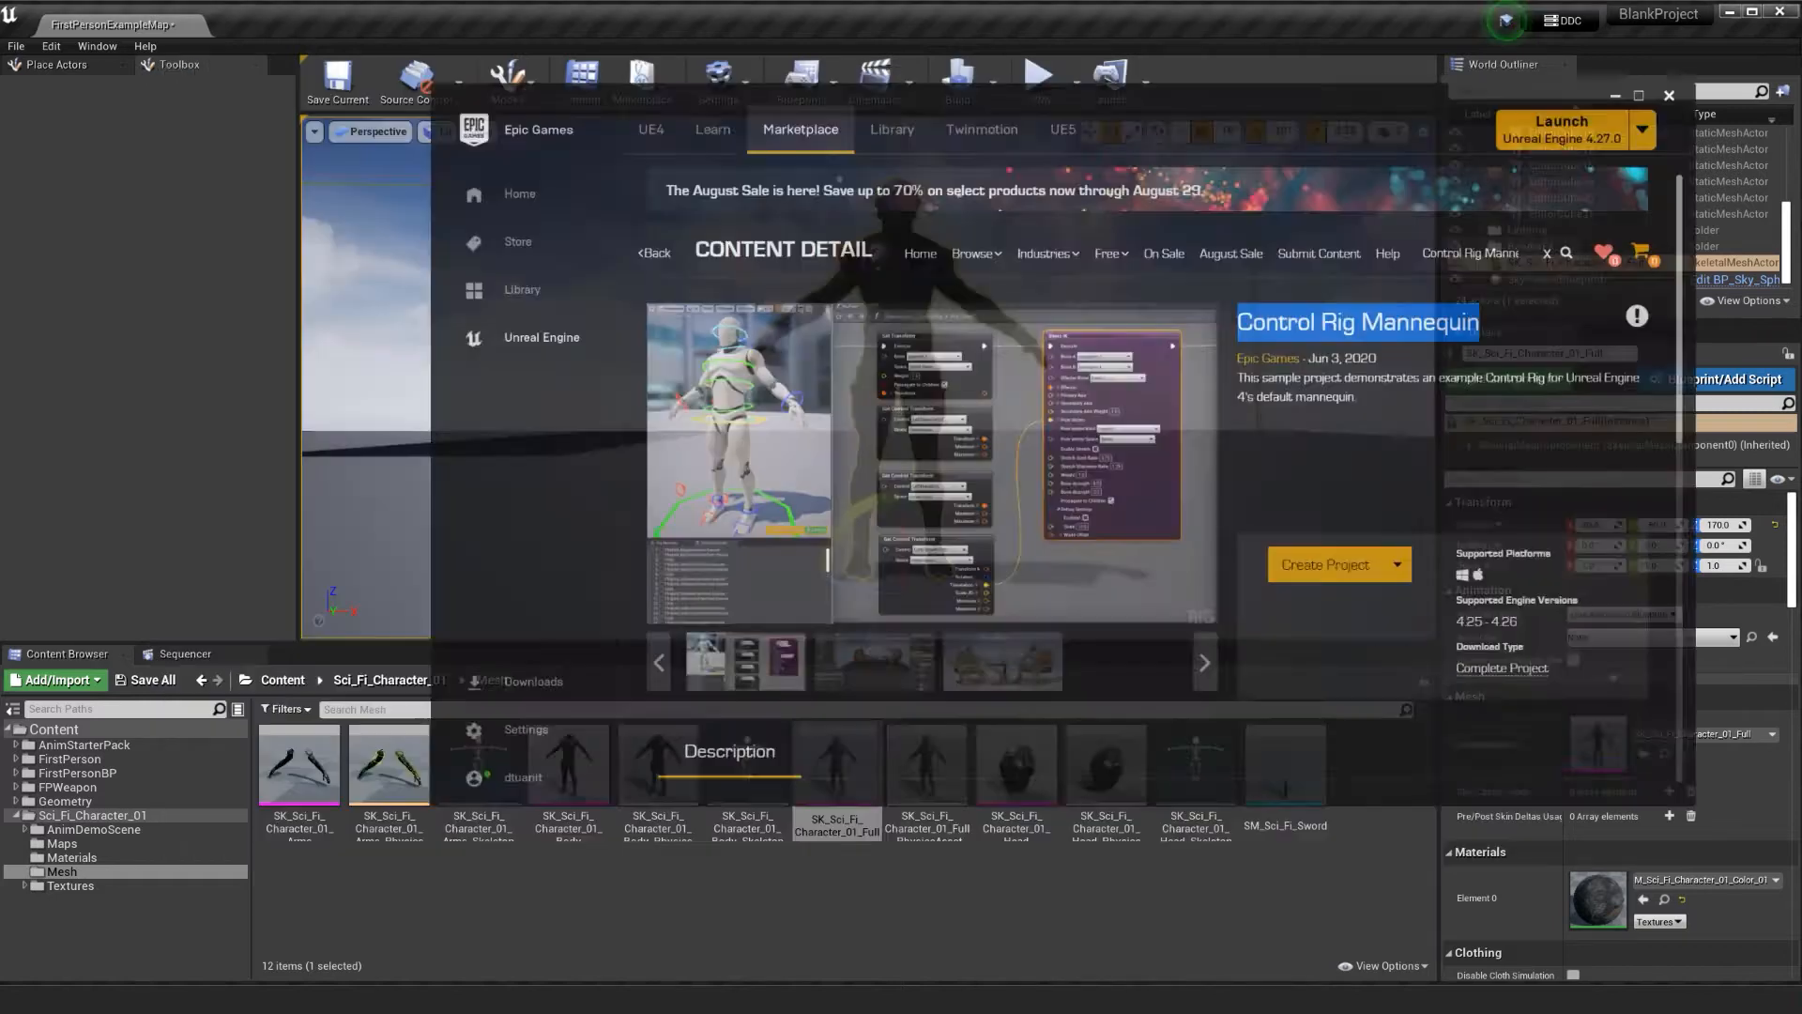
Open the ControlRigMannequin project from its folder under Unreal Projects and minimize the File Explorer window
{"action": "left_click", "coordinate": [1214, 270]}
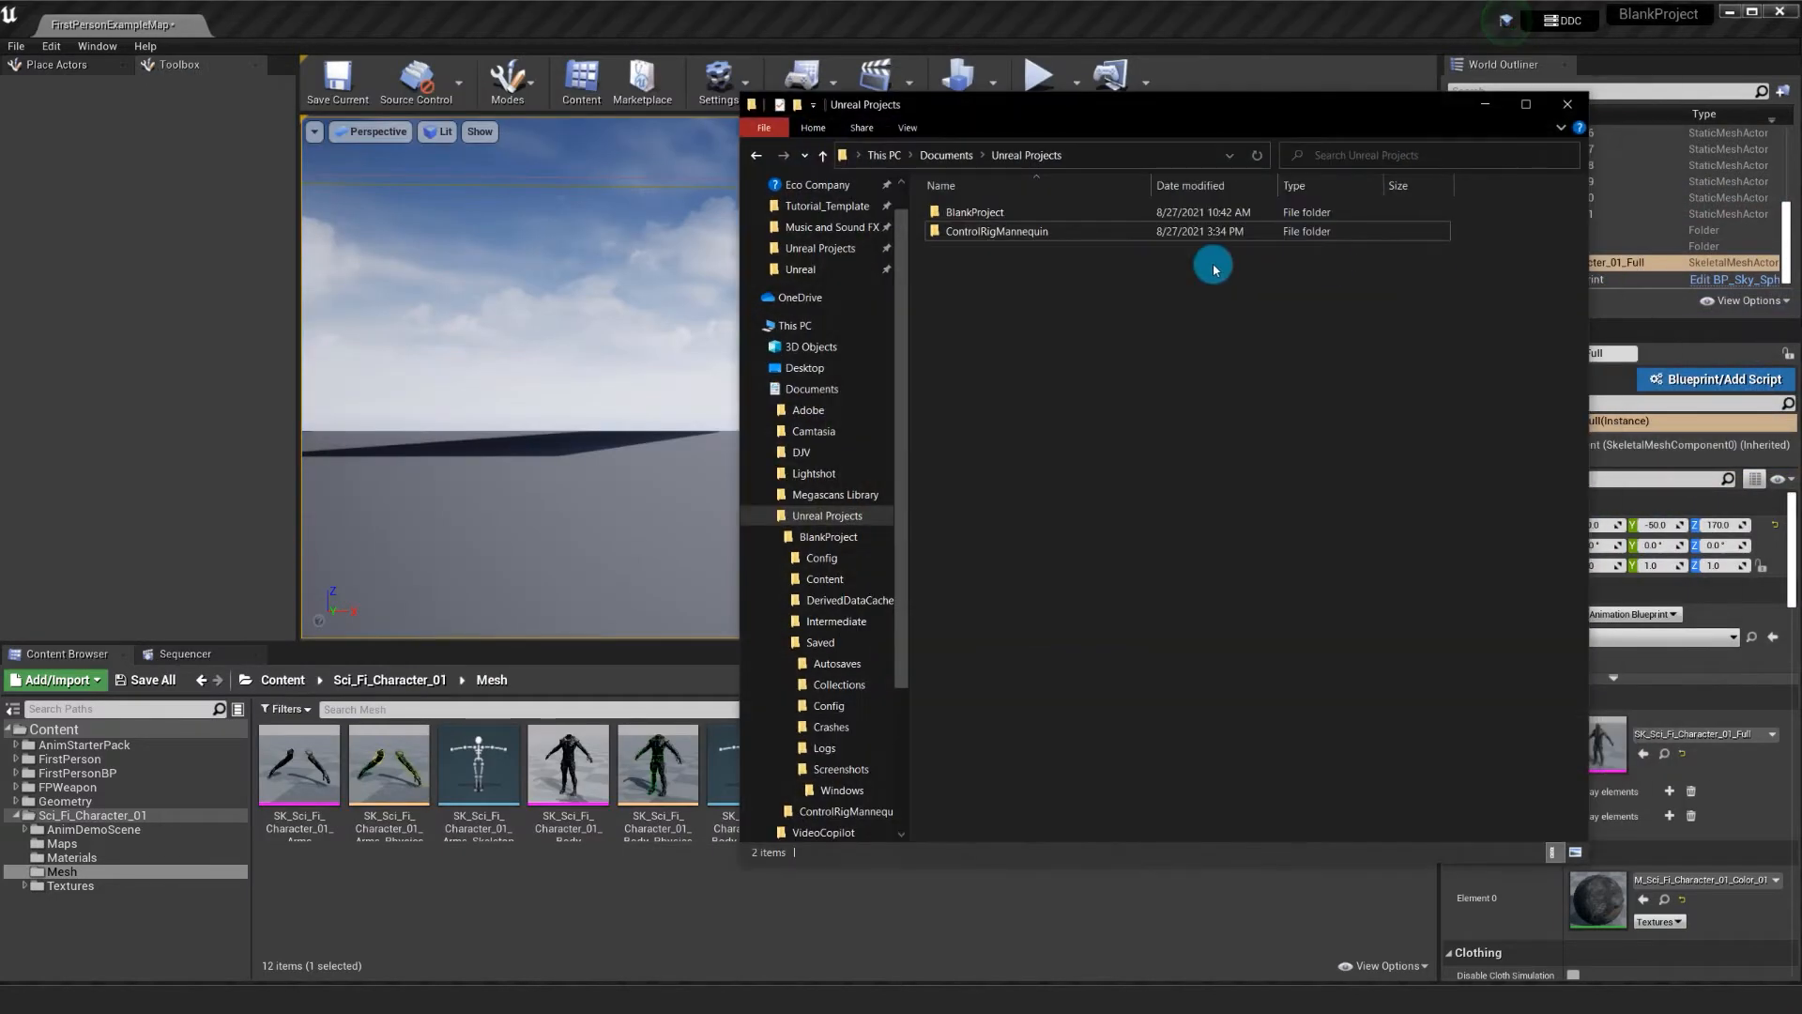
{"action": "left_click", "coordinate": [980, 231]}
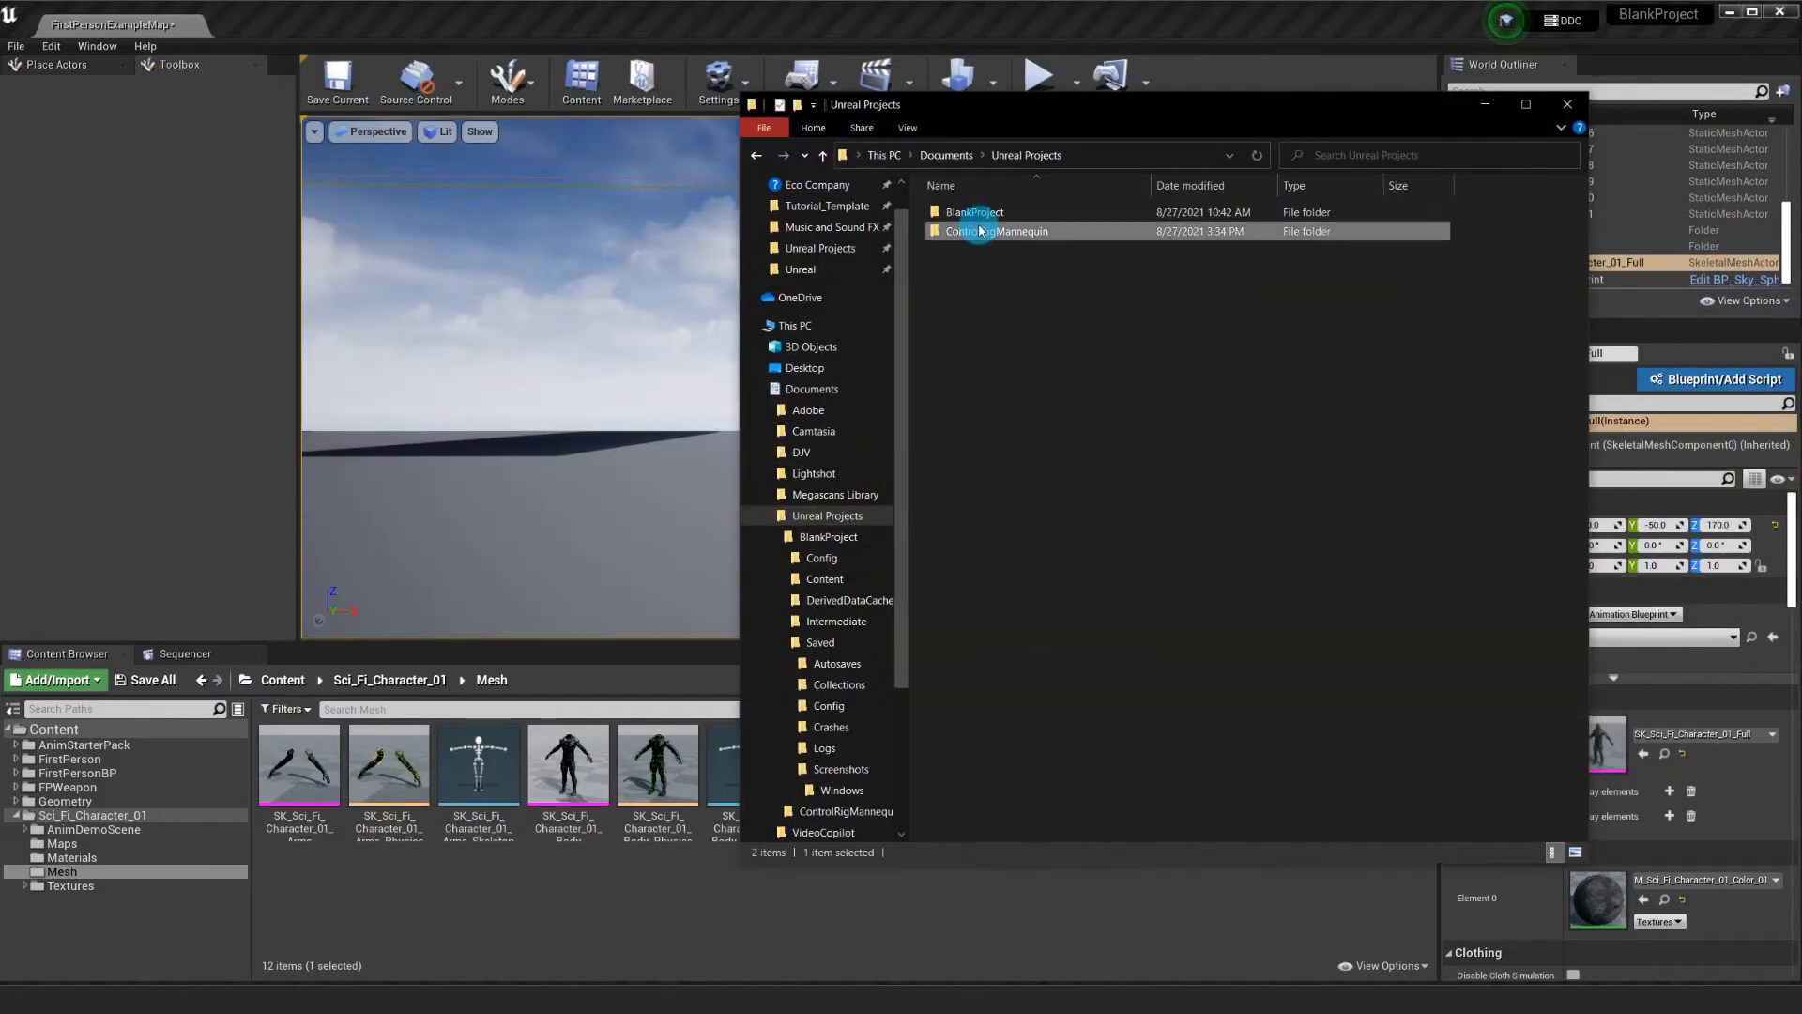
{"action": "double_click", "coordinate": [1048, 236]}
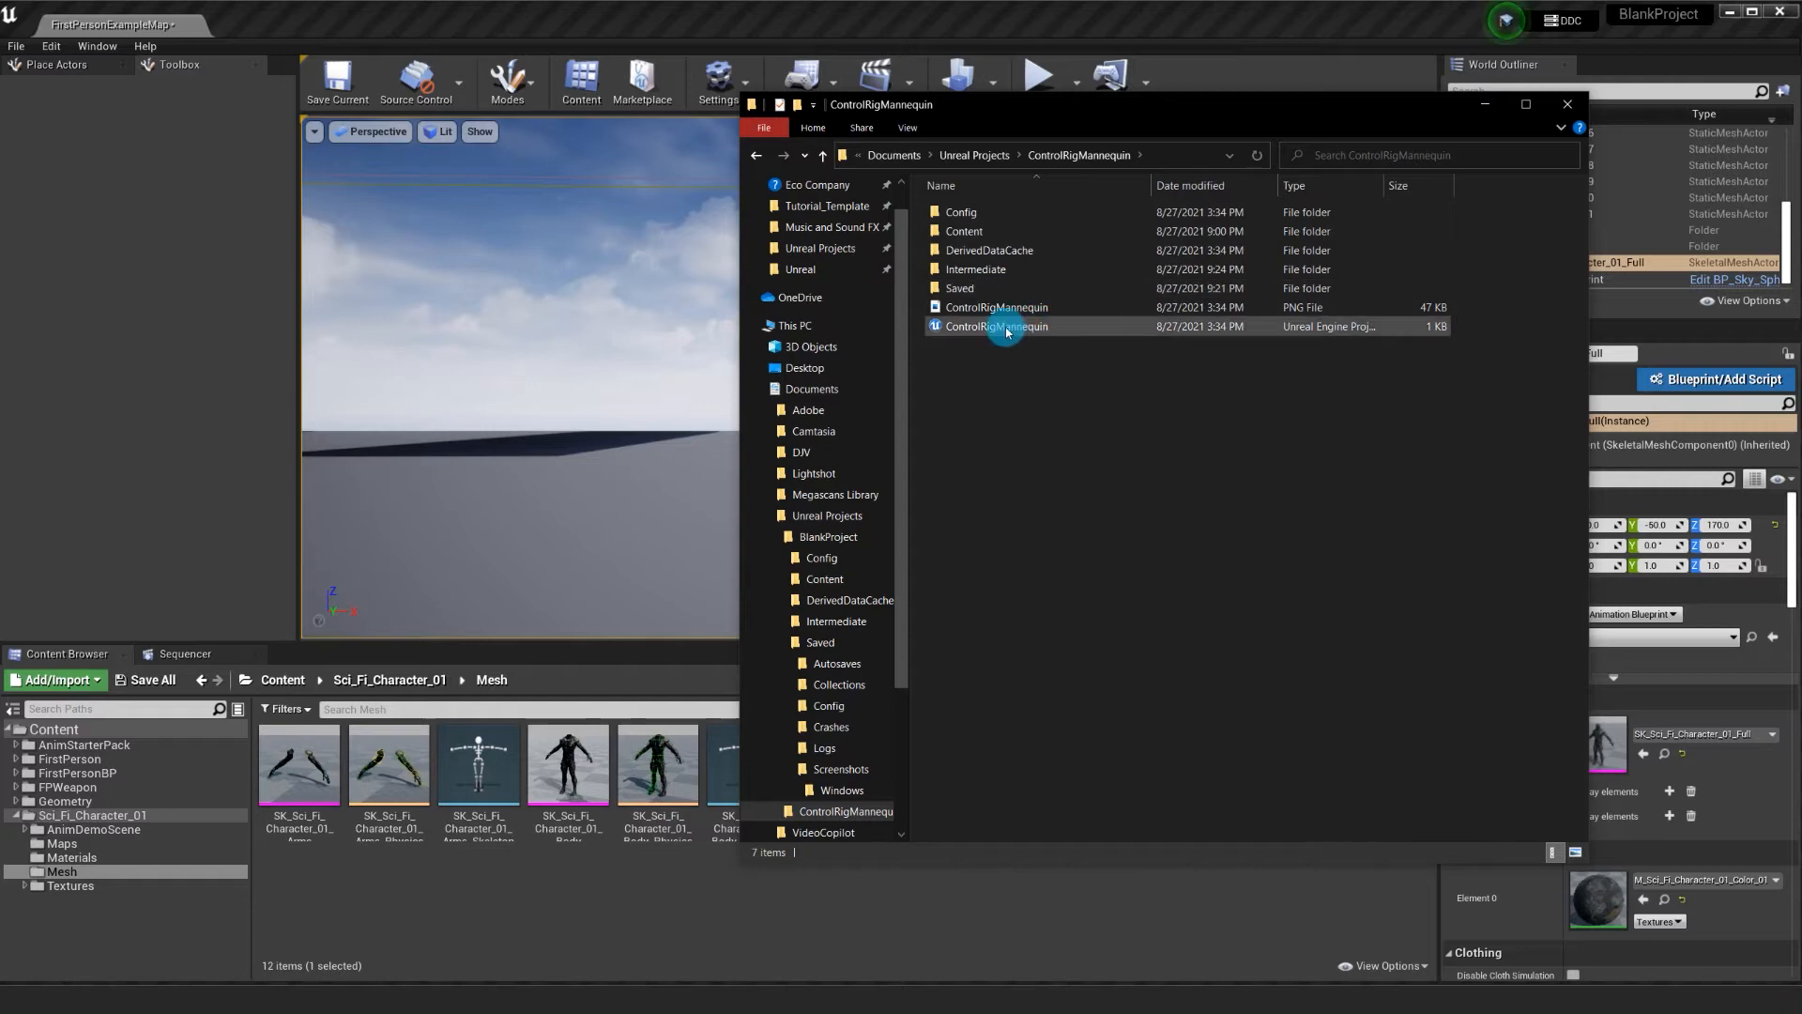
{"action": "left_click", "coordinate": [999, 336]}
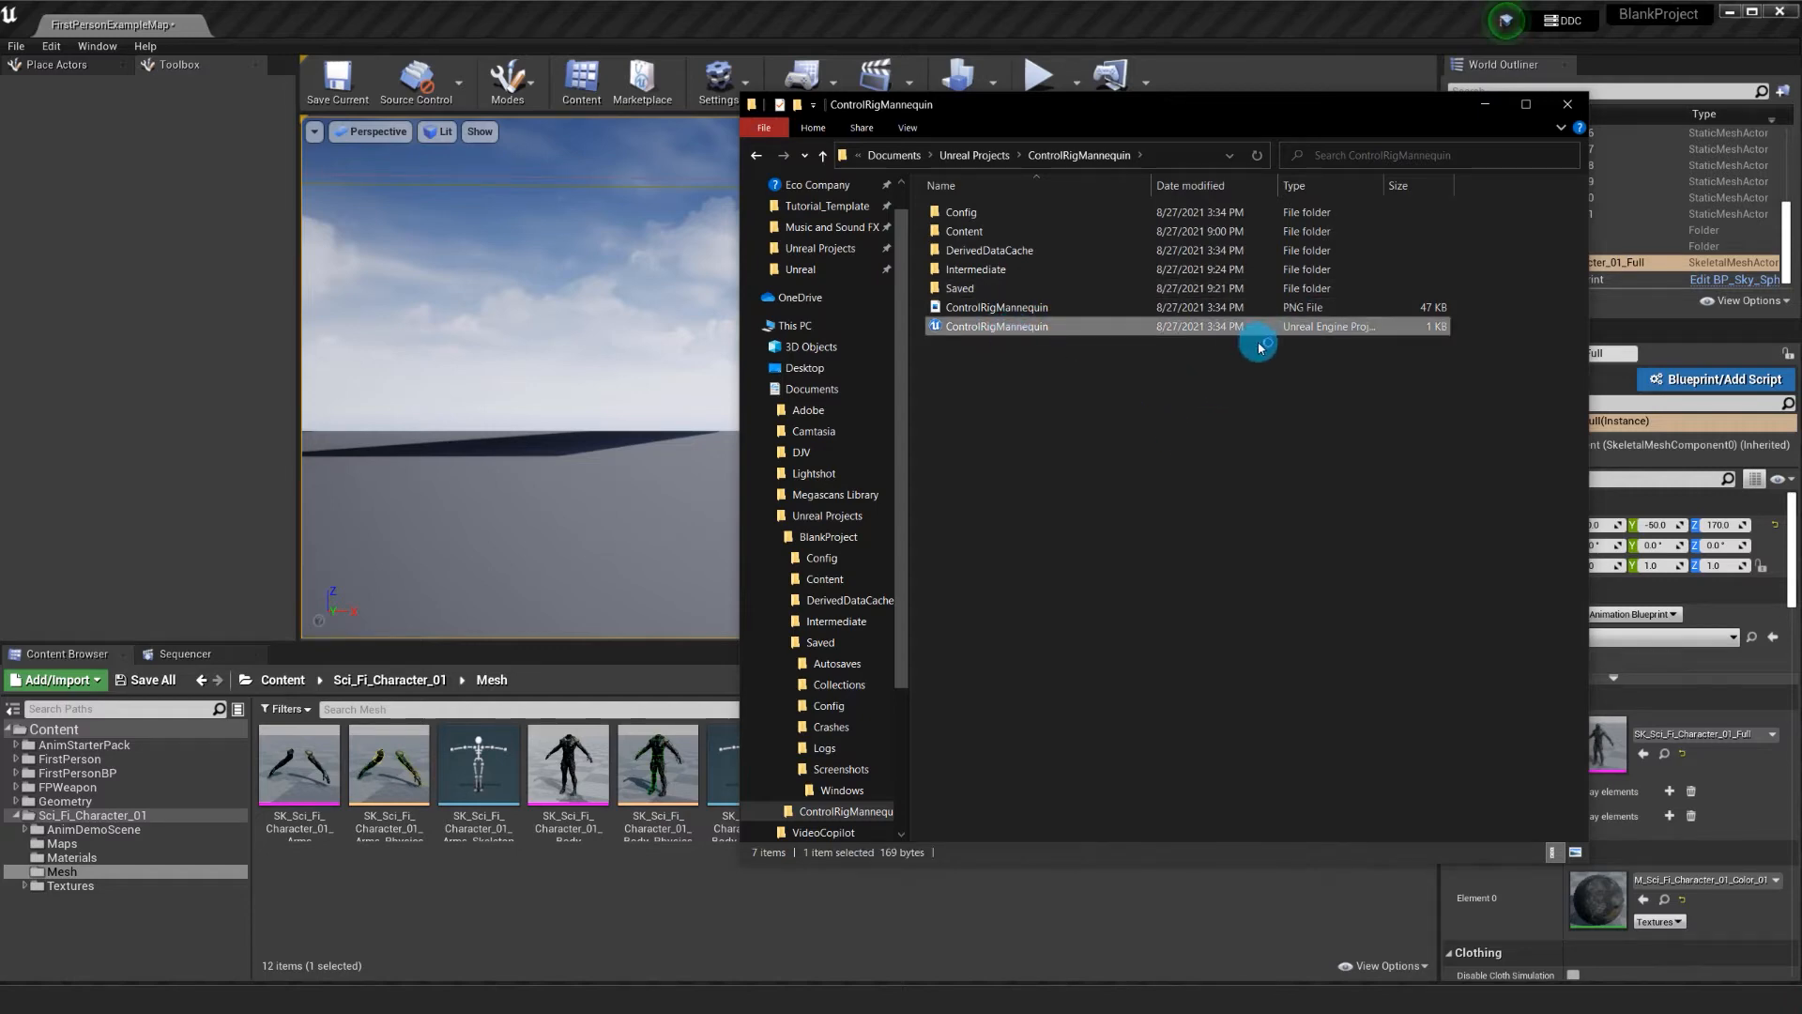
{"action": "left_click", "coordinate": [1481, 107]}
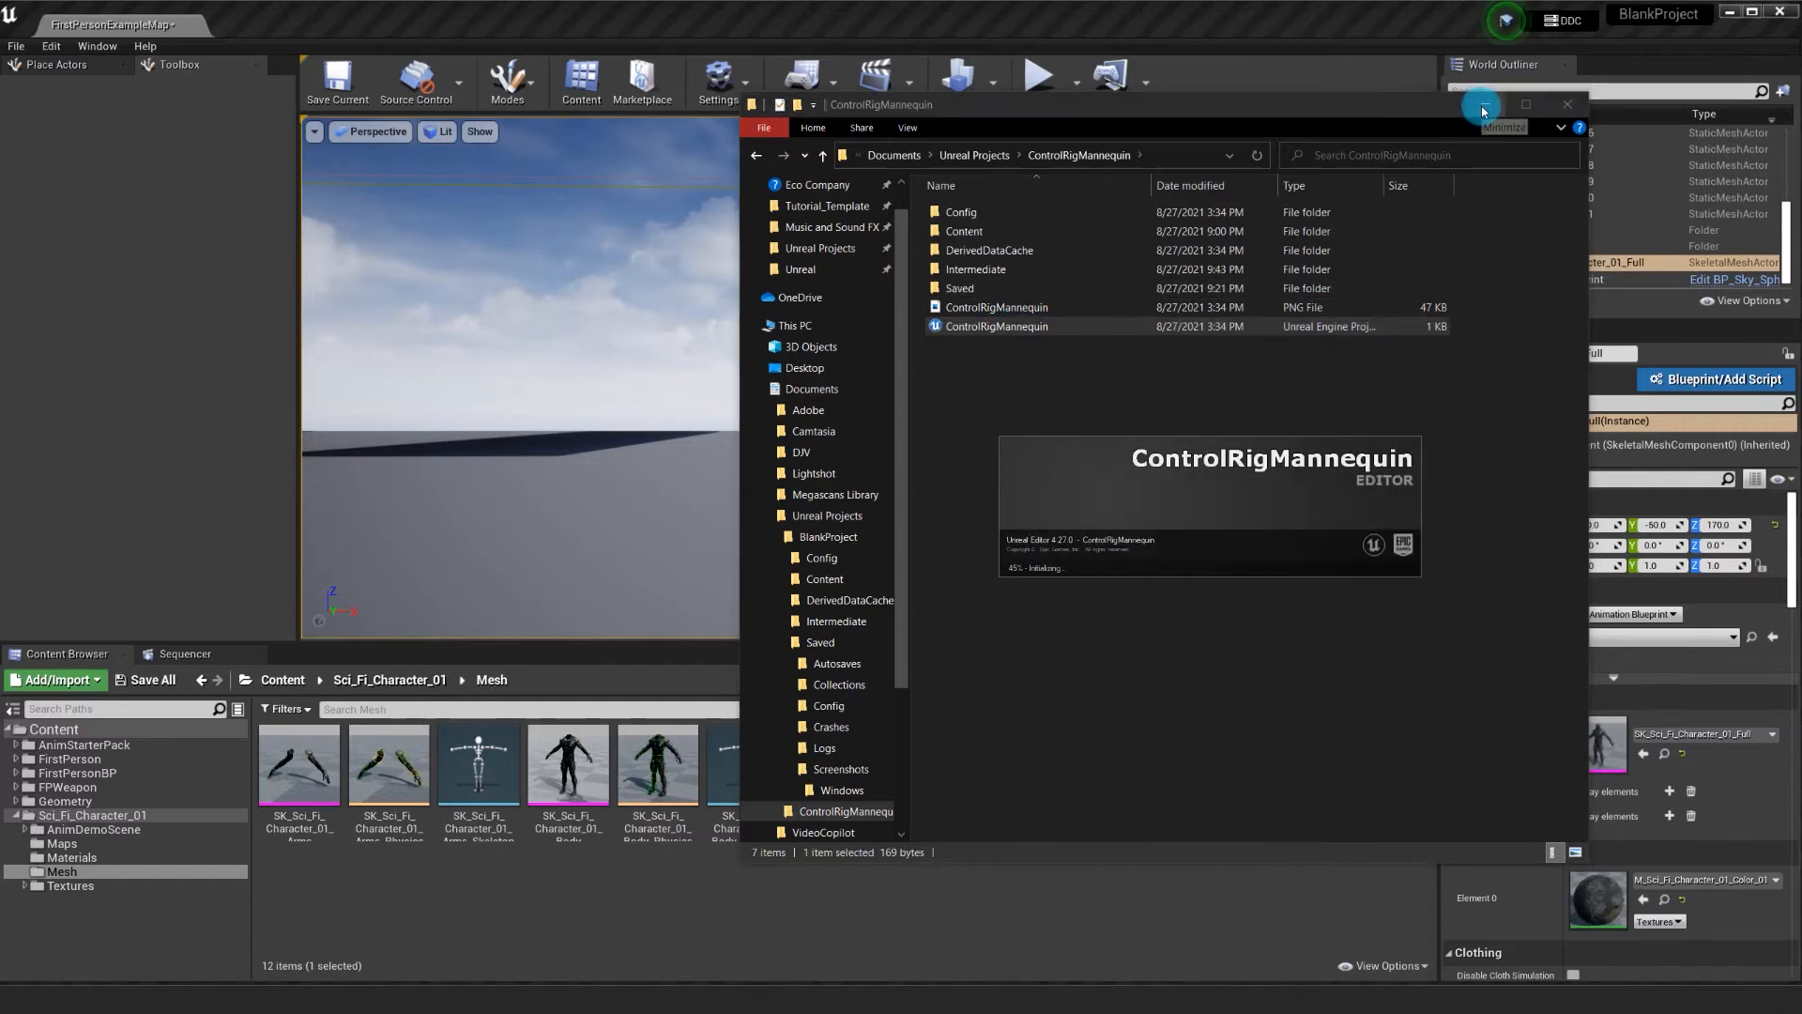
{"action": "left_click", "coordinate": [1483, 109]}
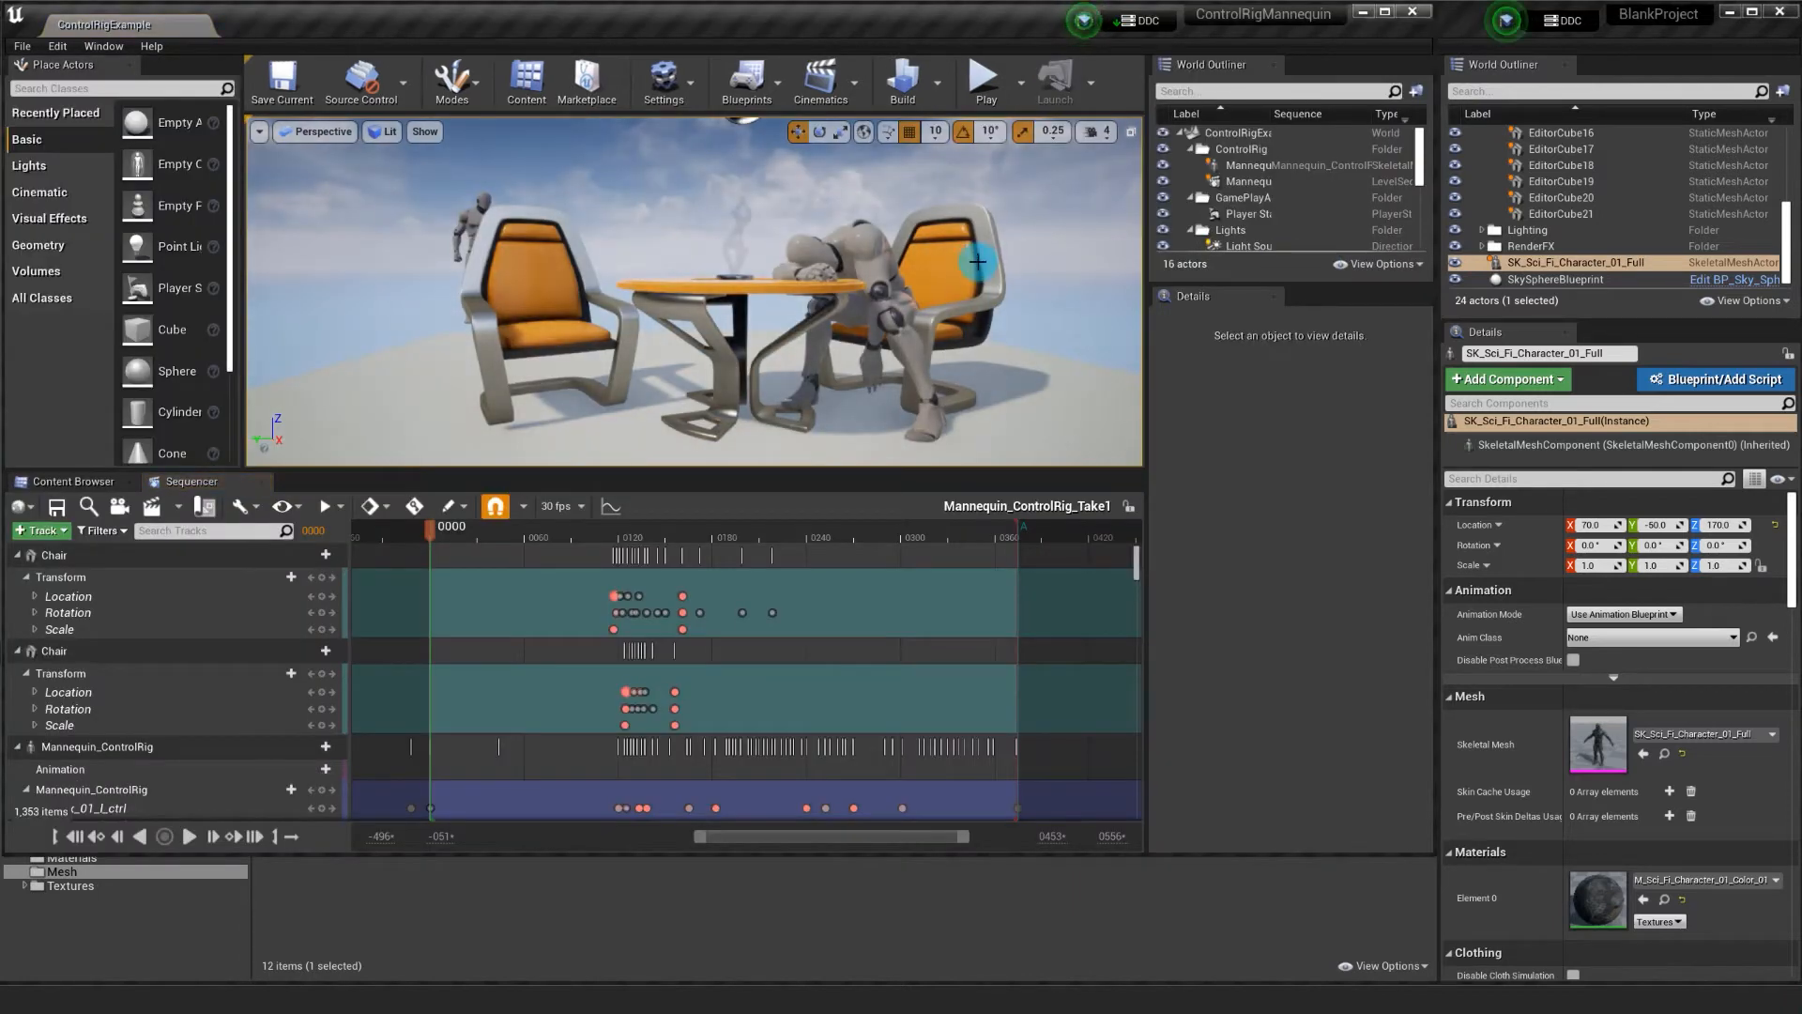
Open the Mannequin_ControlRig asset from the mannequin's ControlRig folder and dock its editor beside the level
{"action": "left_click", "coordinate": [115, 482]}
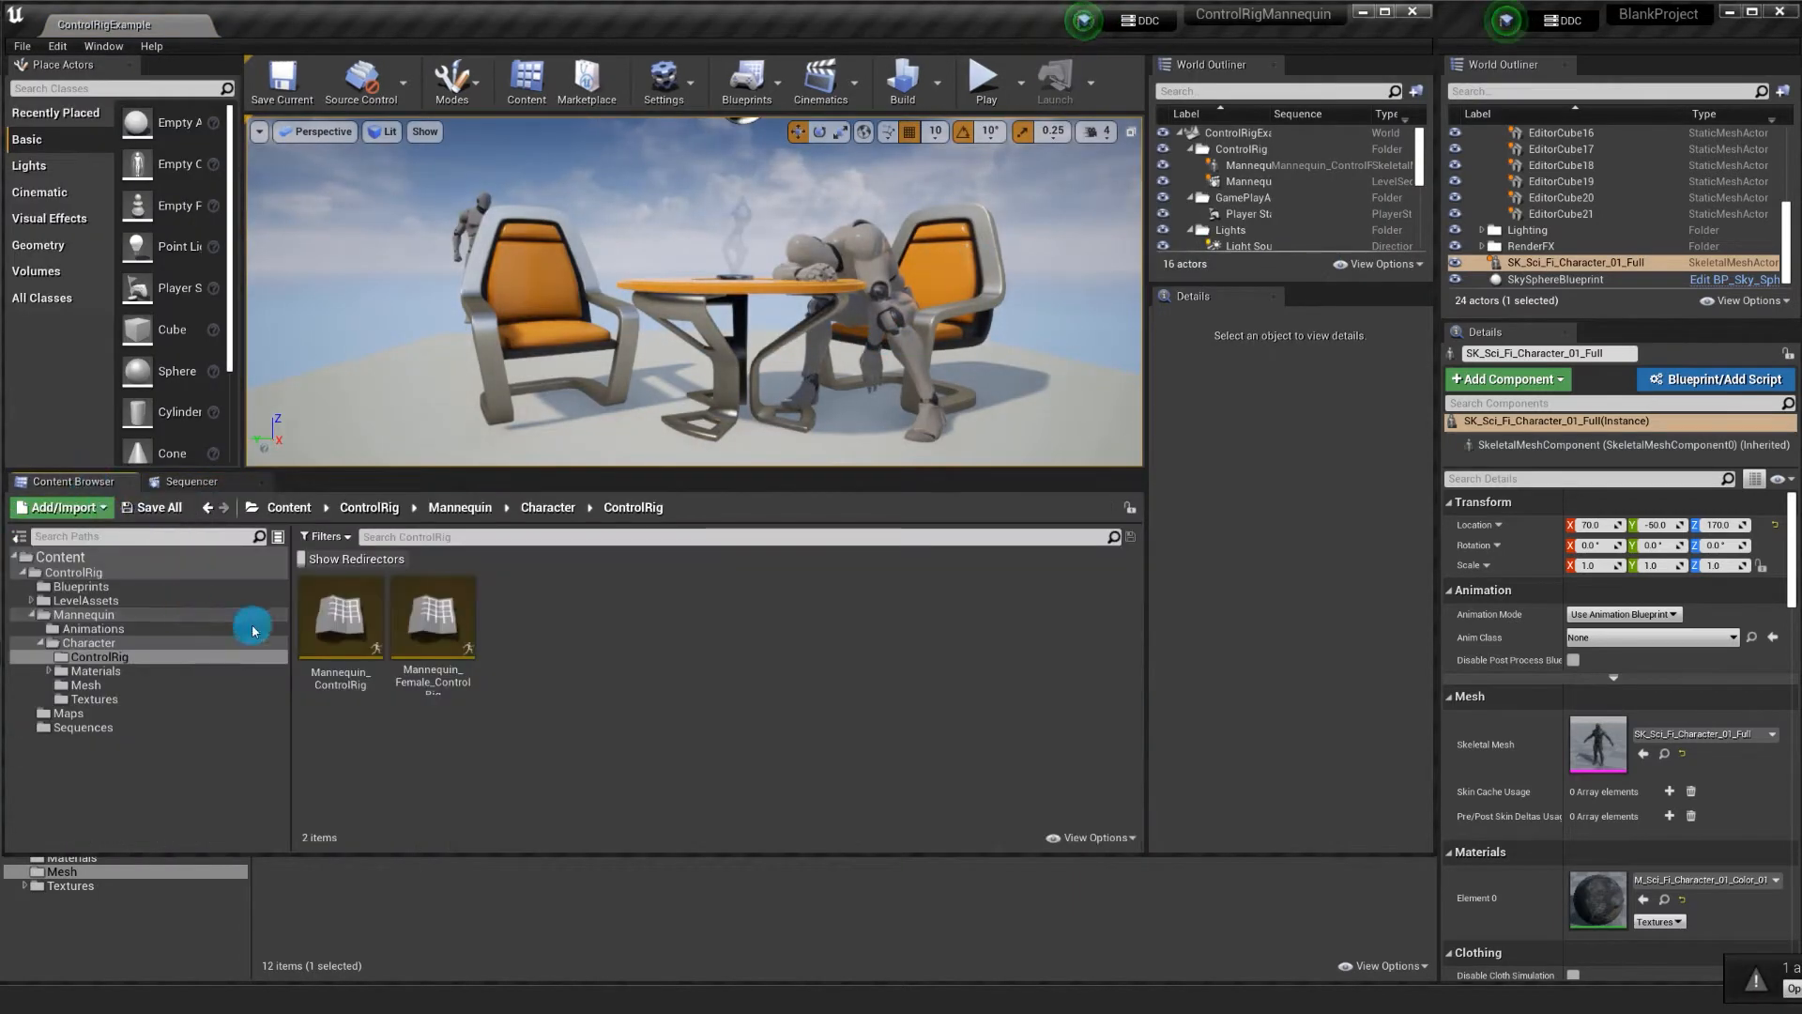
{"action": "left_click", "coordinate": [345, 654]}
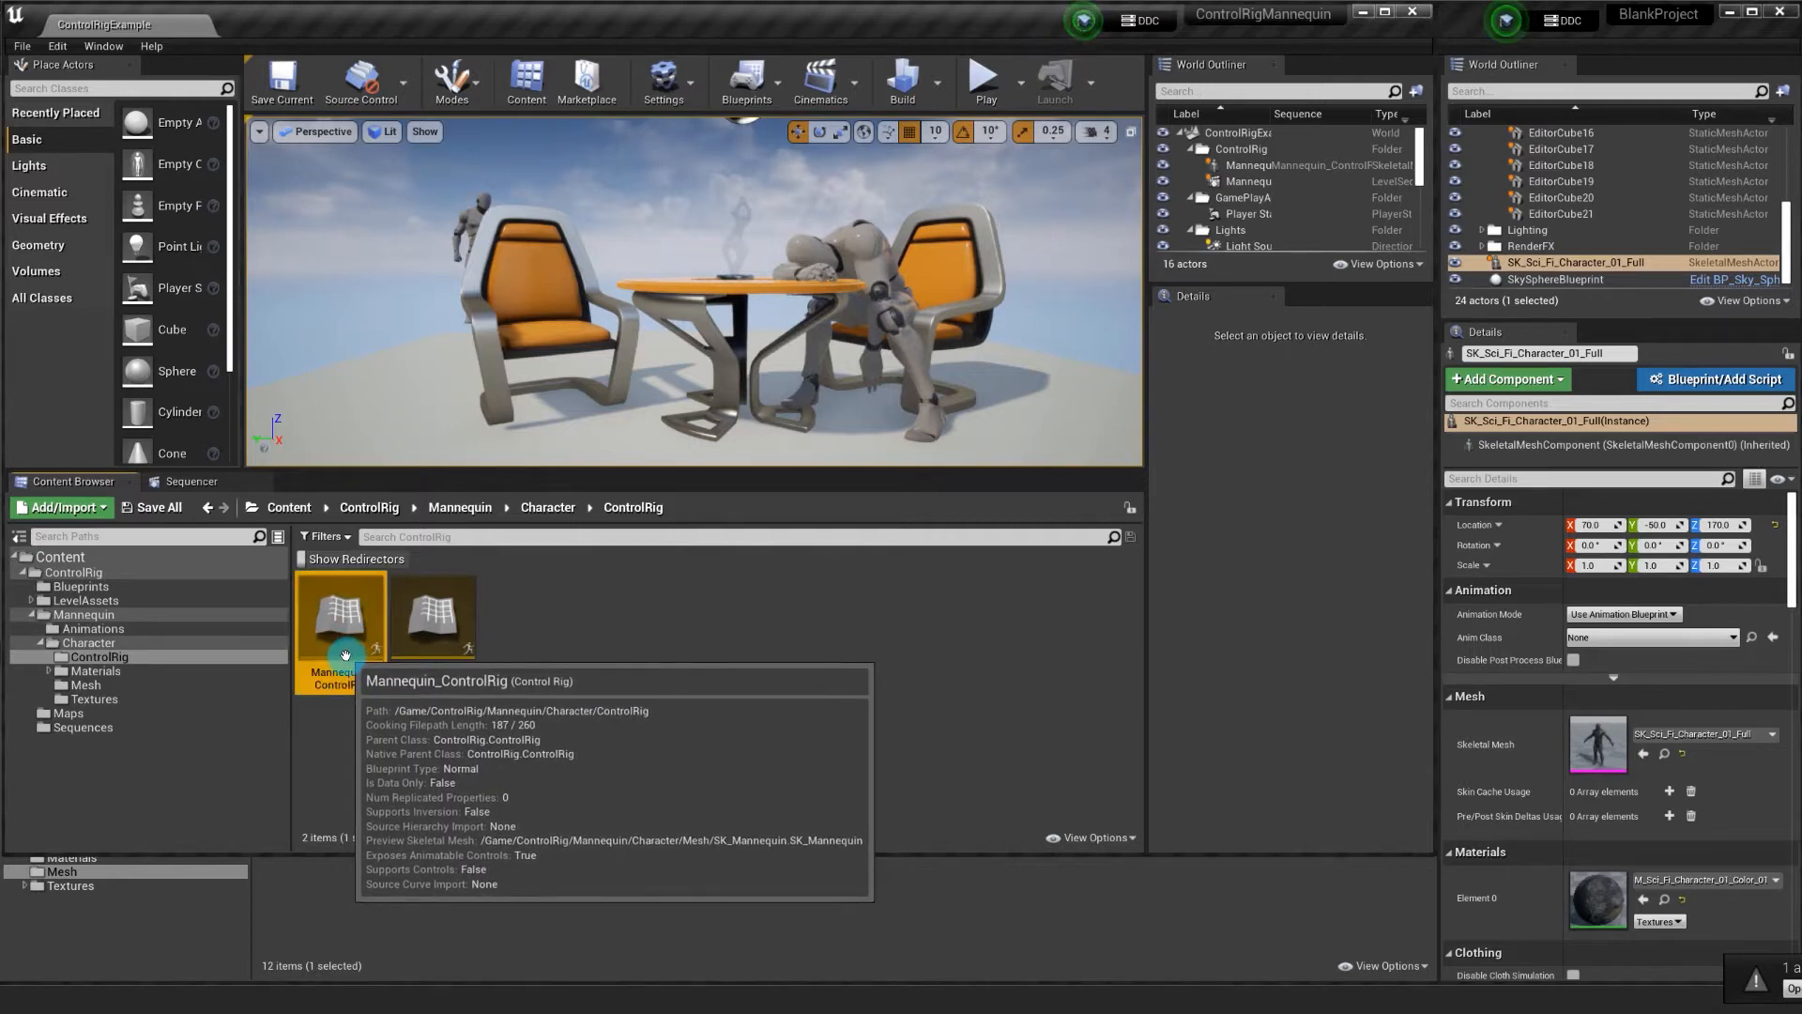
{"action": "double_click", "coordinate": [345, 655]}
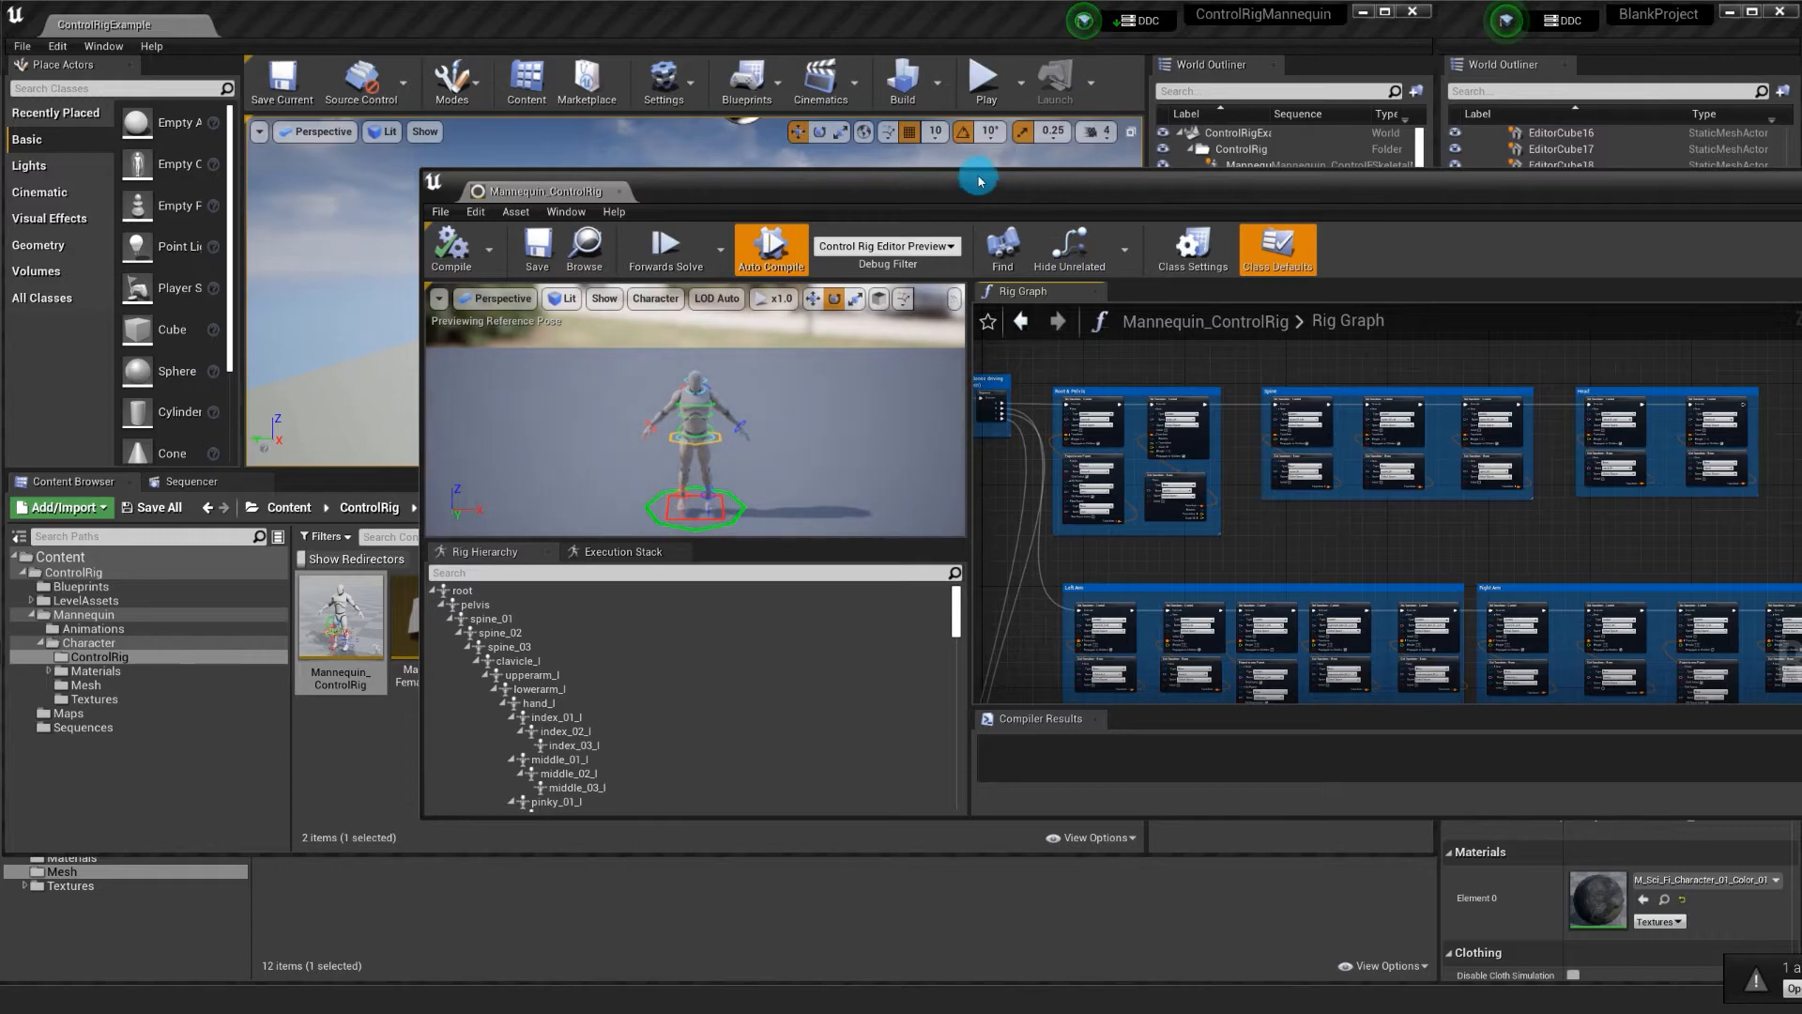
{"action": "left_click_drag", "start_coordinate": [979, 180], "coordinate": [284, 26]}
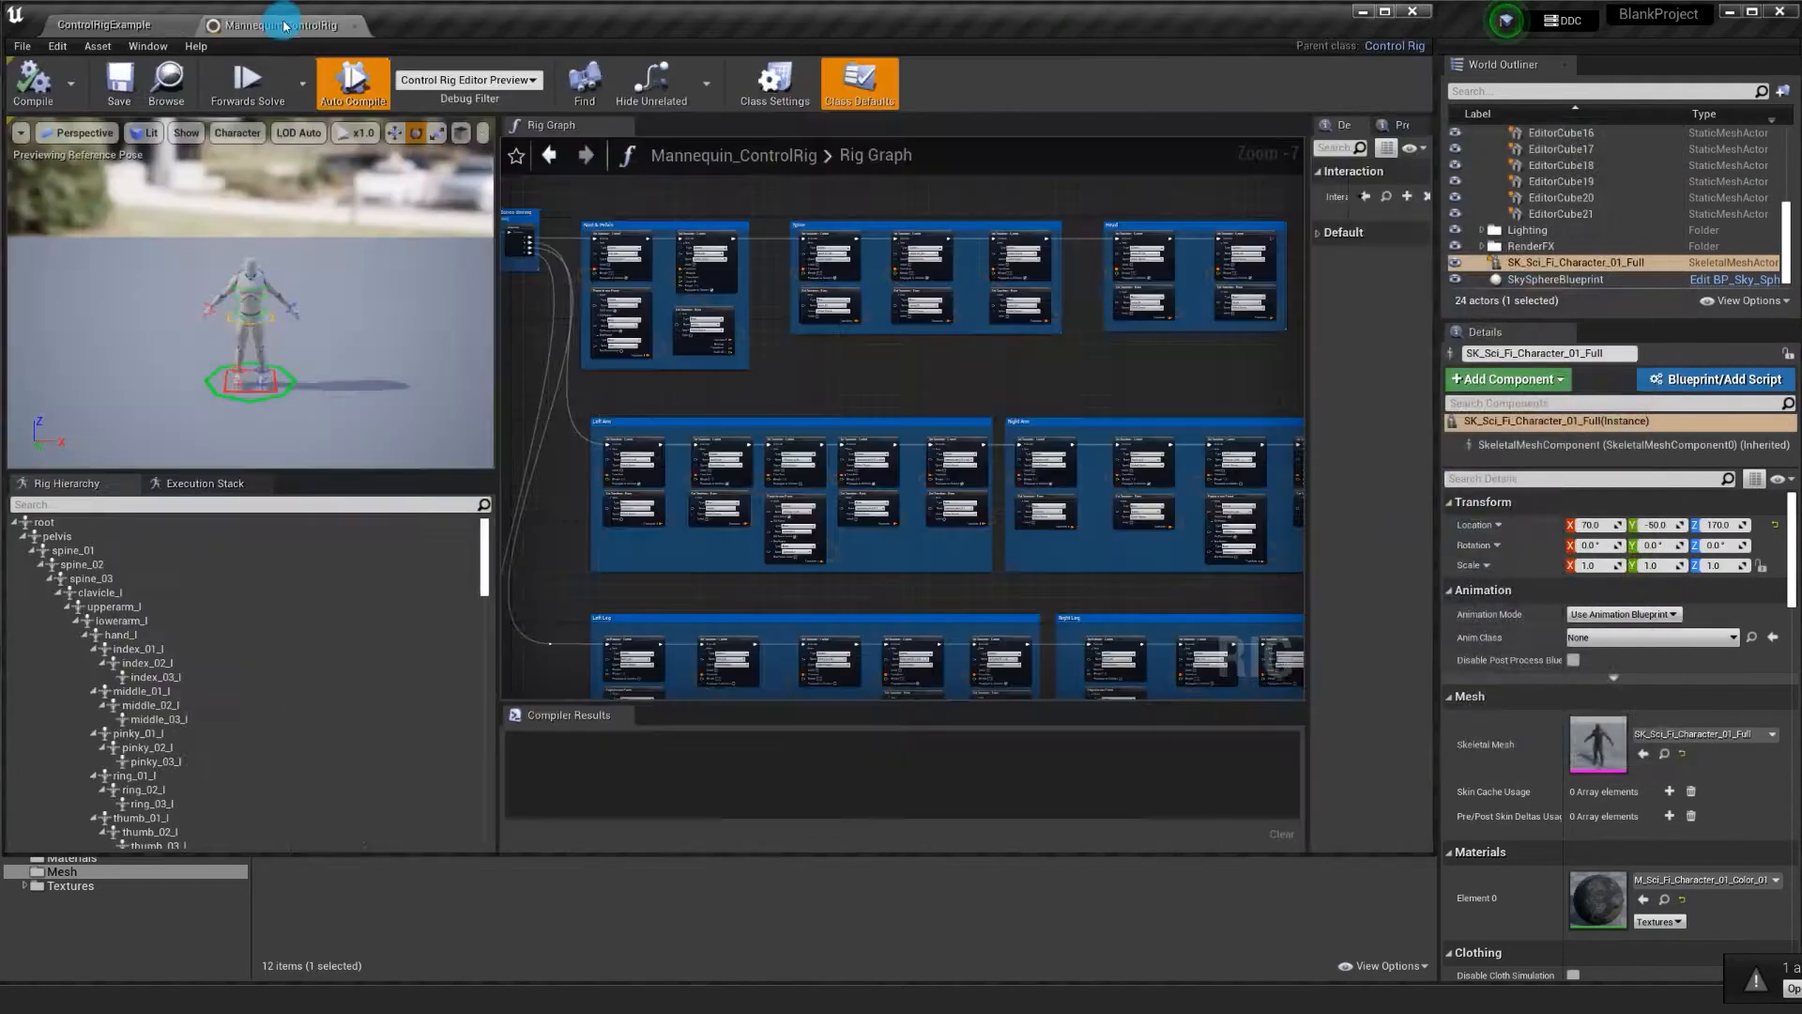
Copy all bones and controls in the Mannequin_ControlRig hierarchy
{"action": "left_click", "coordinate": [64, 524]}
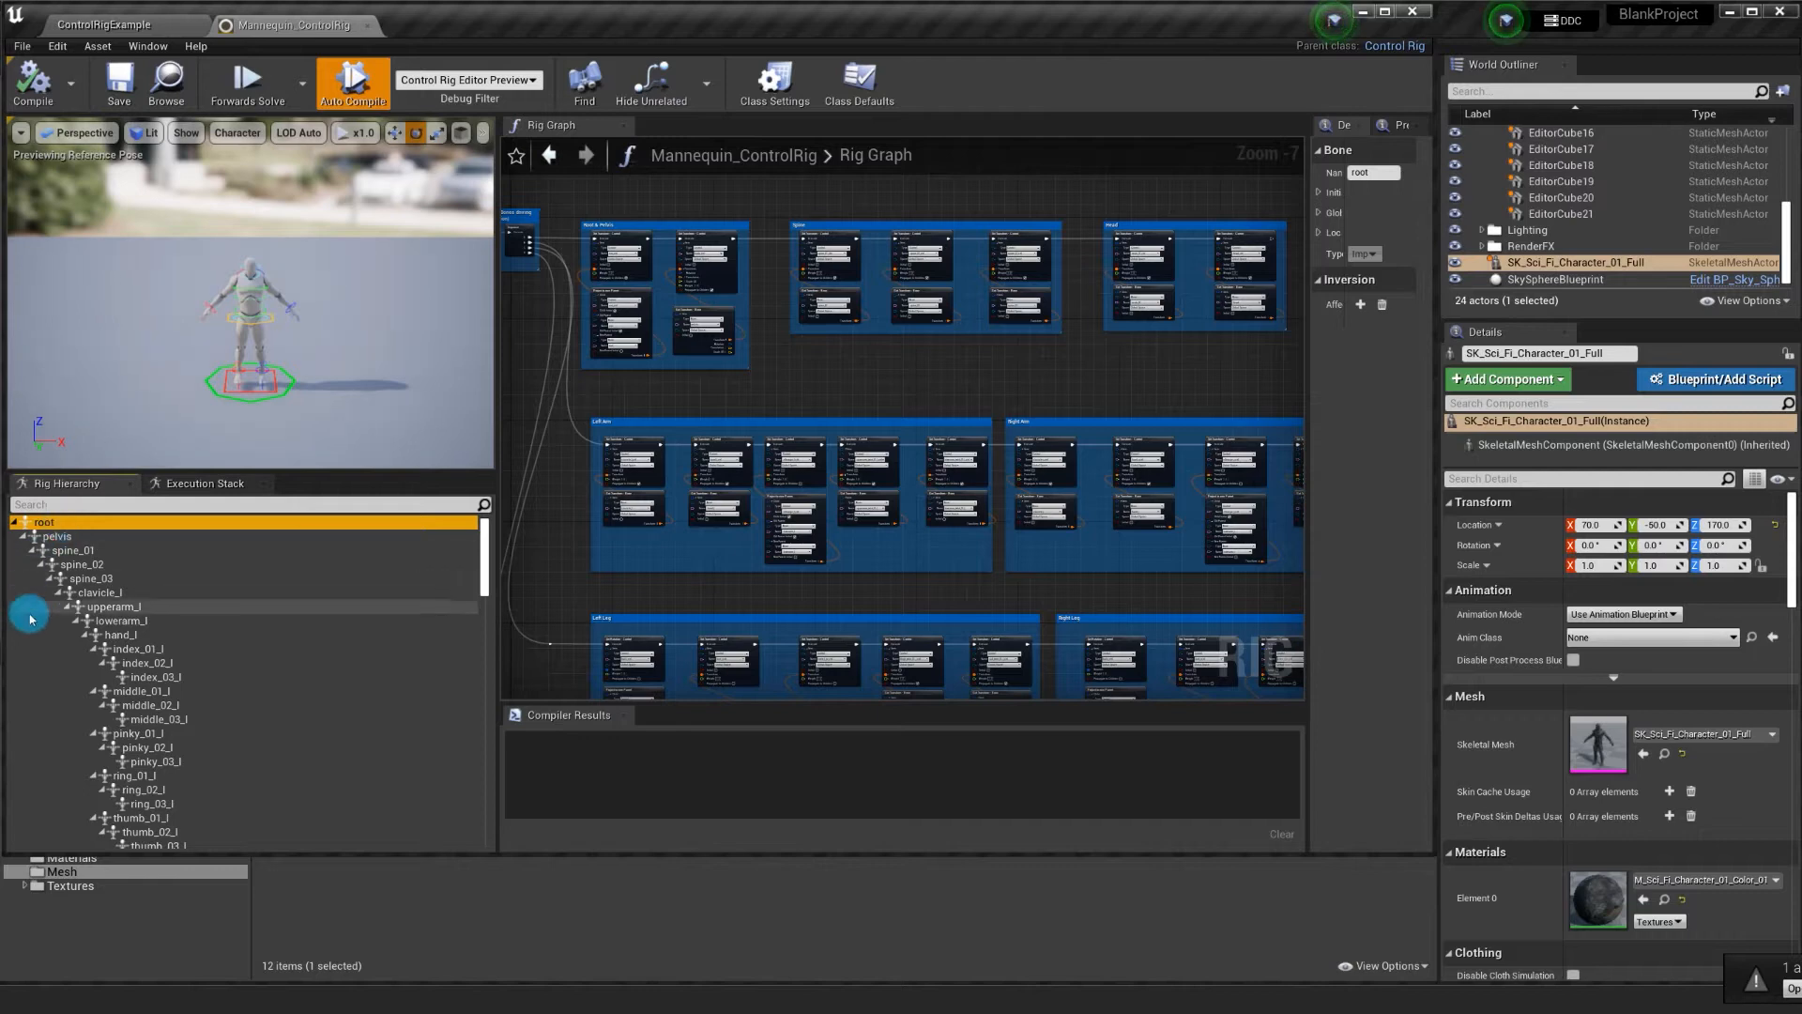
{"action": "key", "text": "ctrl+a"}
{"action": "right_click", "coordinate": [81, 553]}
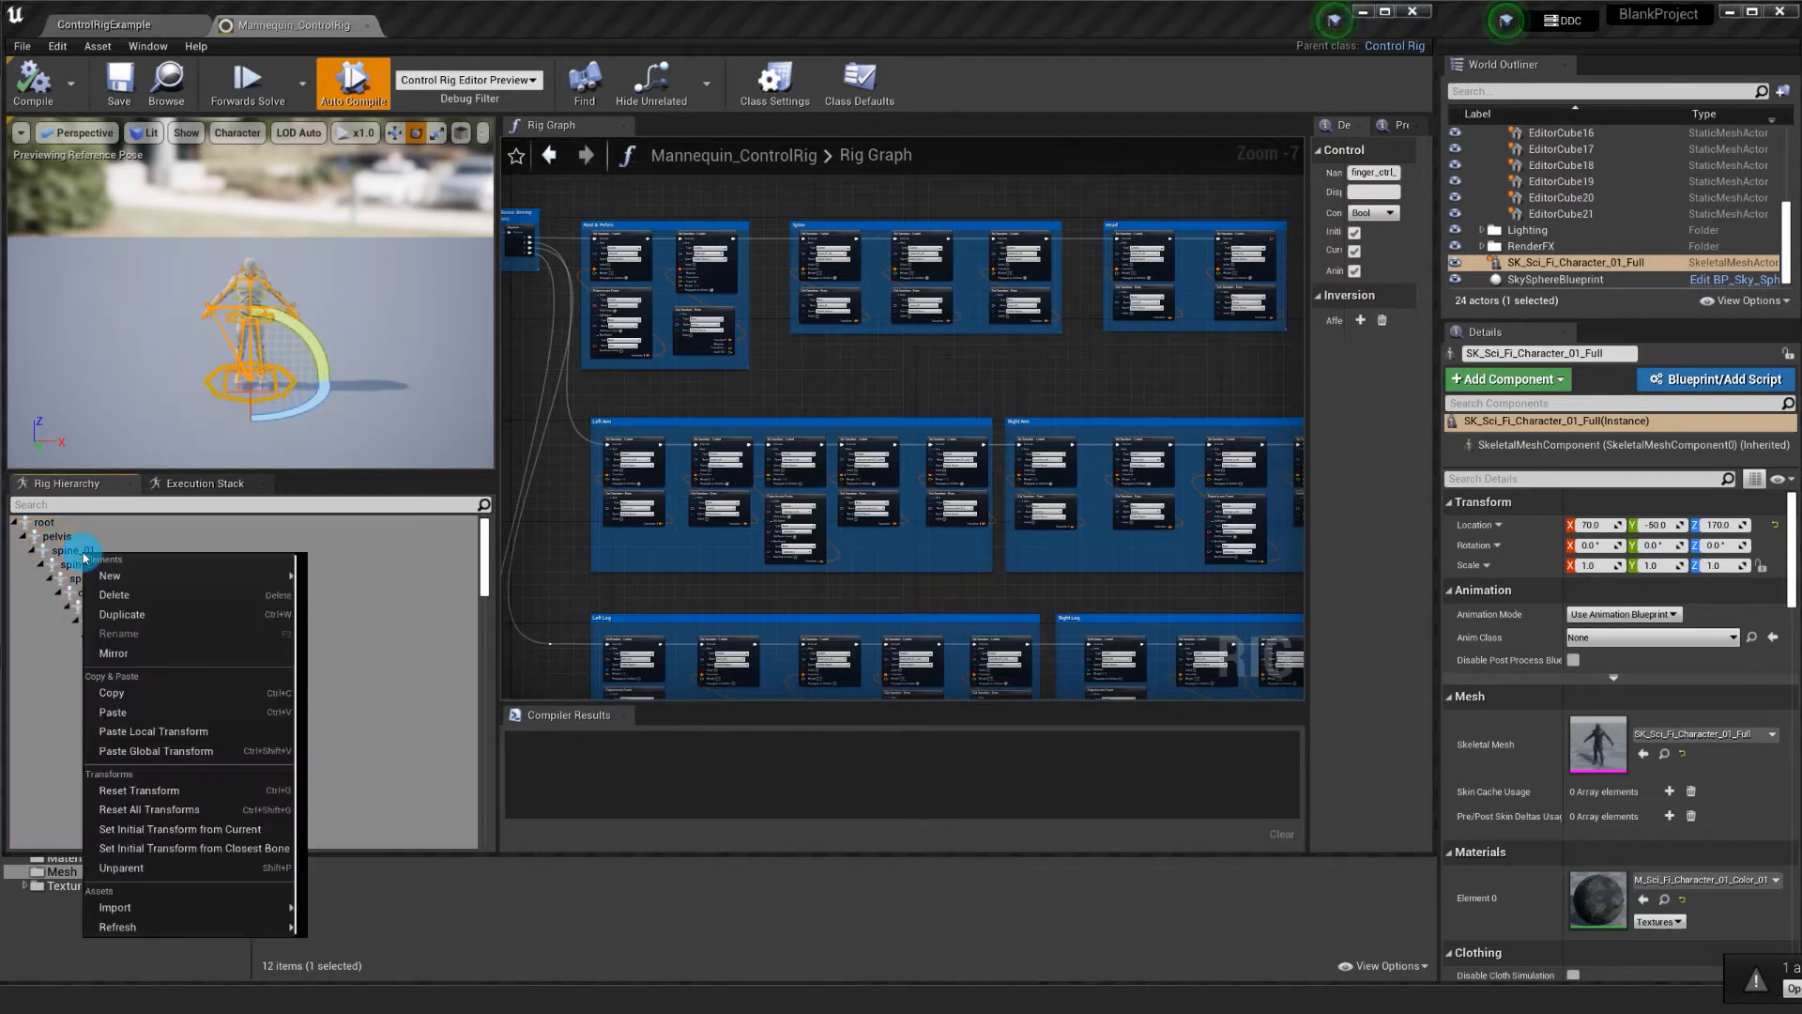
{"action": "left_click", "coordinate": [168, 690]}
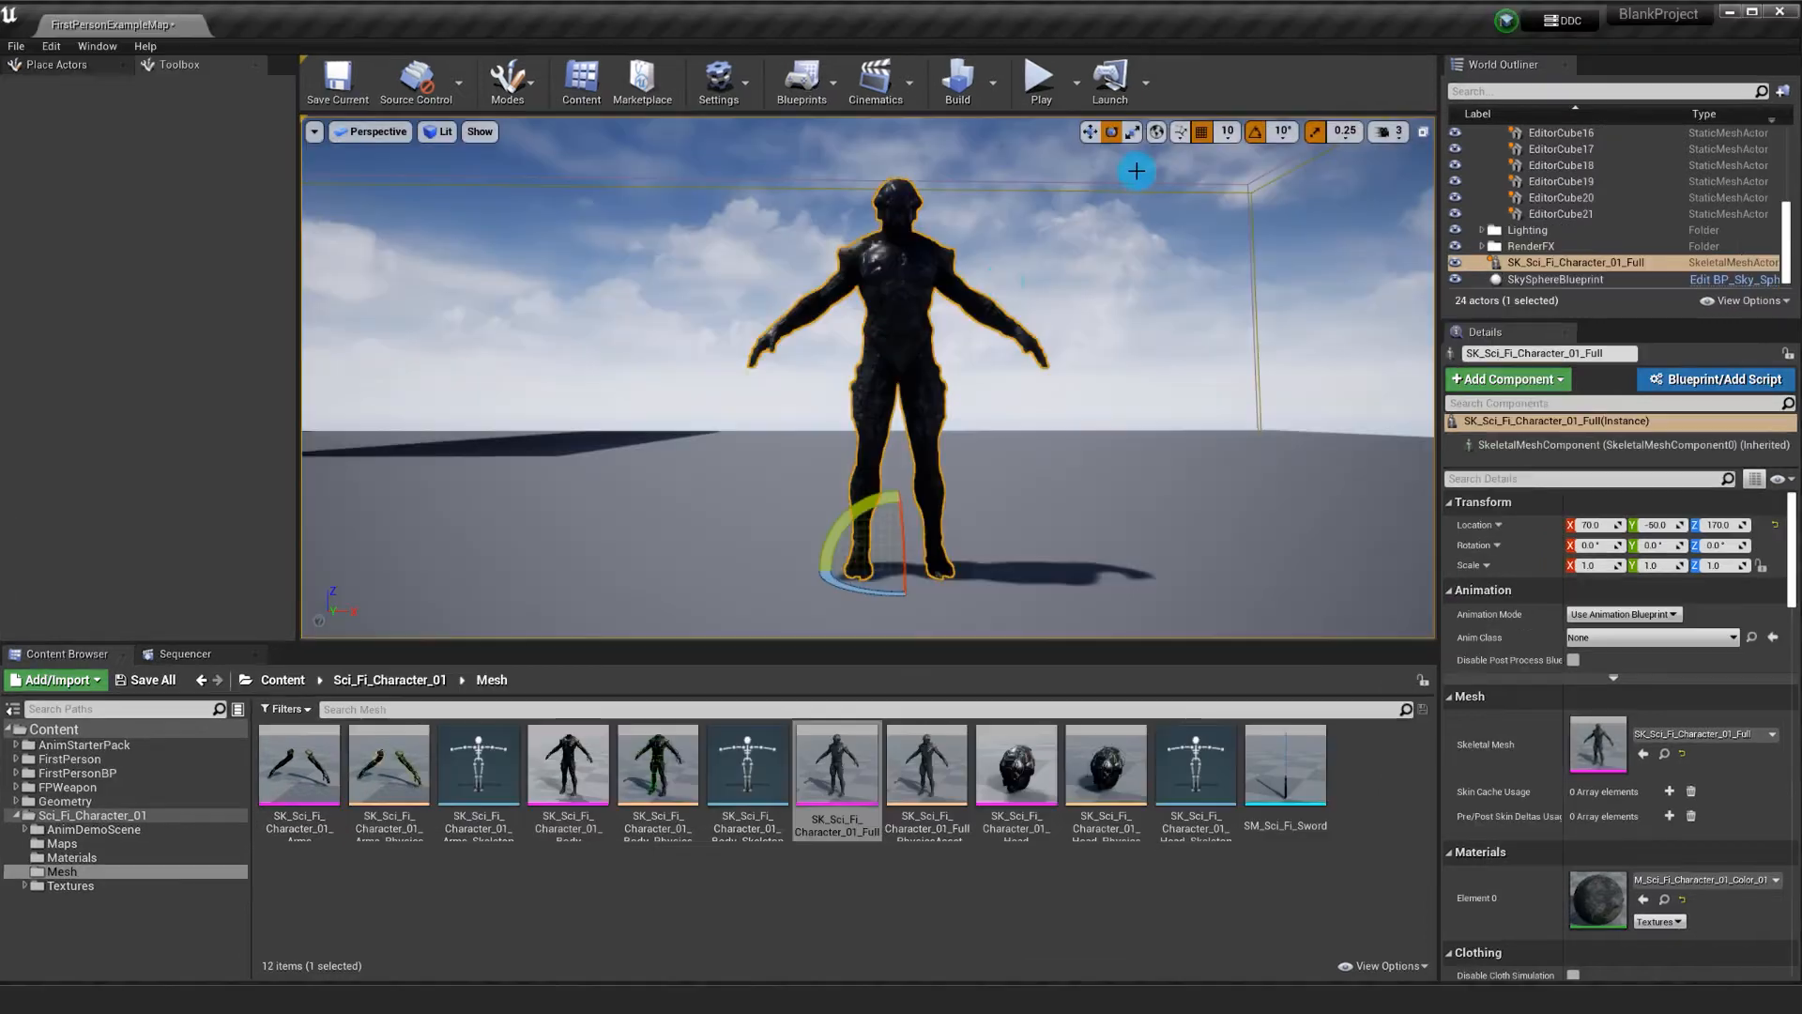
In BlankProject, create a Control Rig from the SK_Sci_Fi_Character_01_Full skeletal mesh and open it
{"action": "right_click", "coordinate": [851, 772]}
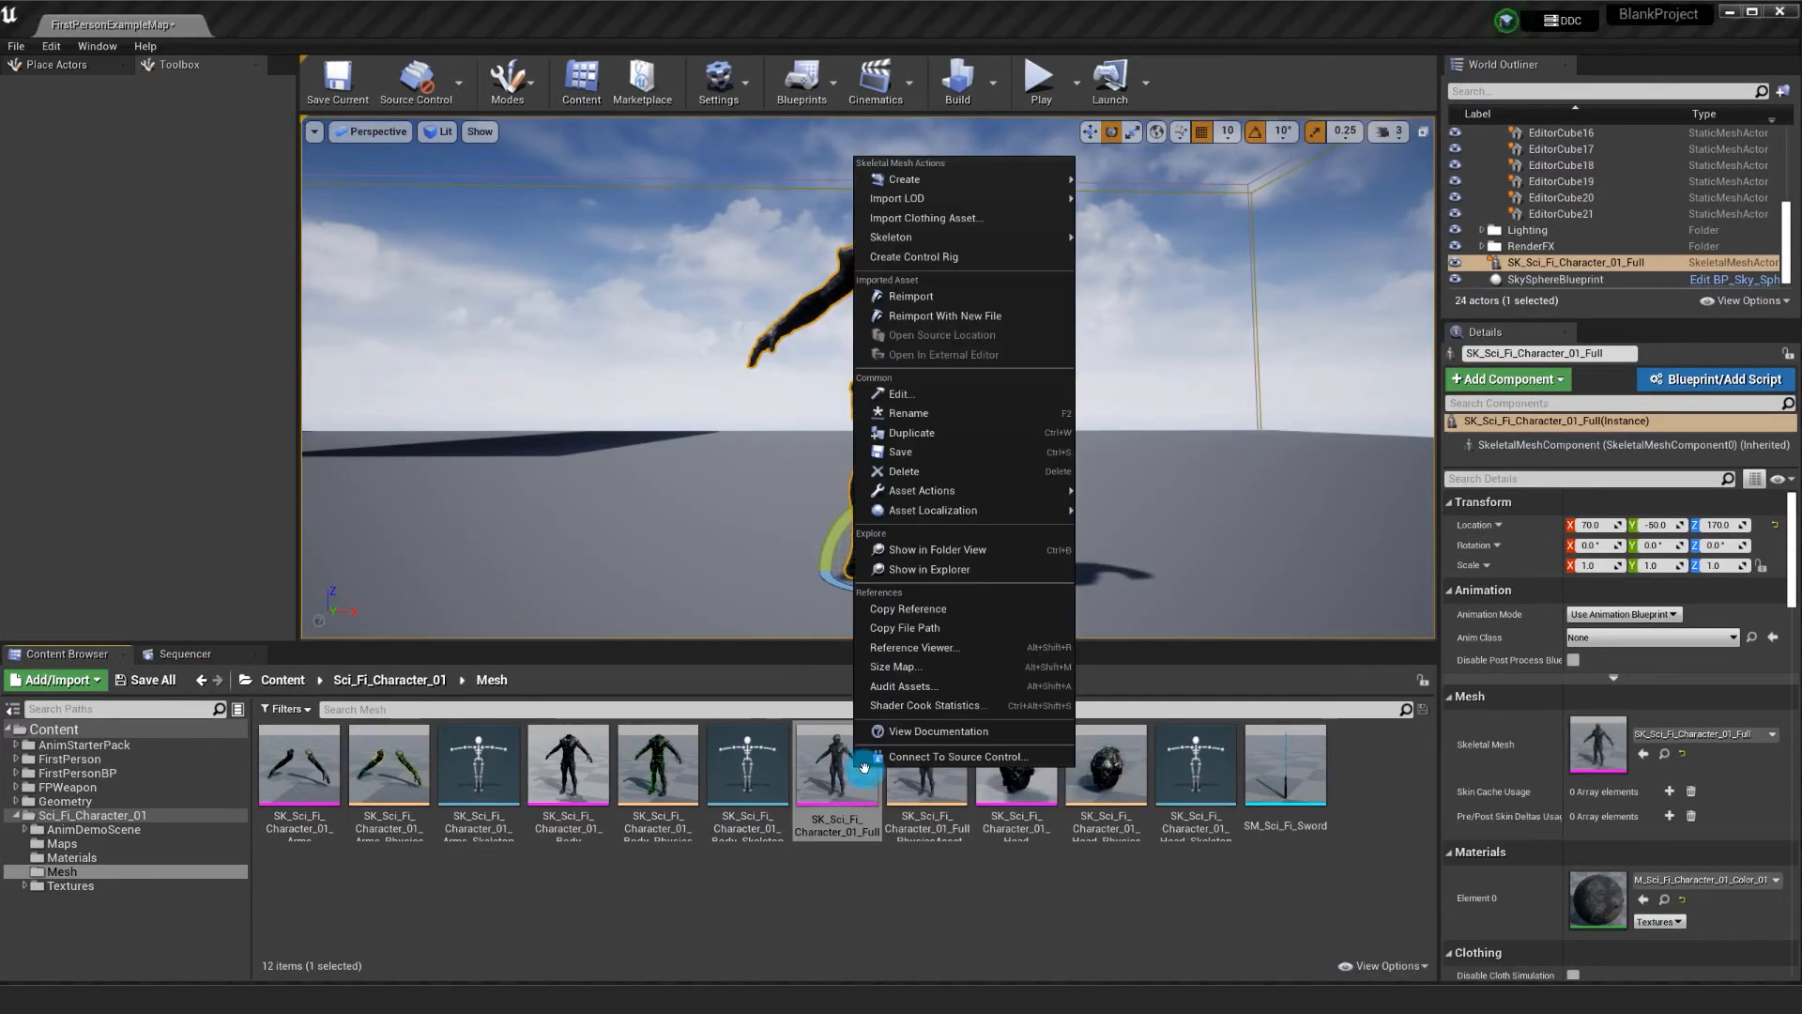
{"action": "left_click", "coordinate": [984, 260]}
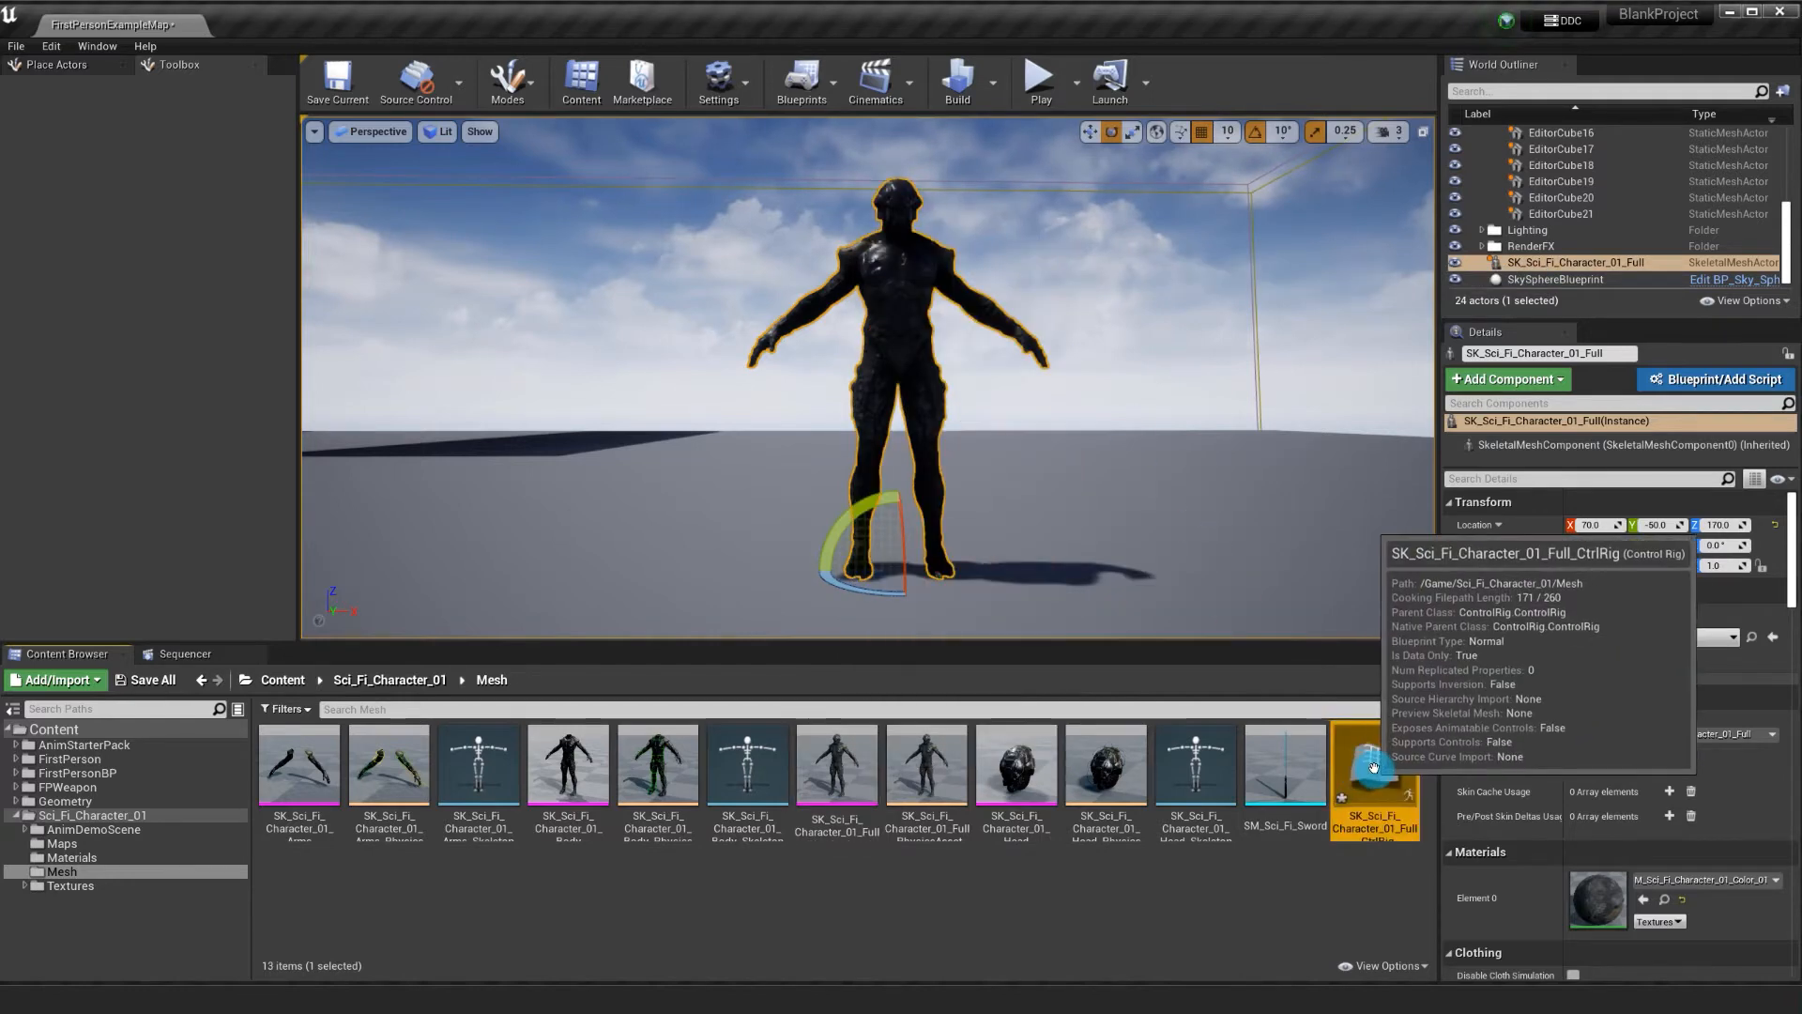
{"action": "double_click", "coordinate": [1377, 774]}
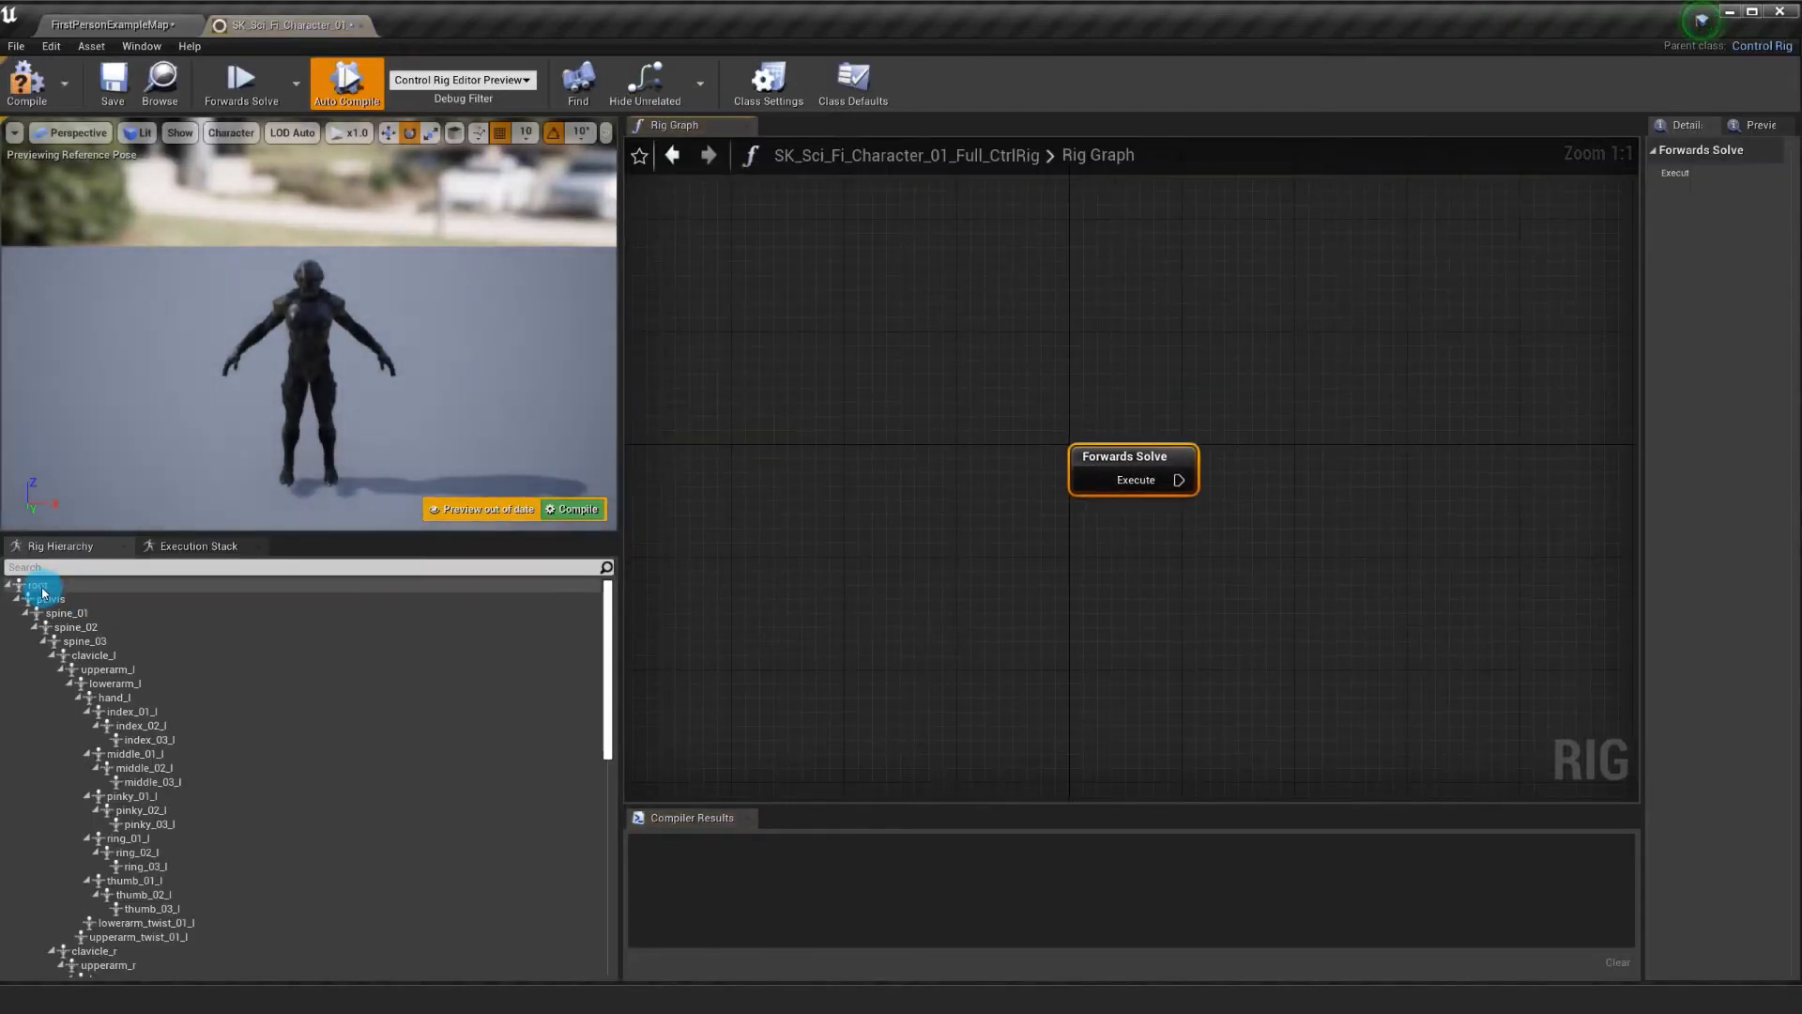
Replace the sci-fi character rig's bone hierarchy with the bones and controls copied from the mannequin rig
{"action": "left_click", "coordinate": [39, 588]}
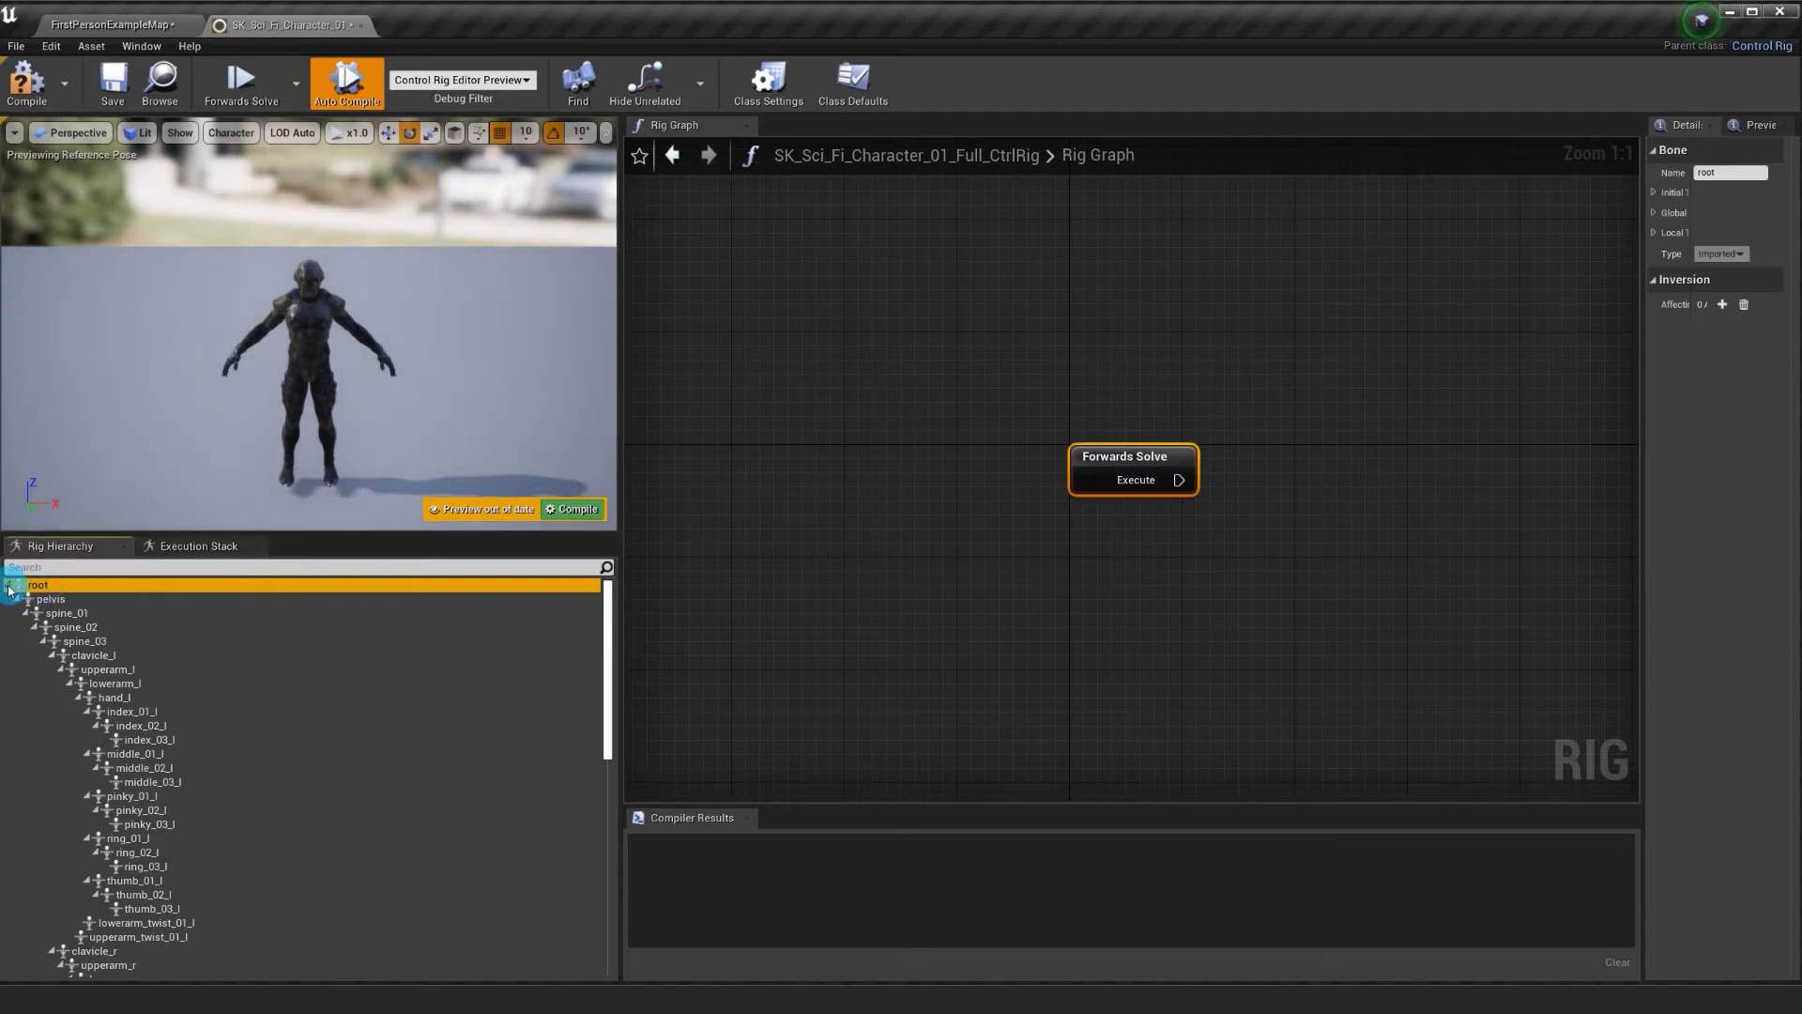
{"action": "right_click", "coordinate": [38, 588]}
{"action": "left_click", "coordinate": [95, 632]}
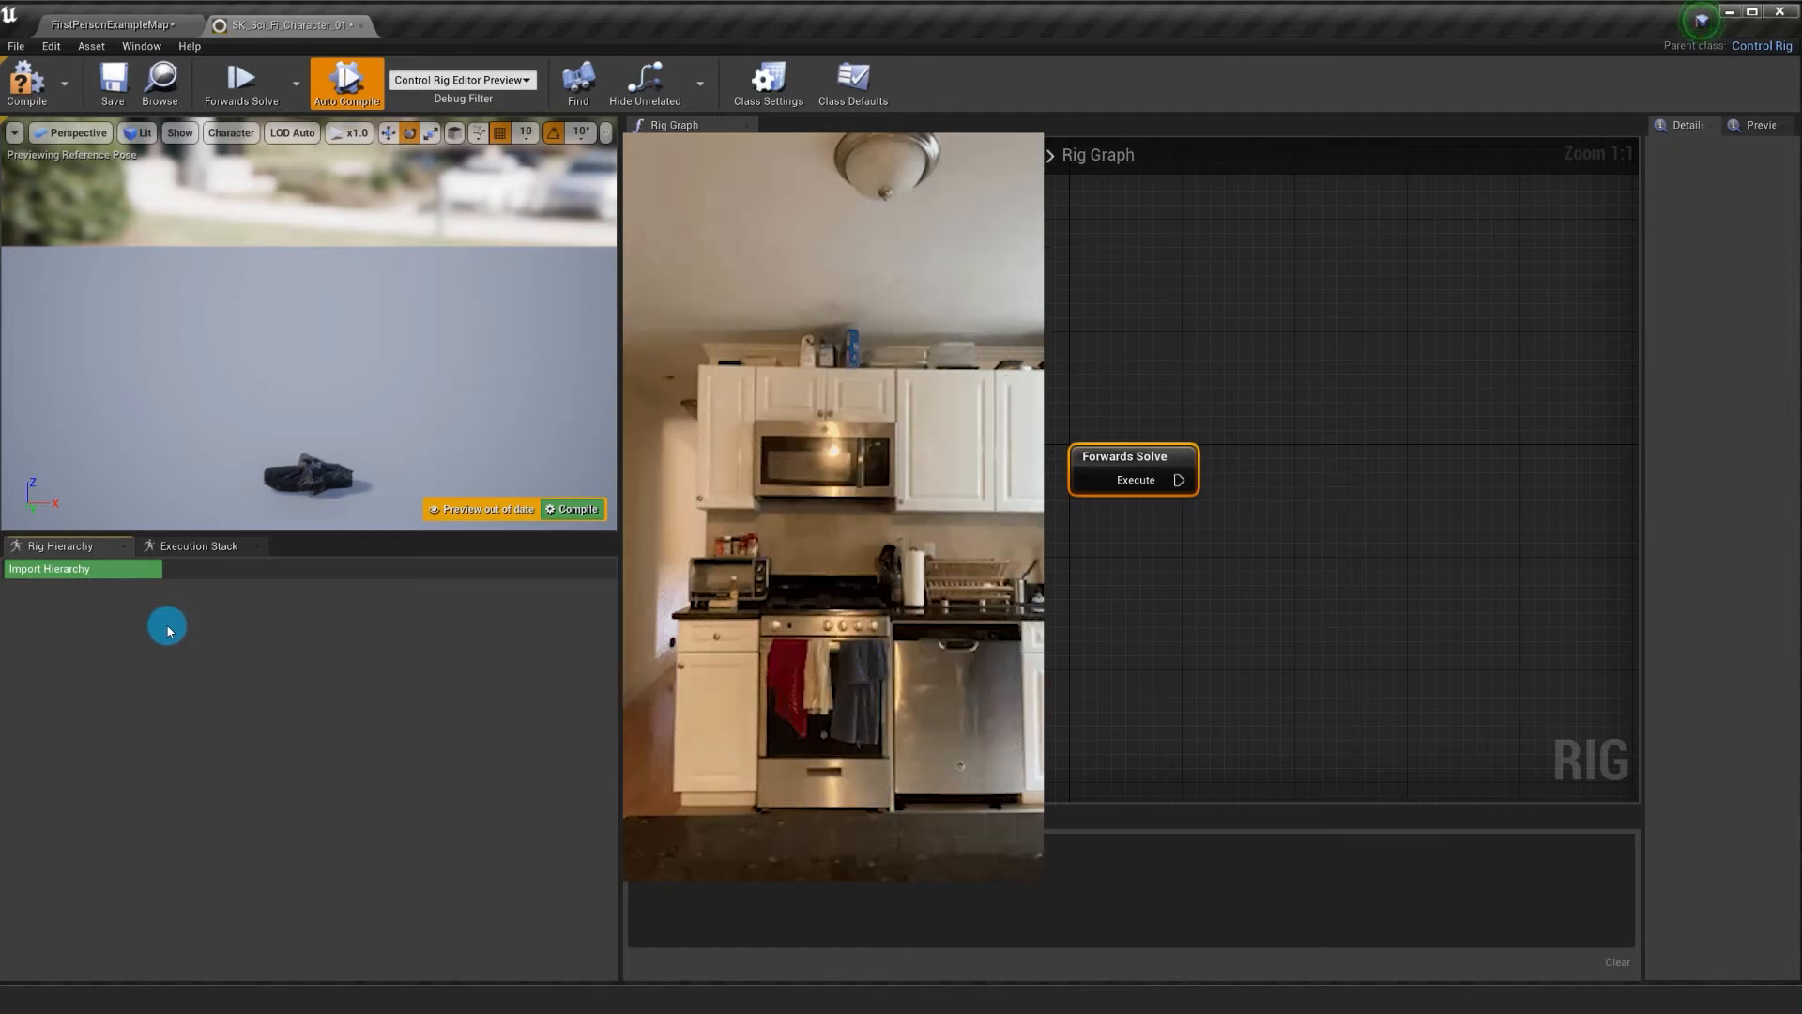
{"action": "key", "text": "ctrl+z"}
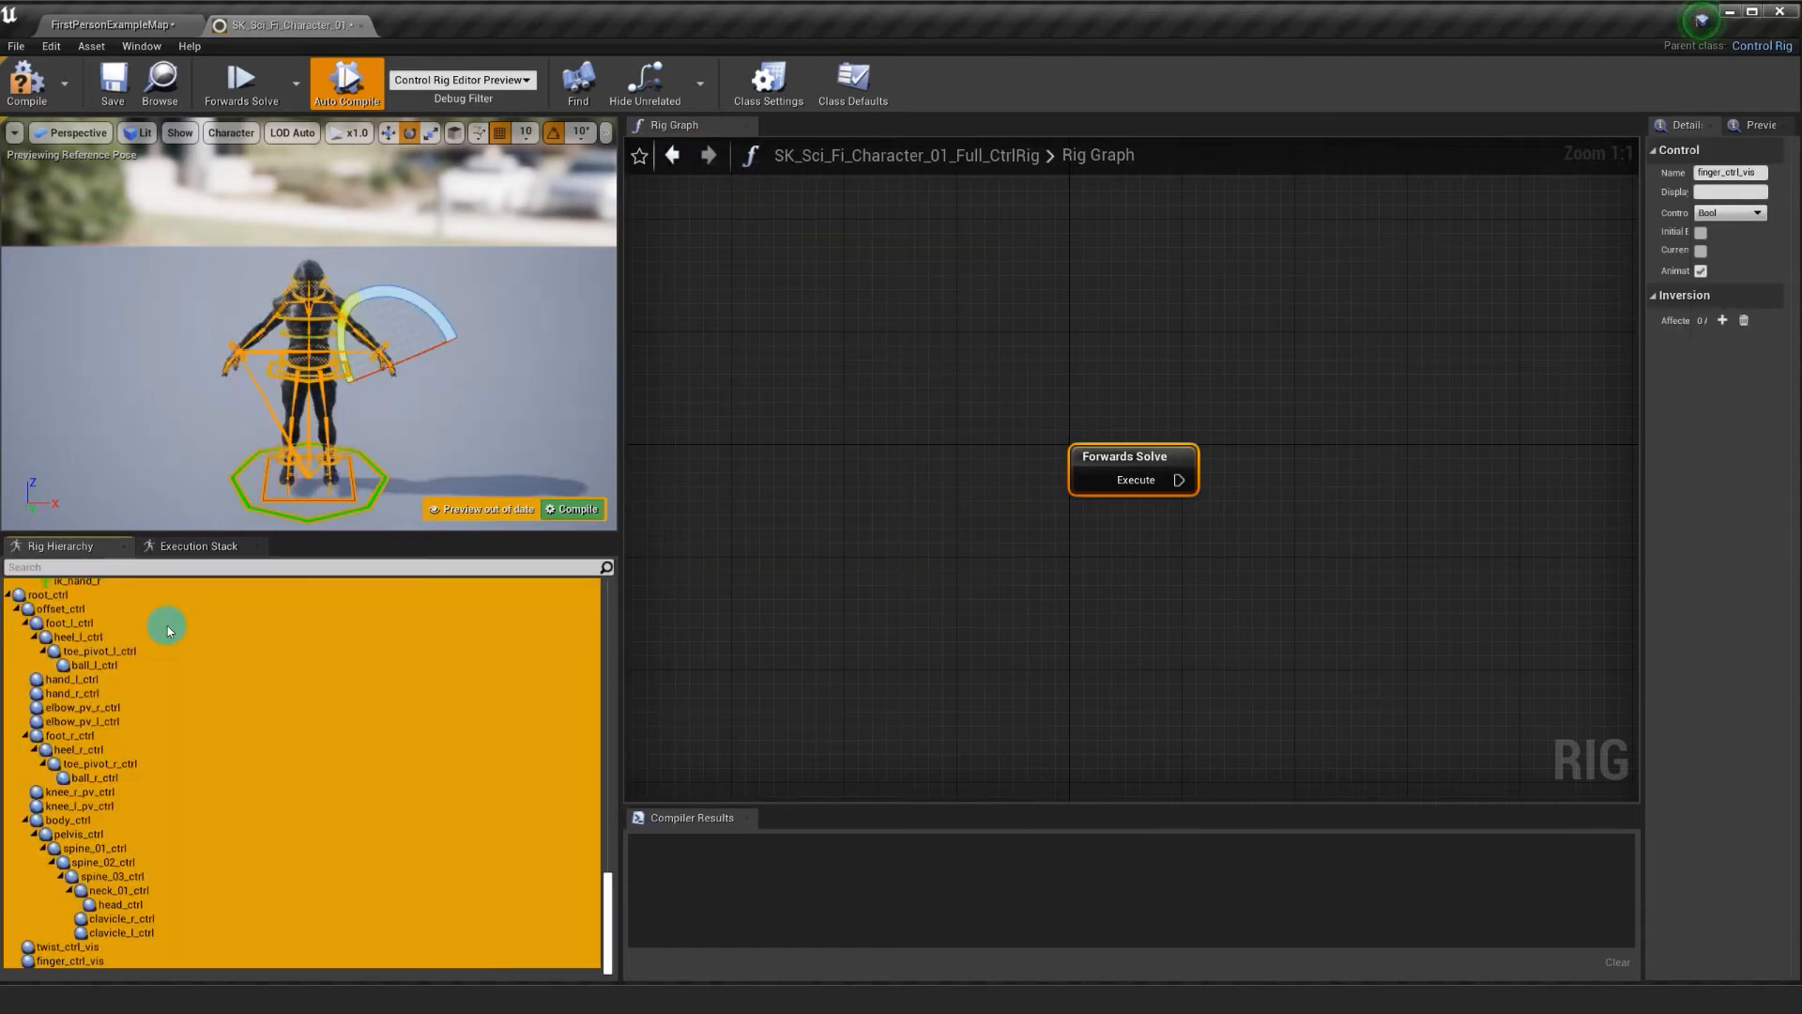
{"action": "middle_click_drag", "start_coordinate": [335, 437], "coordinate": [336, 453]}
{"action": "scroll", "coordinate": [336, 449], "scroll_direction": "up", "scroll_amount": 5}
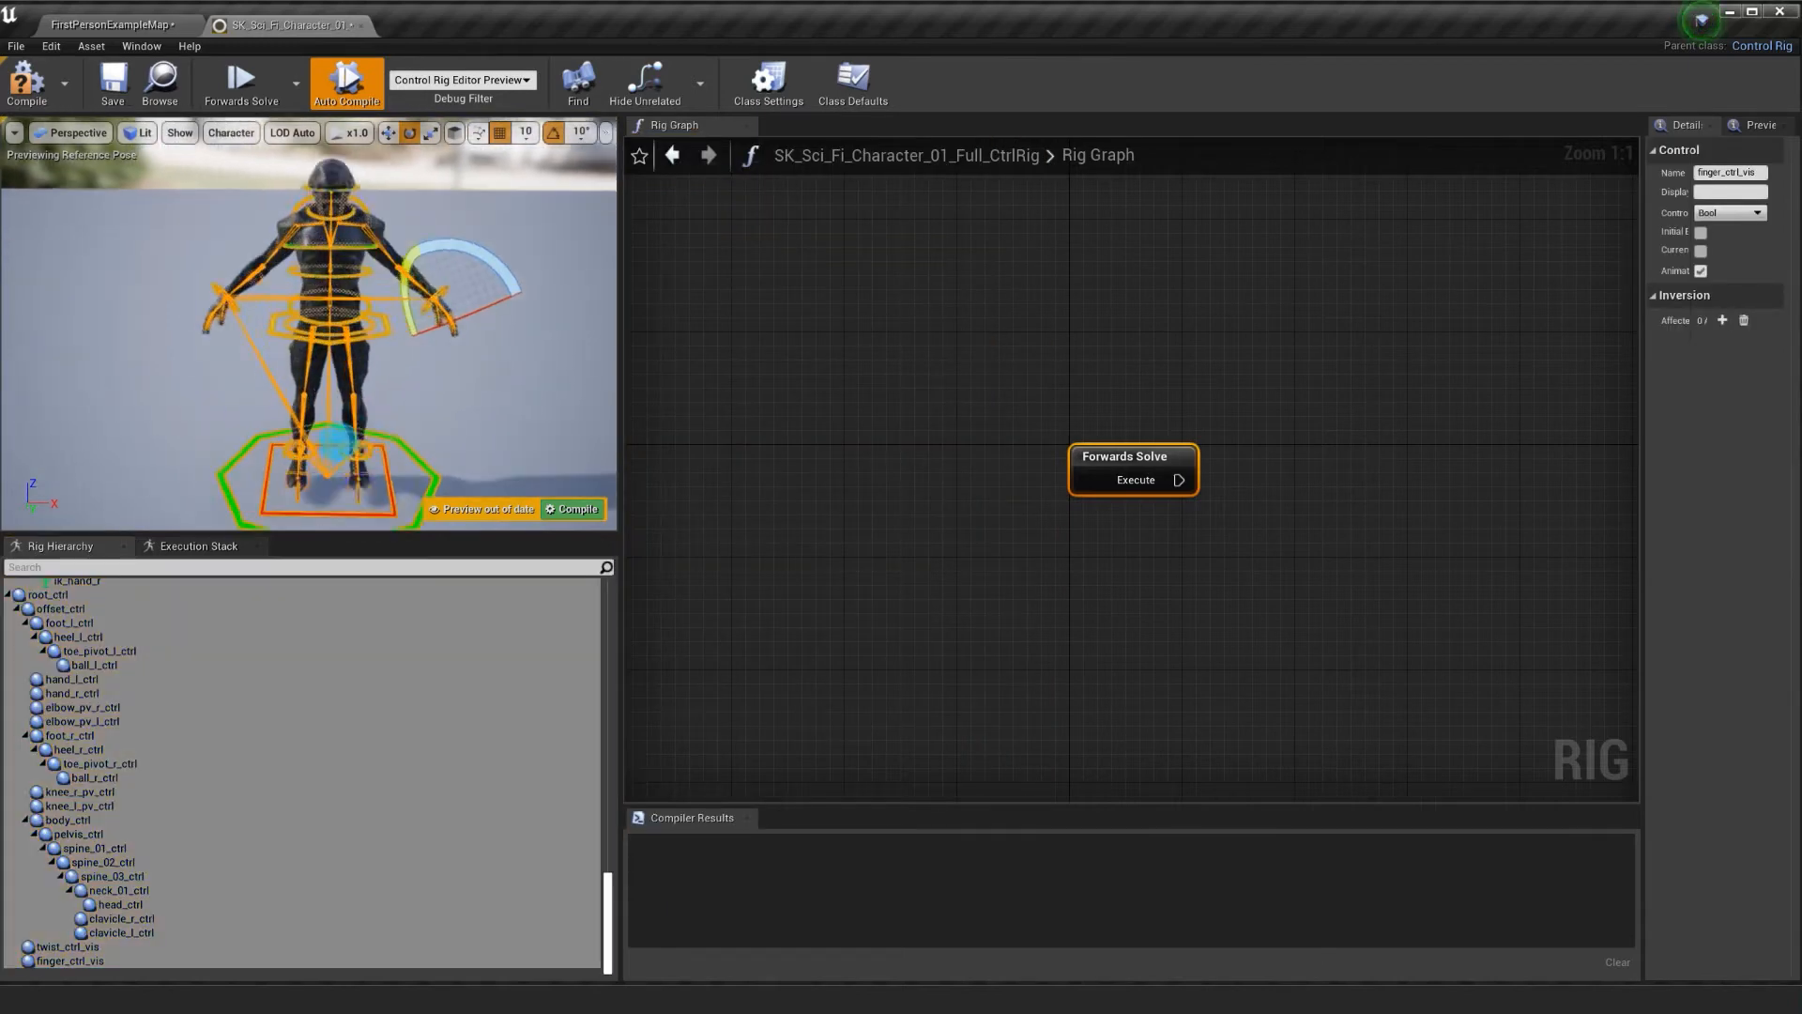
Return to the ControlRigMannequin project and copy all nodes of the Mannequin_ControlRig graph
{"action": "left_click", "coordinate": [1732, 14]}
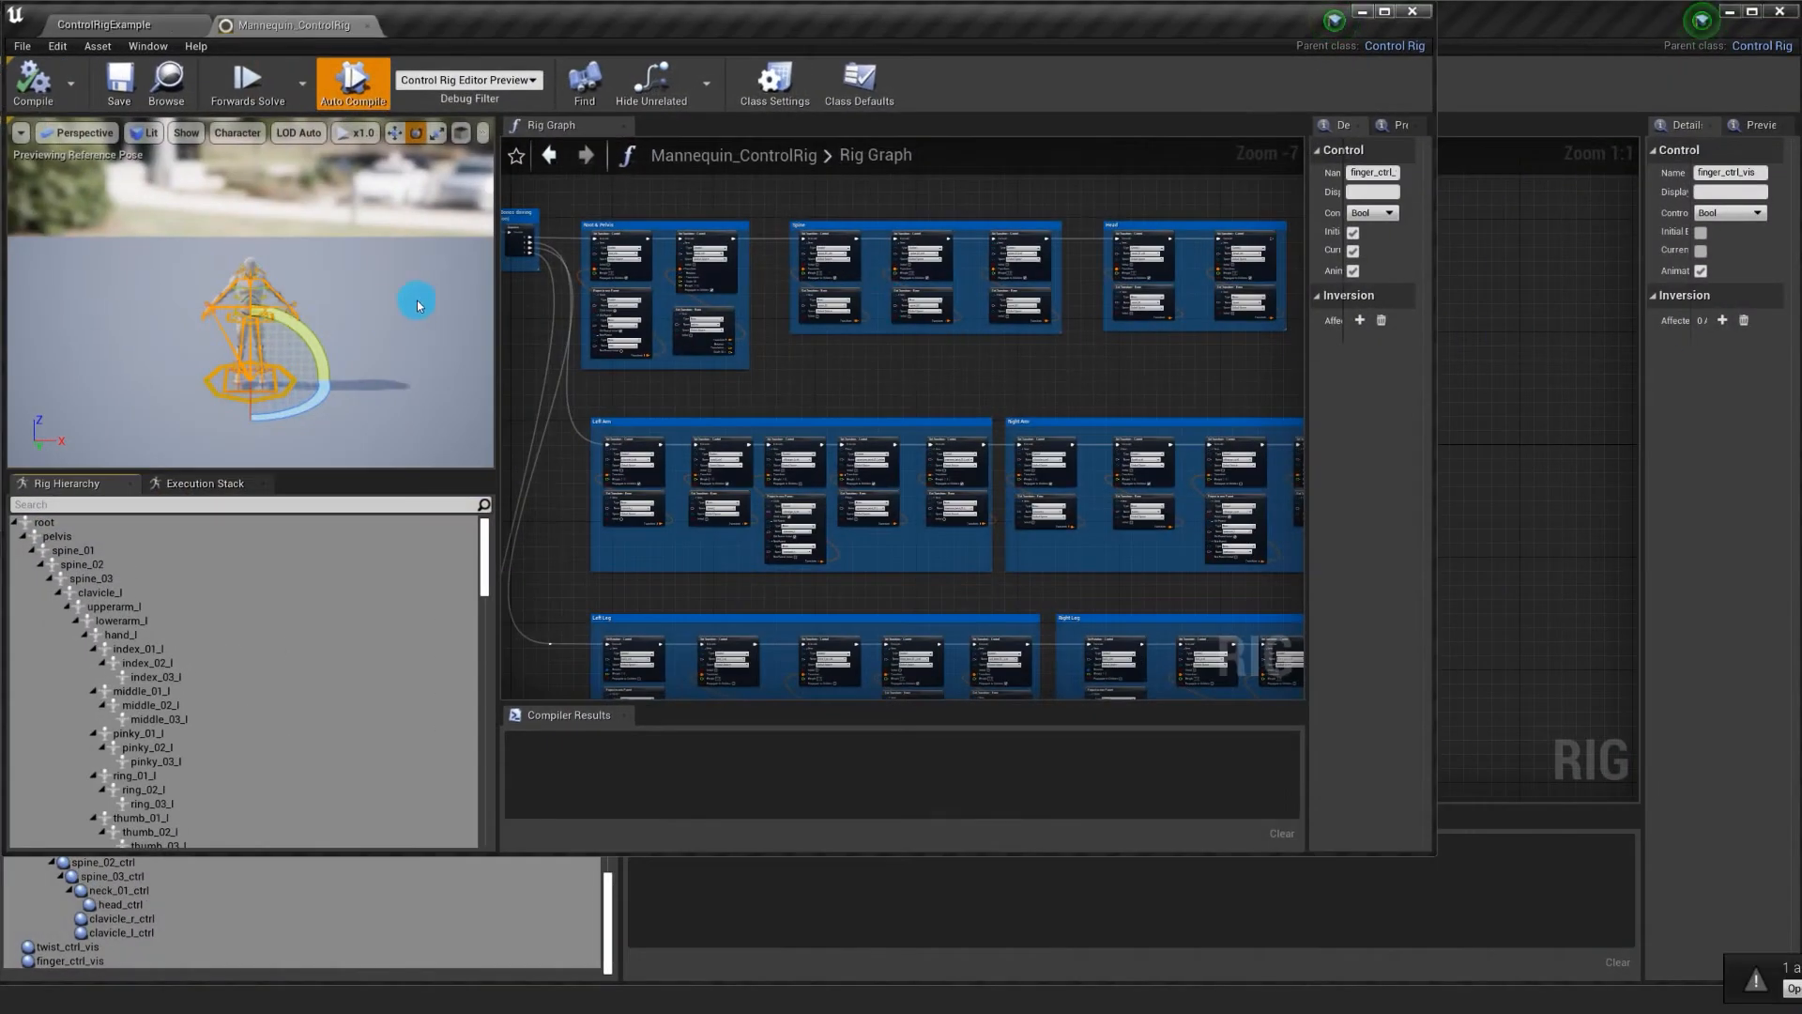
{"action": "left_click", "coordinate": [635, 194]}
{"action": "scroll", "coordinate": [816, 359], "scroll_direction": "down", "scroll_amount": 5}
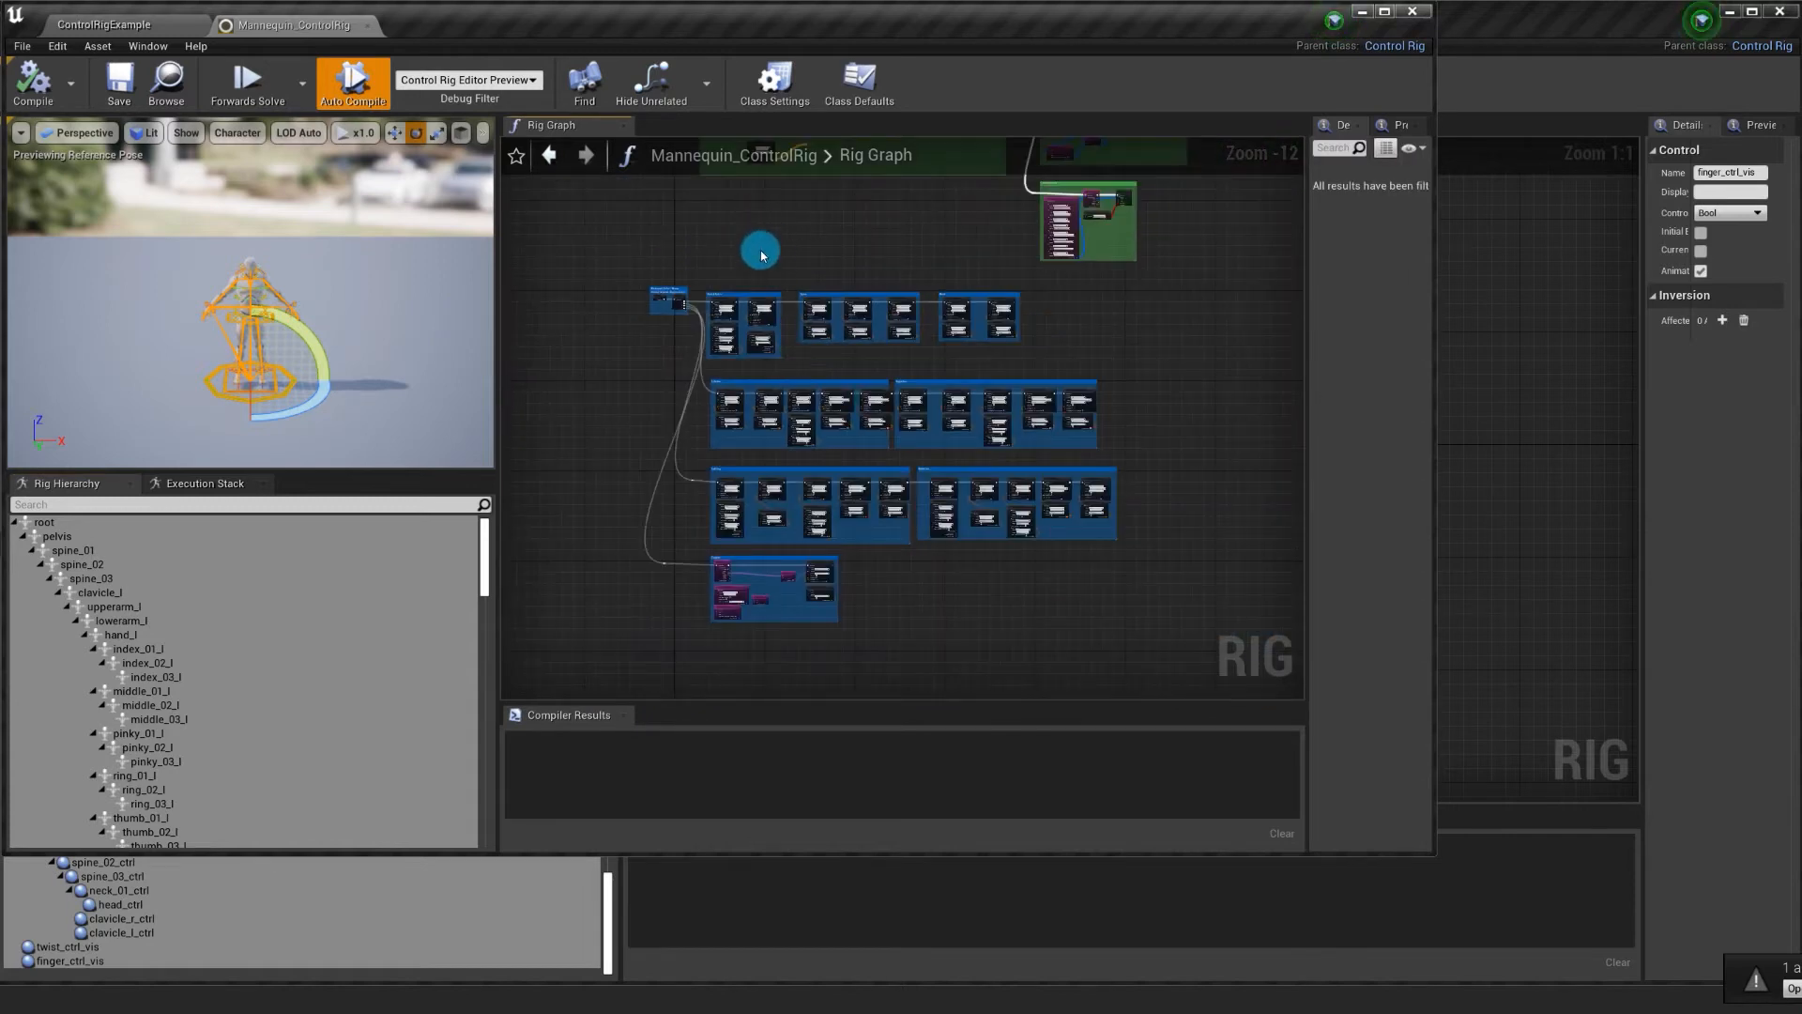
{"action": "right_click_drag", "start_coordinate": [767, 270], "coordinate": [767, 402]}
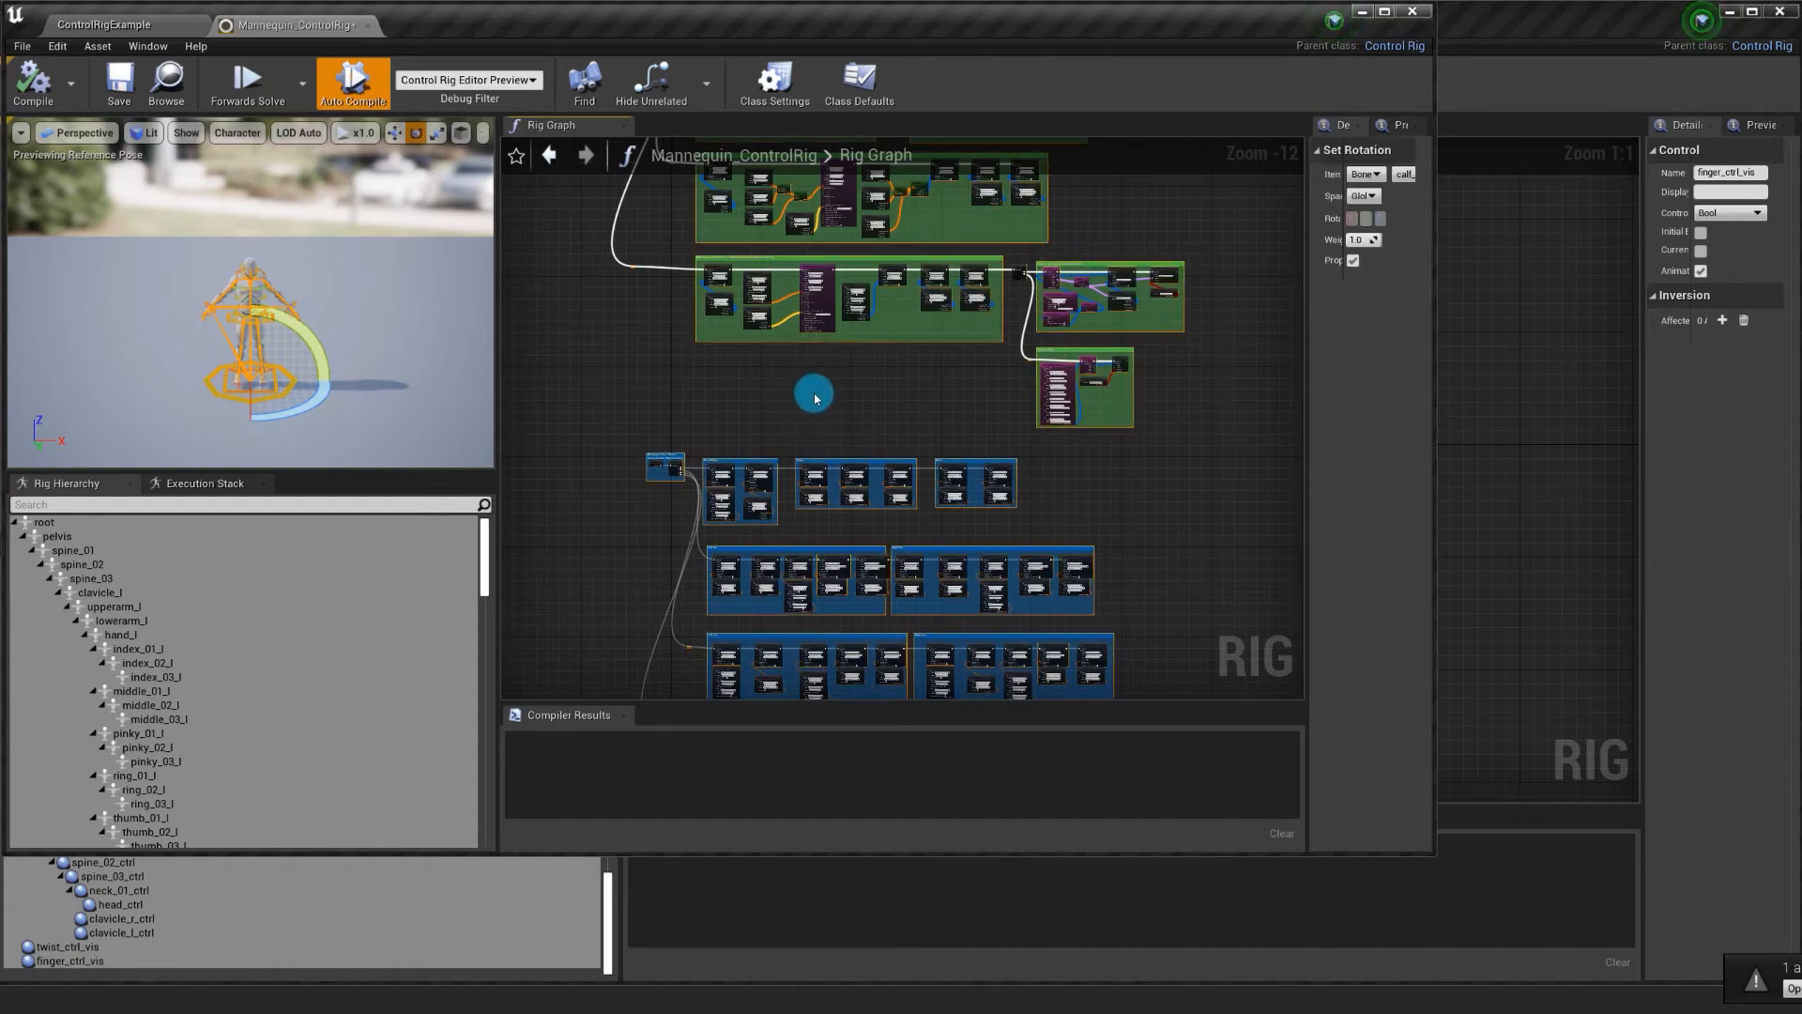
Replace the Forwards Solve node in the sci-fi character's rig graph with the copied mannequin nodes, and compile and save the rig
{"action": "left_click", "coordinate": [1487, 311]}
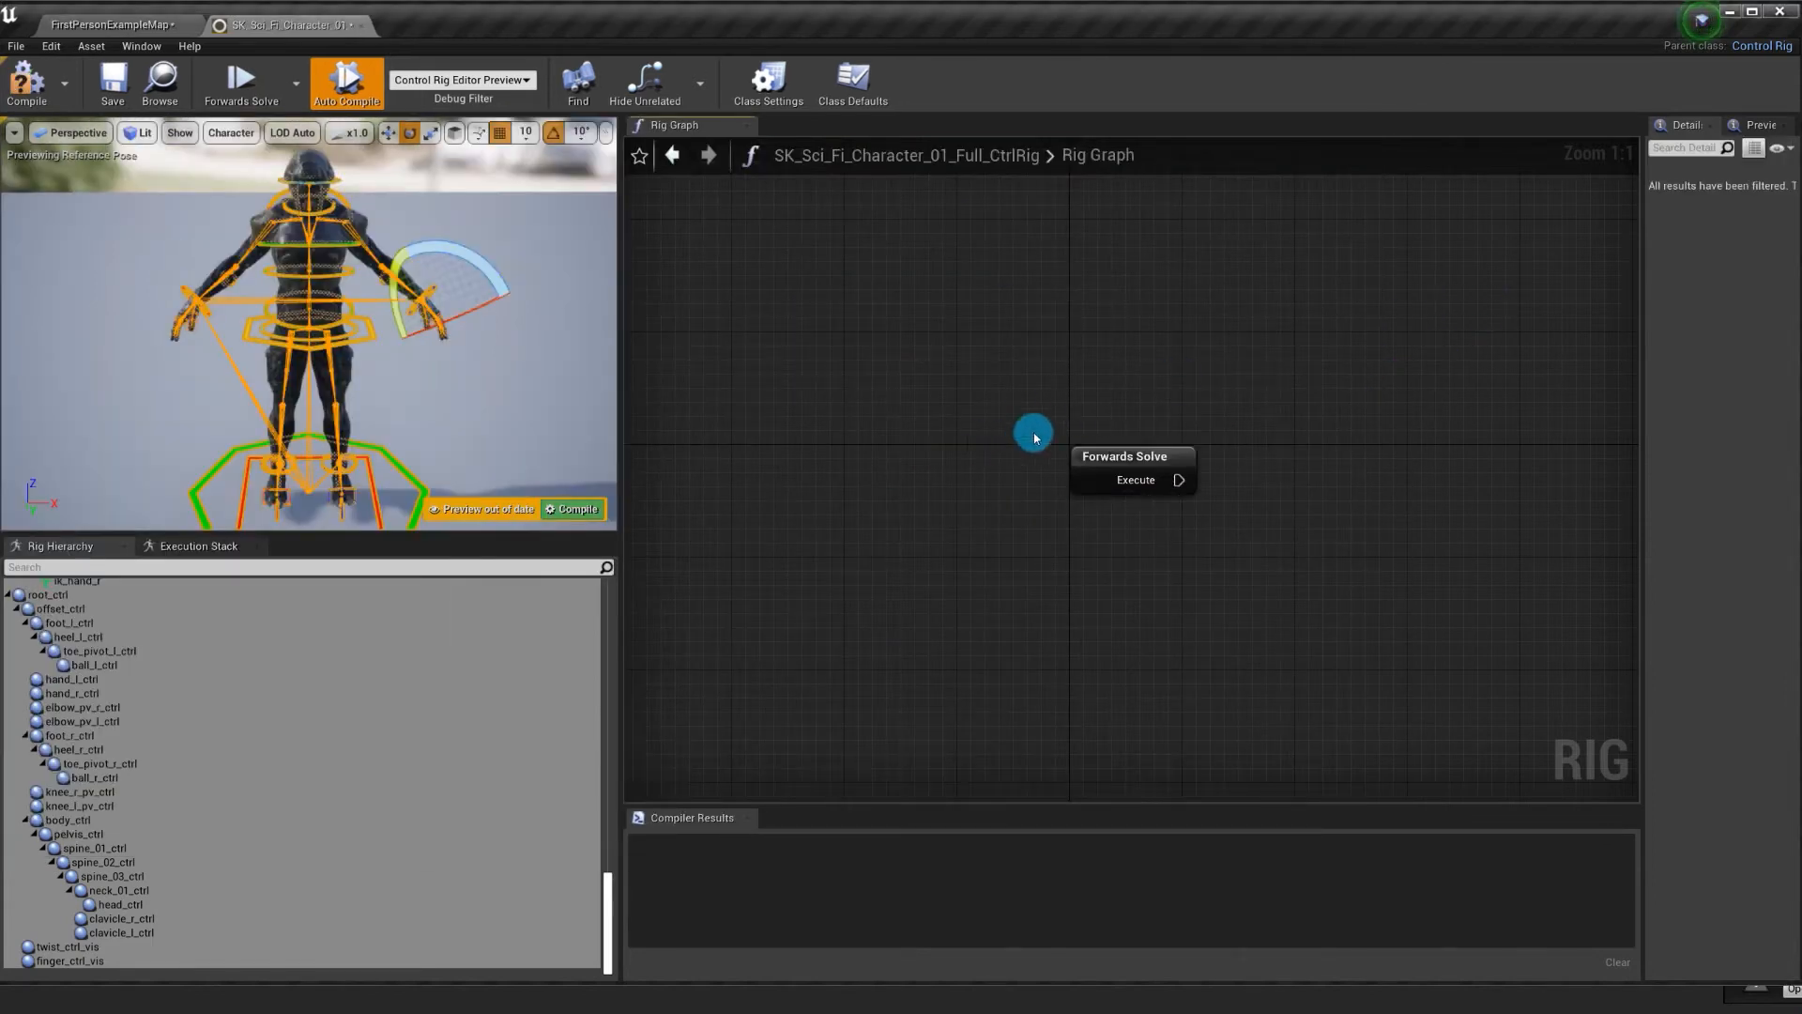
{"action": "left_click_drag", "start_coordinate": [1035, 437], "coordinate": [1219, 526]}
{"action": "key", "text": "Delete"}
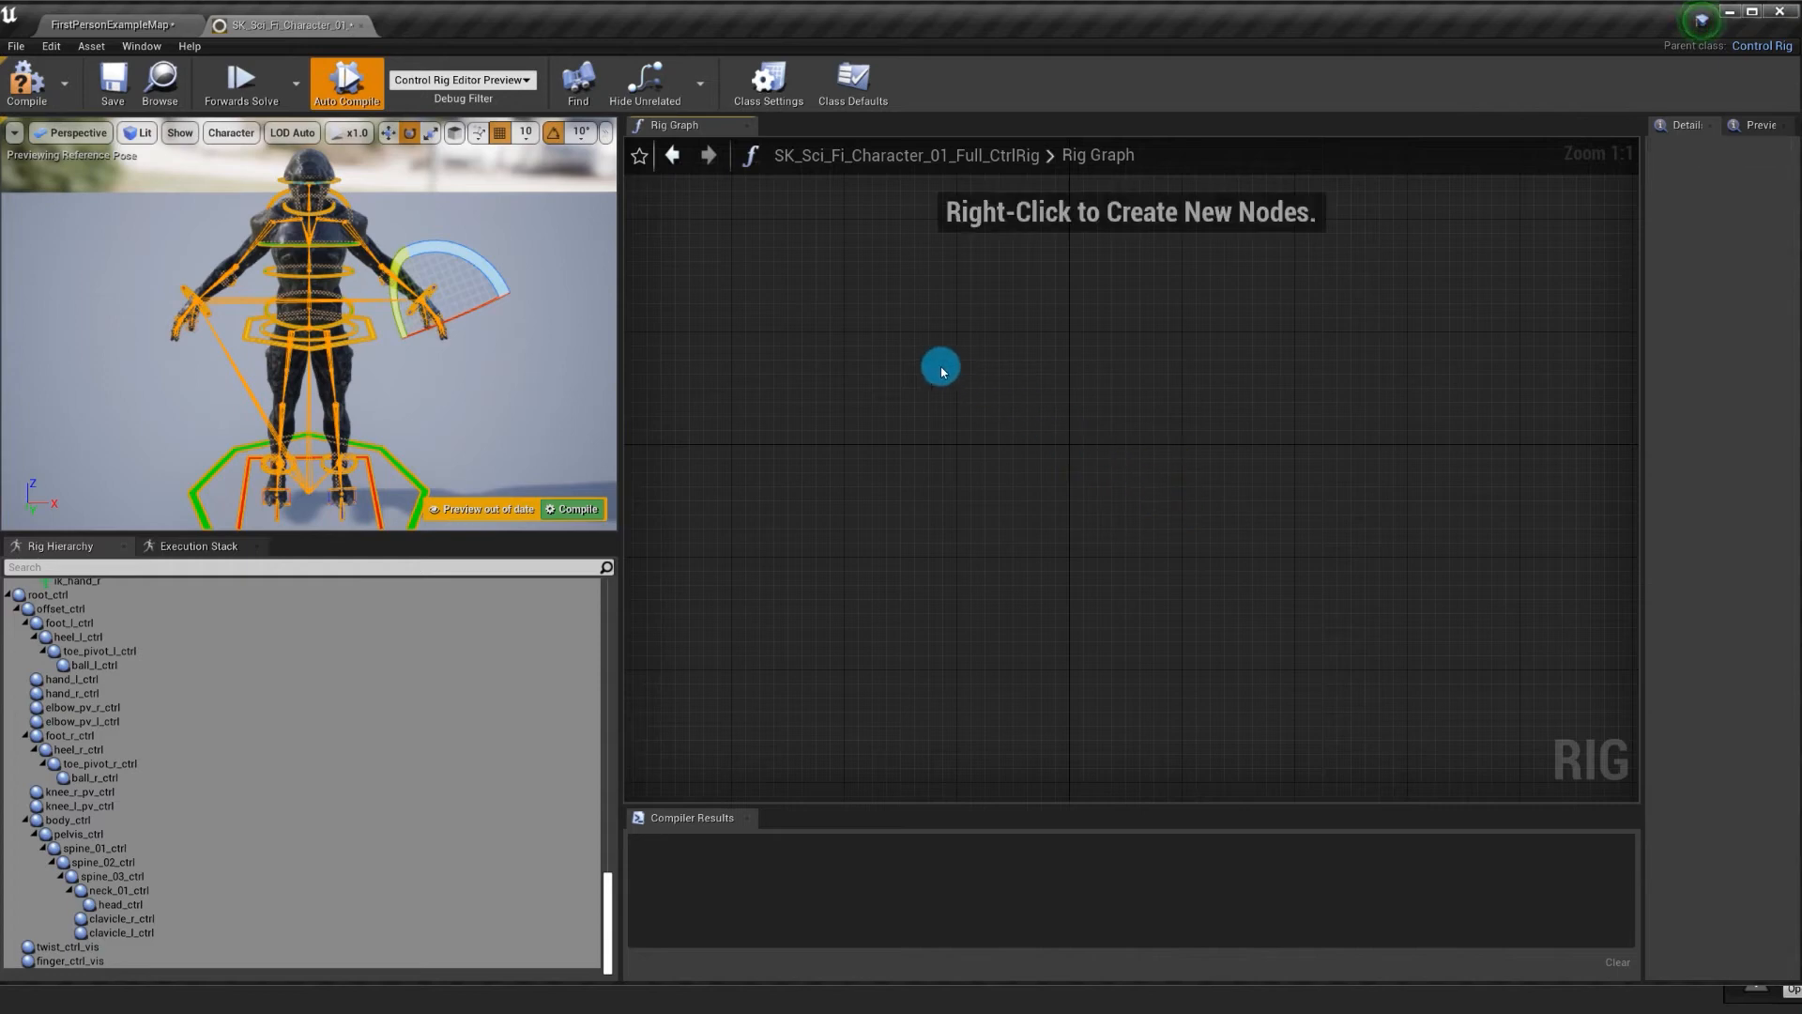
{"action": "scroll", "coordinate": [942, 370], "scroll_direction": "down", "scroll_amount": 12}
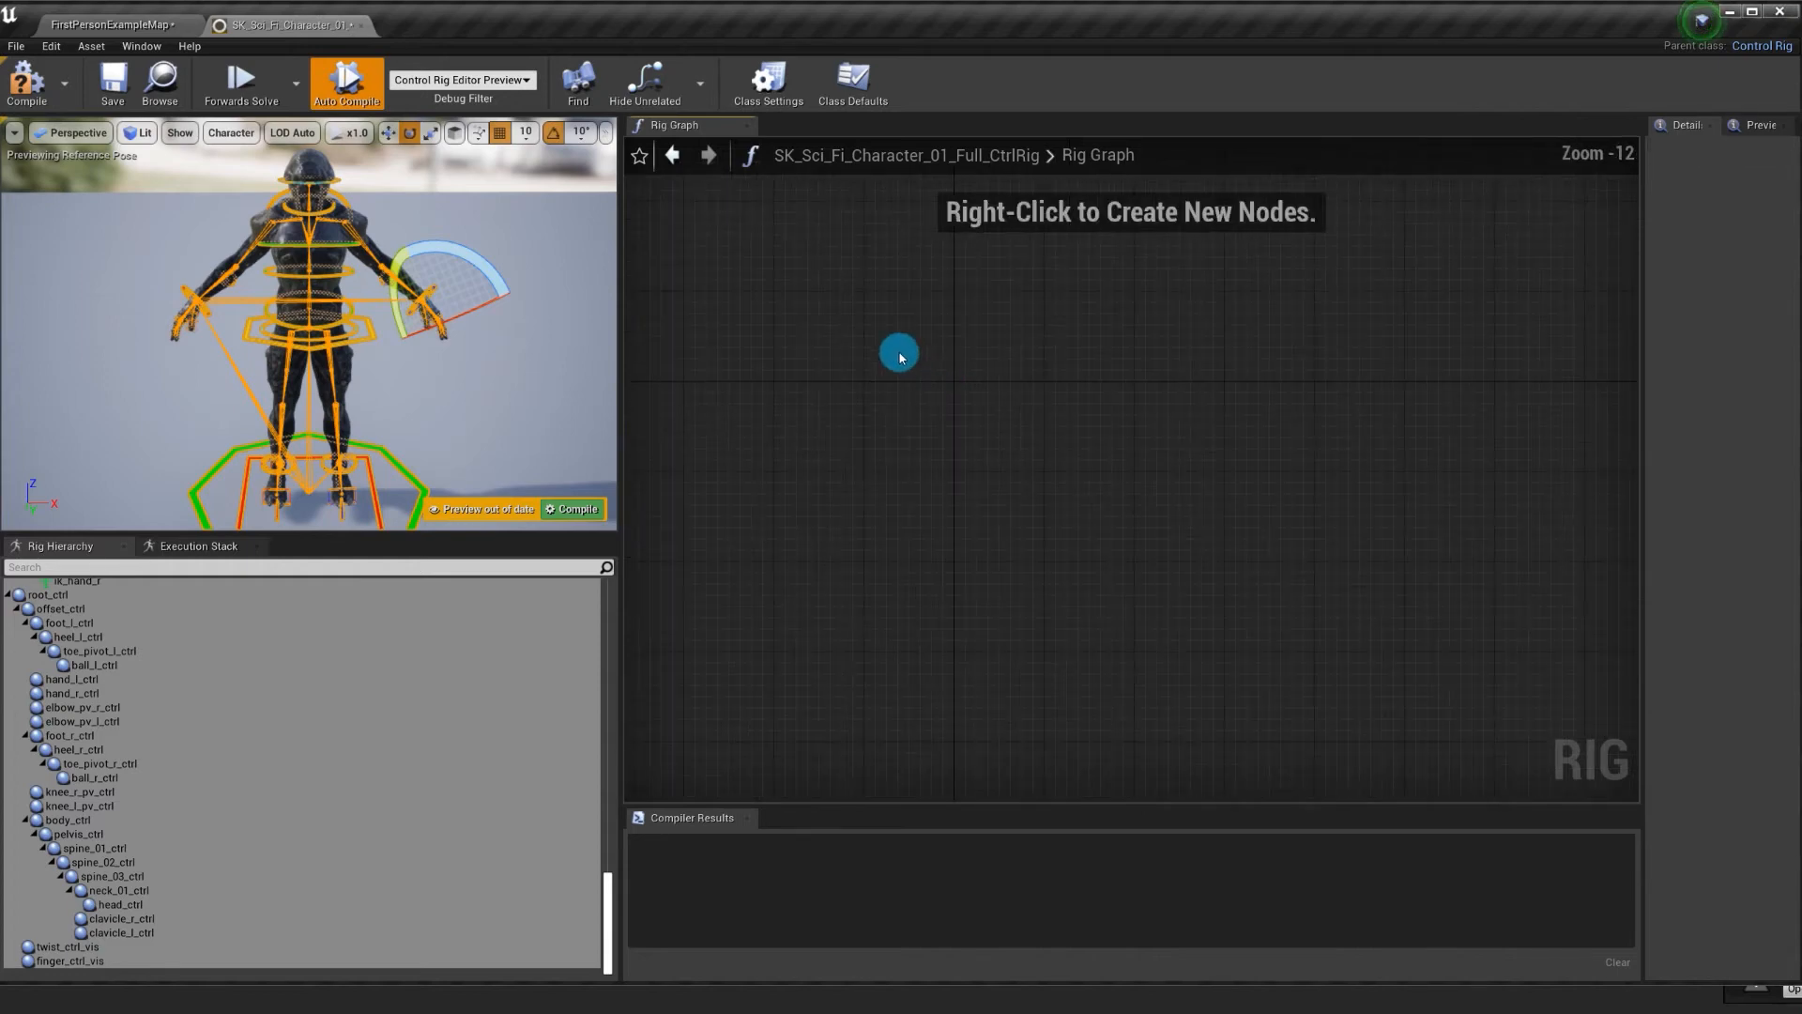
{"action": "right_click_drag", "start_coordinate": [1040, 420], "coordinate": [1062, 480]}
{"action": "key", "text": "ctrl+v"}
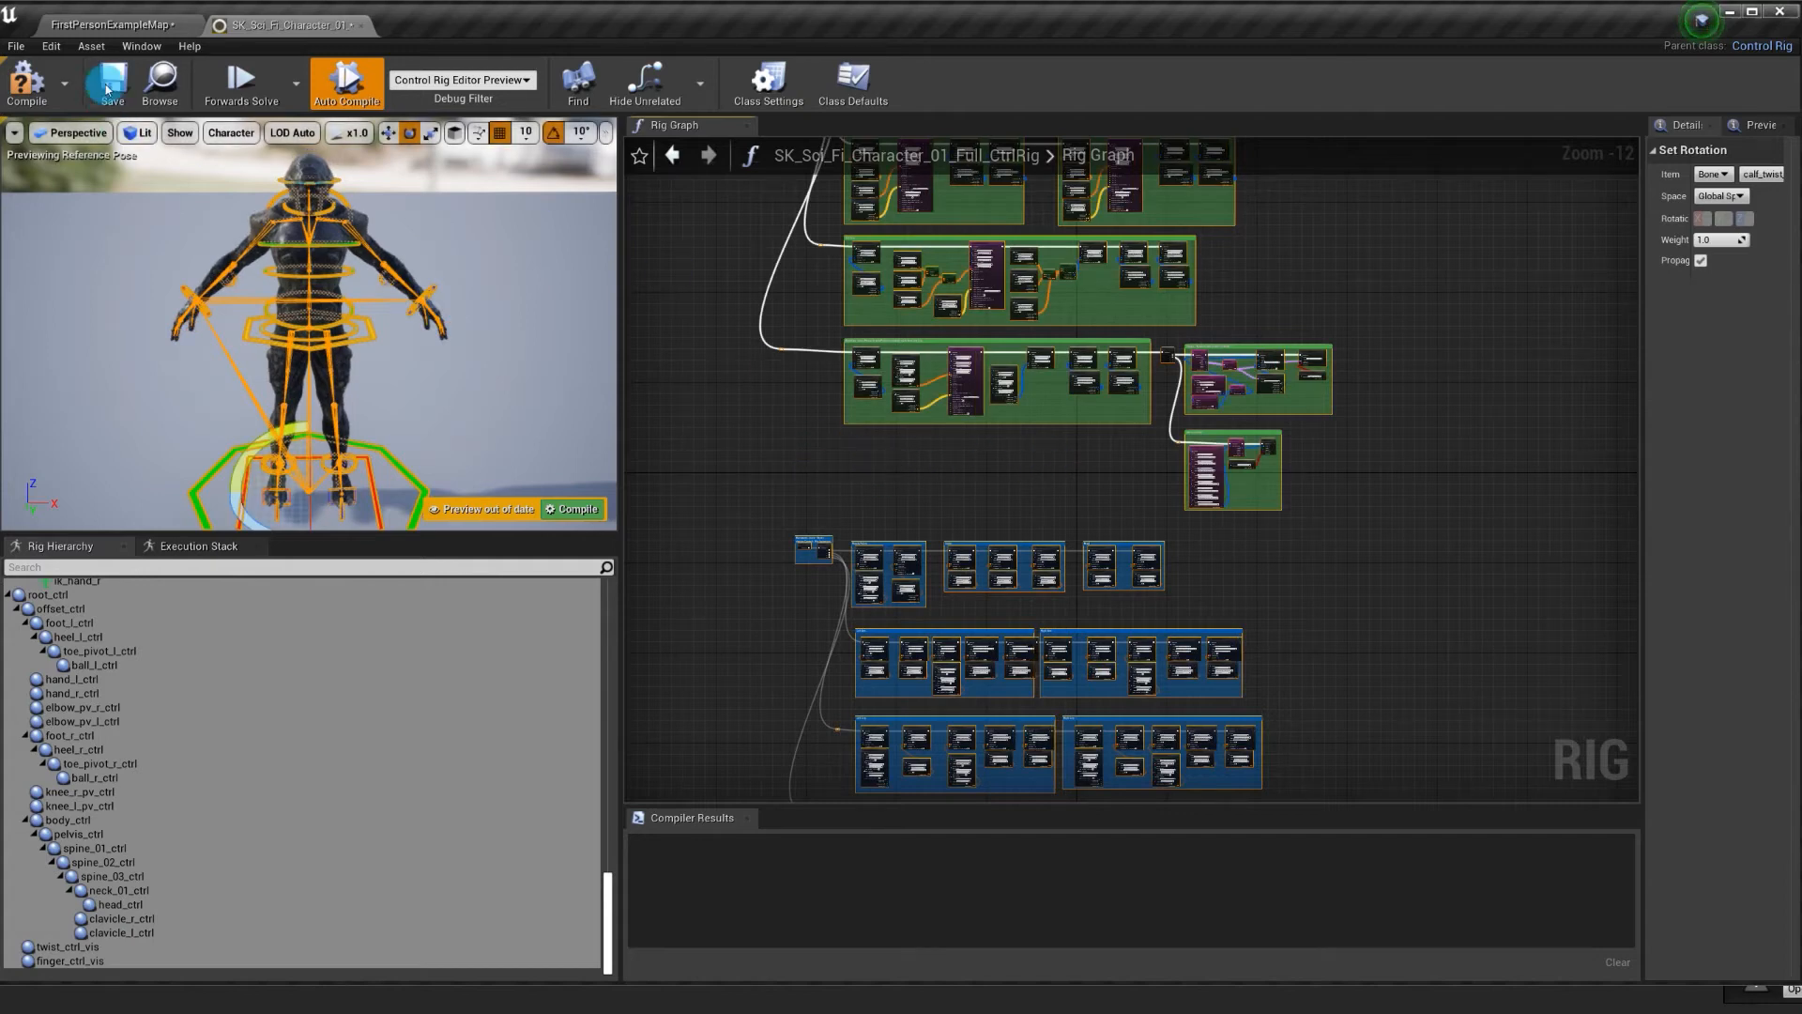
{"action": "left_click", "coordinate": [34, 90]}
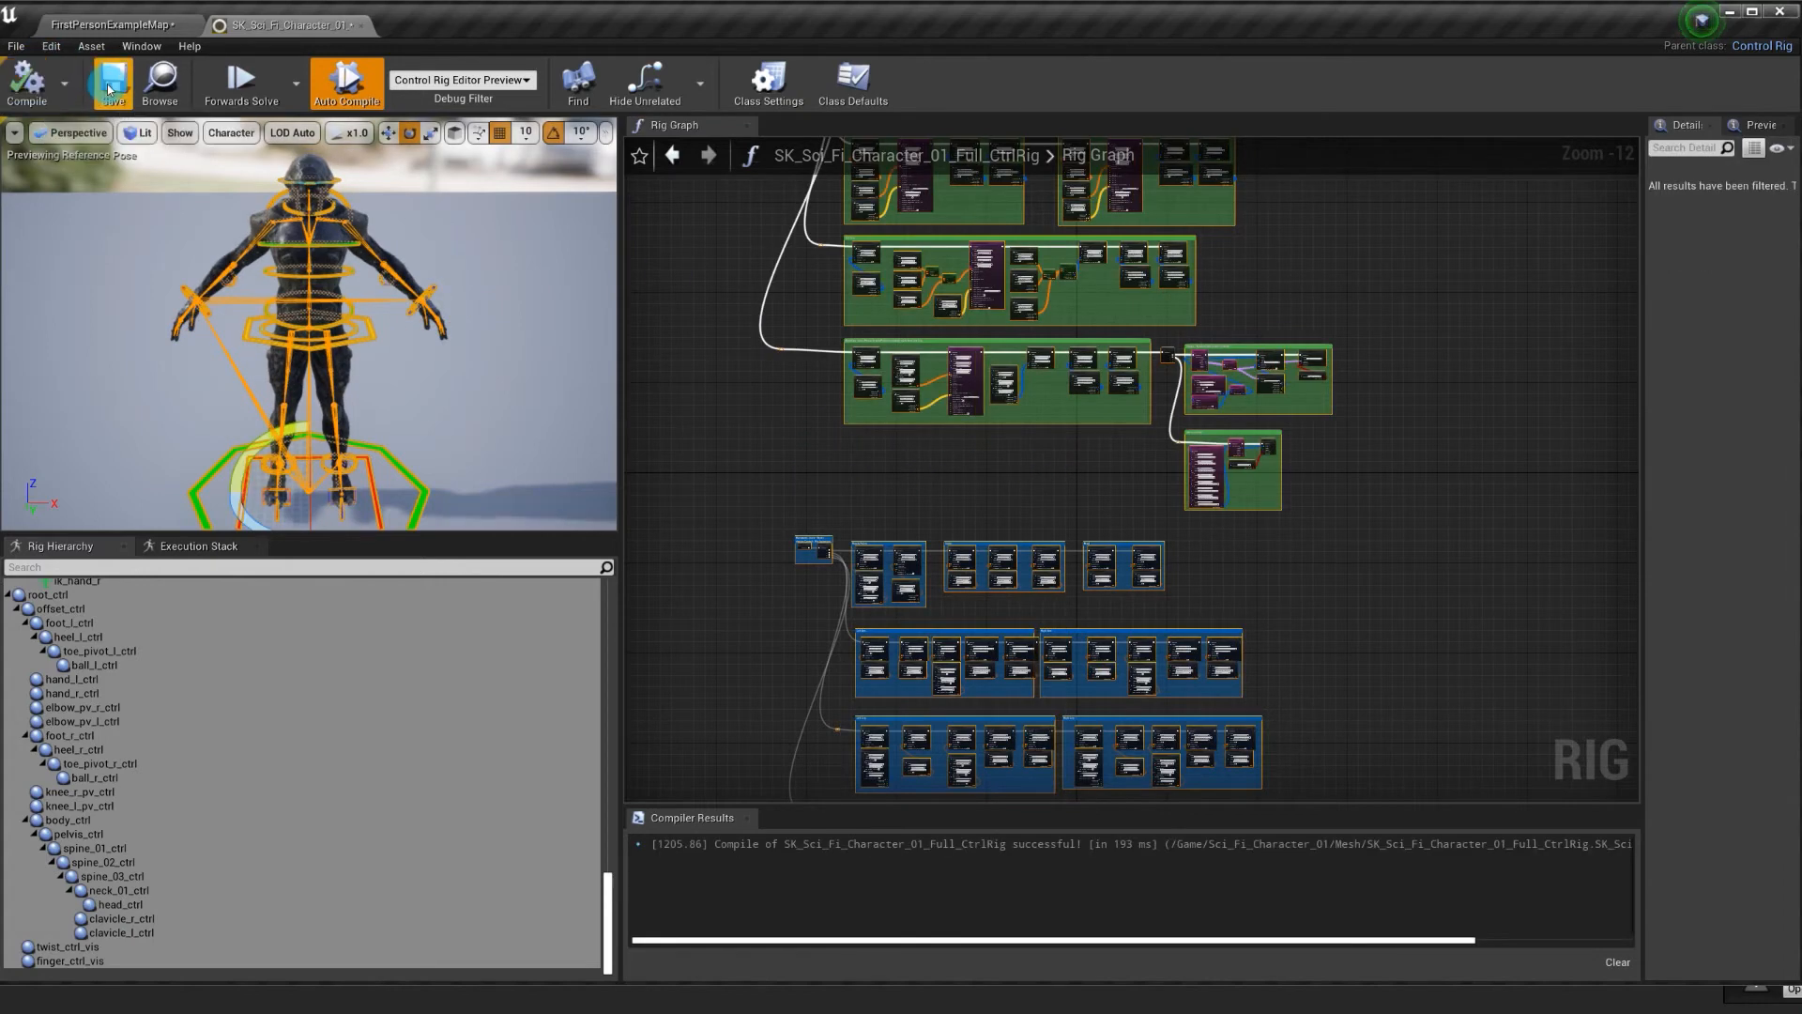
Return to the FirstPersonExampleMap level and delete the SK_Sci_Fi_Character_01_Full actor
{"action": "left_click", "coordinate": [158, 23]}
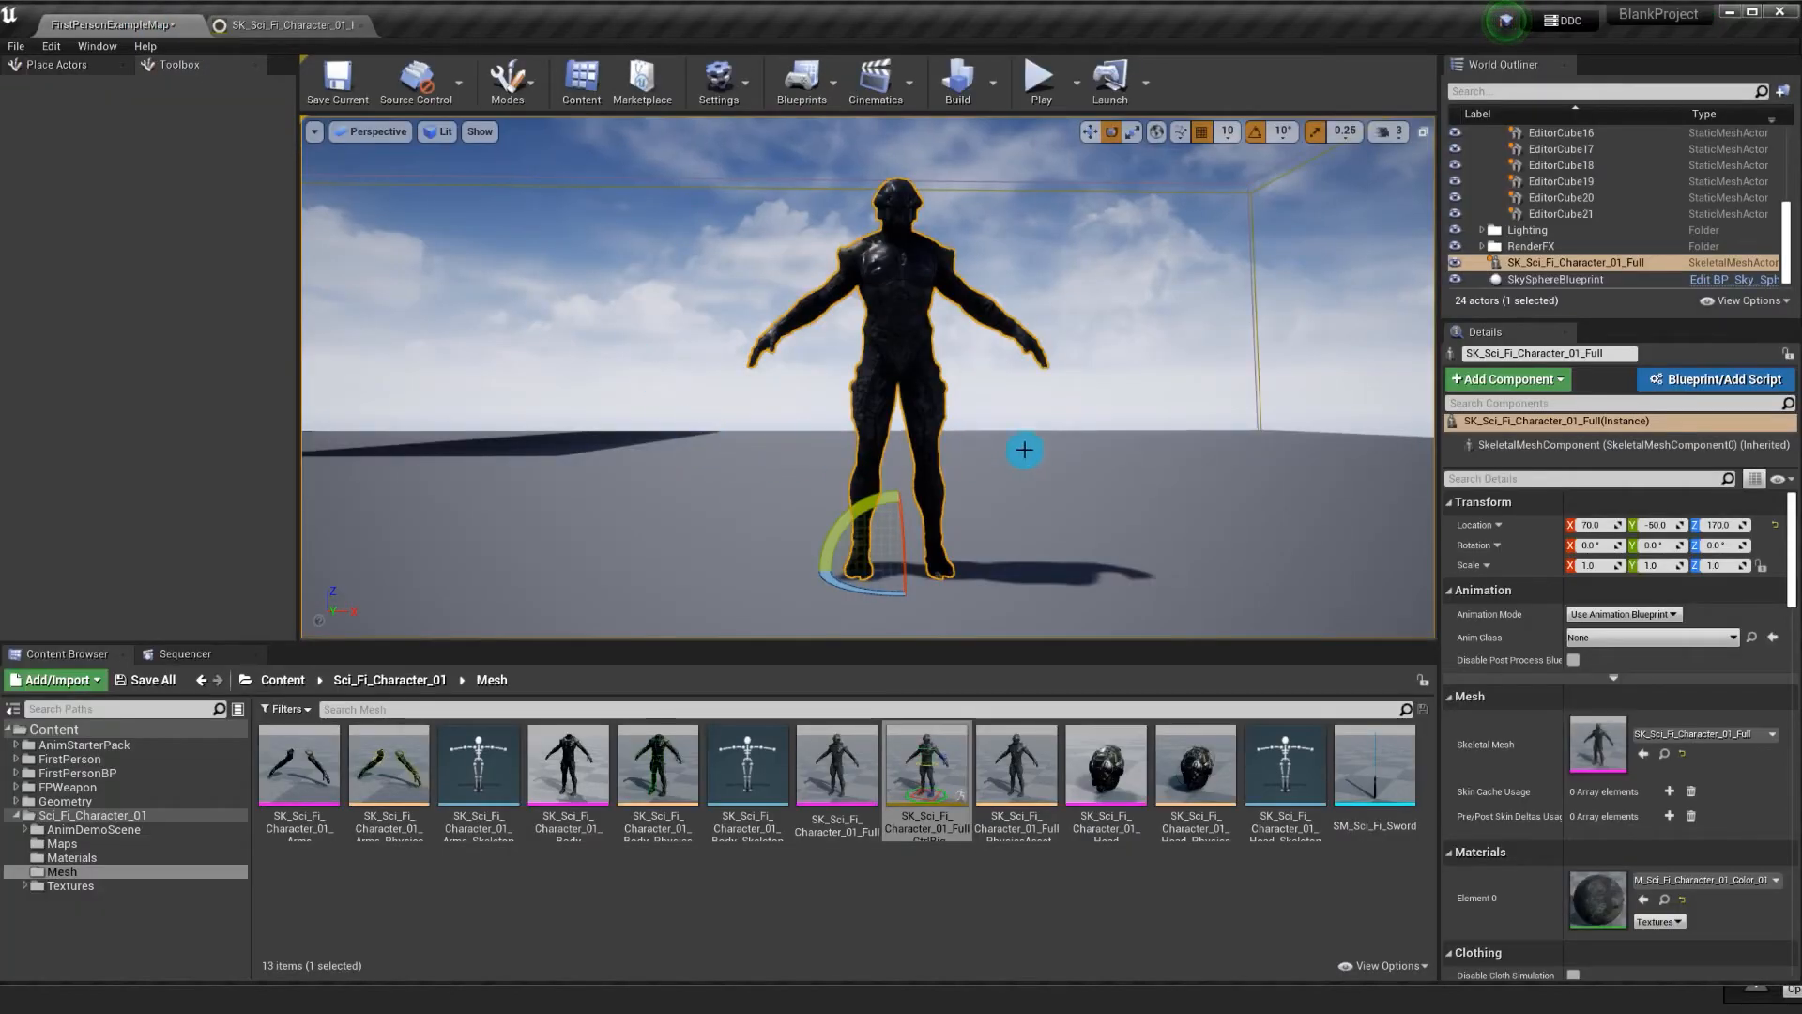
{"action": "left_click", "coordinate": [1513, 248]}
{"action": "left_click", "coordinate": [1518, 264]}
{"action": "key", "text": "Delete"}
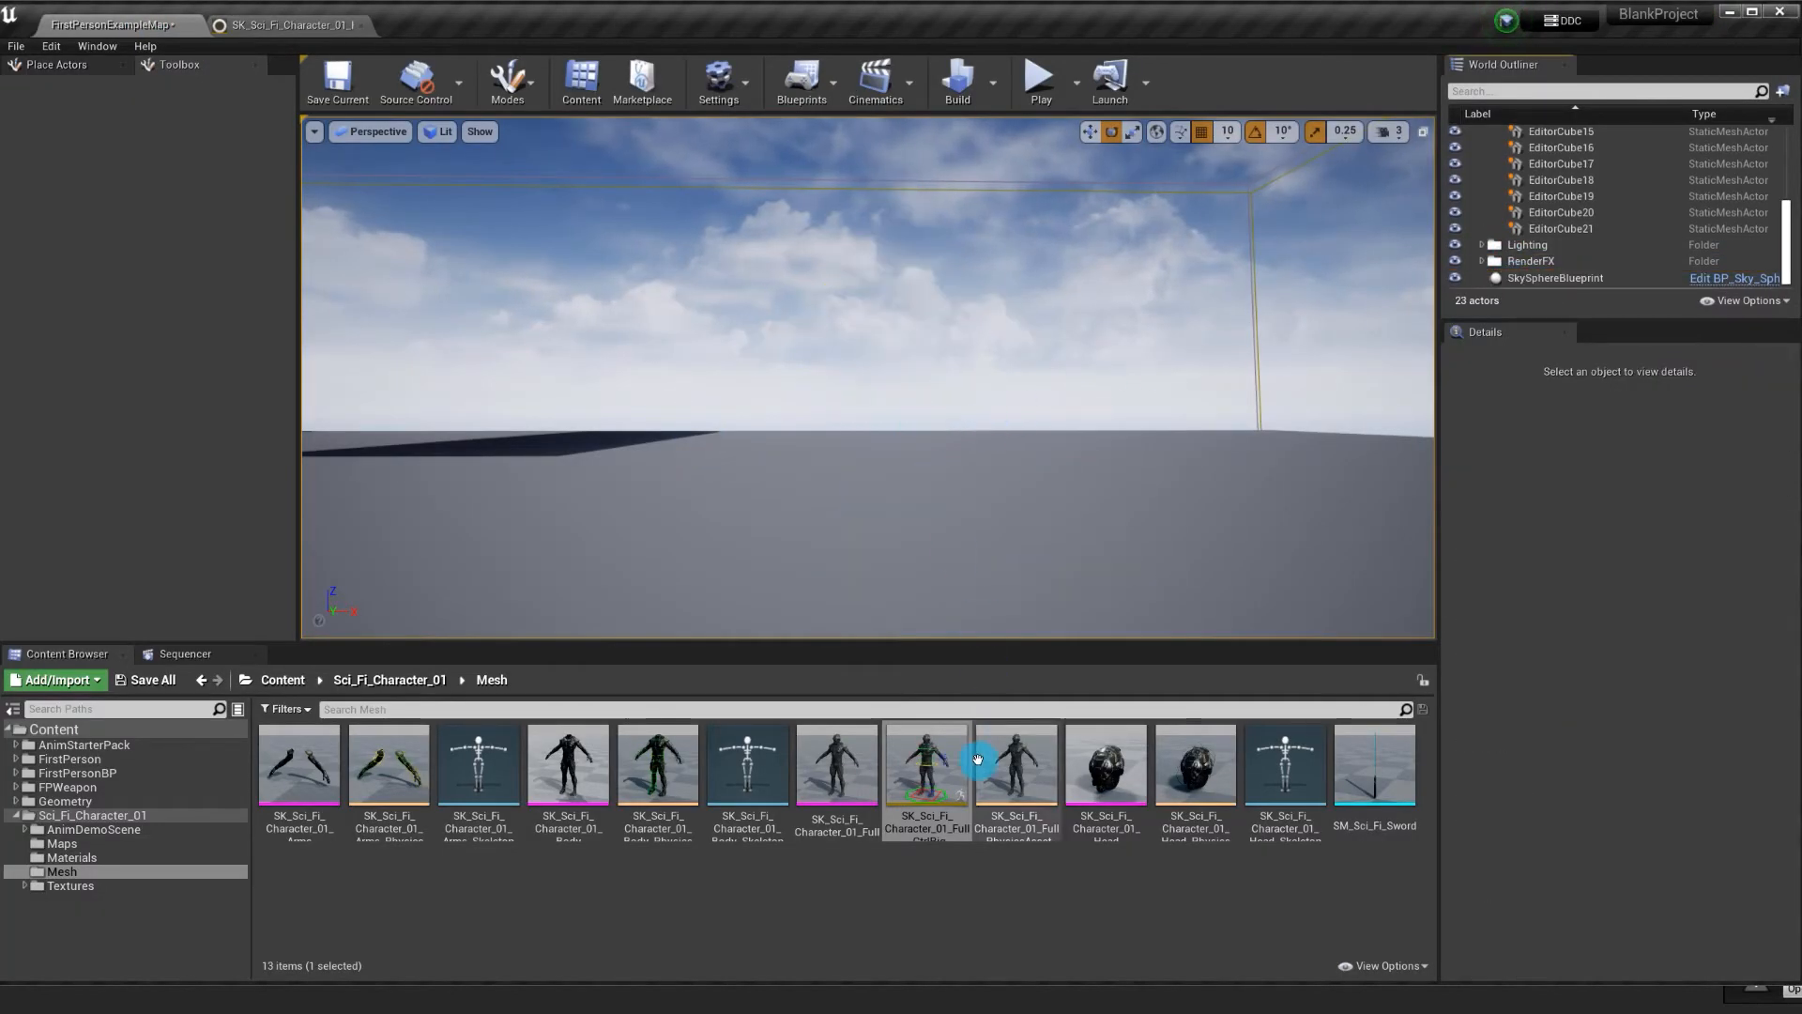
Place the SK_Sci_Fi_Character_01_Full_CtrlRig asset in the level and select its Control Rig track in Sequencer
{"action": "left_click_drag", "start_coordinate": [926, 768], "coordinate": [901, 562]}
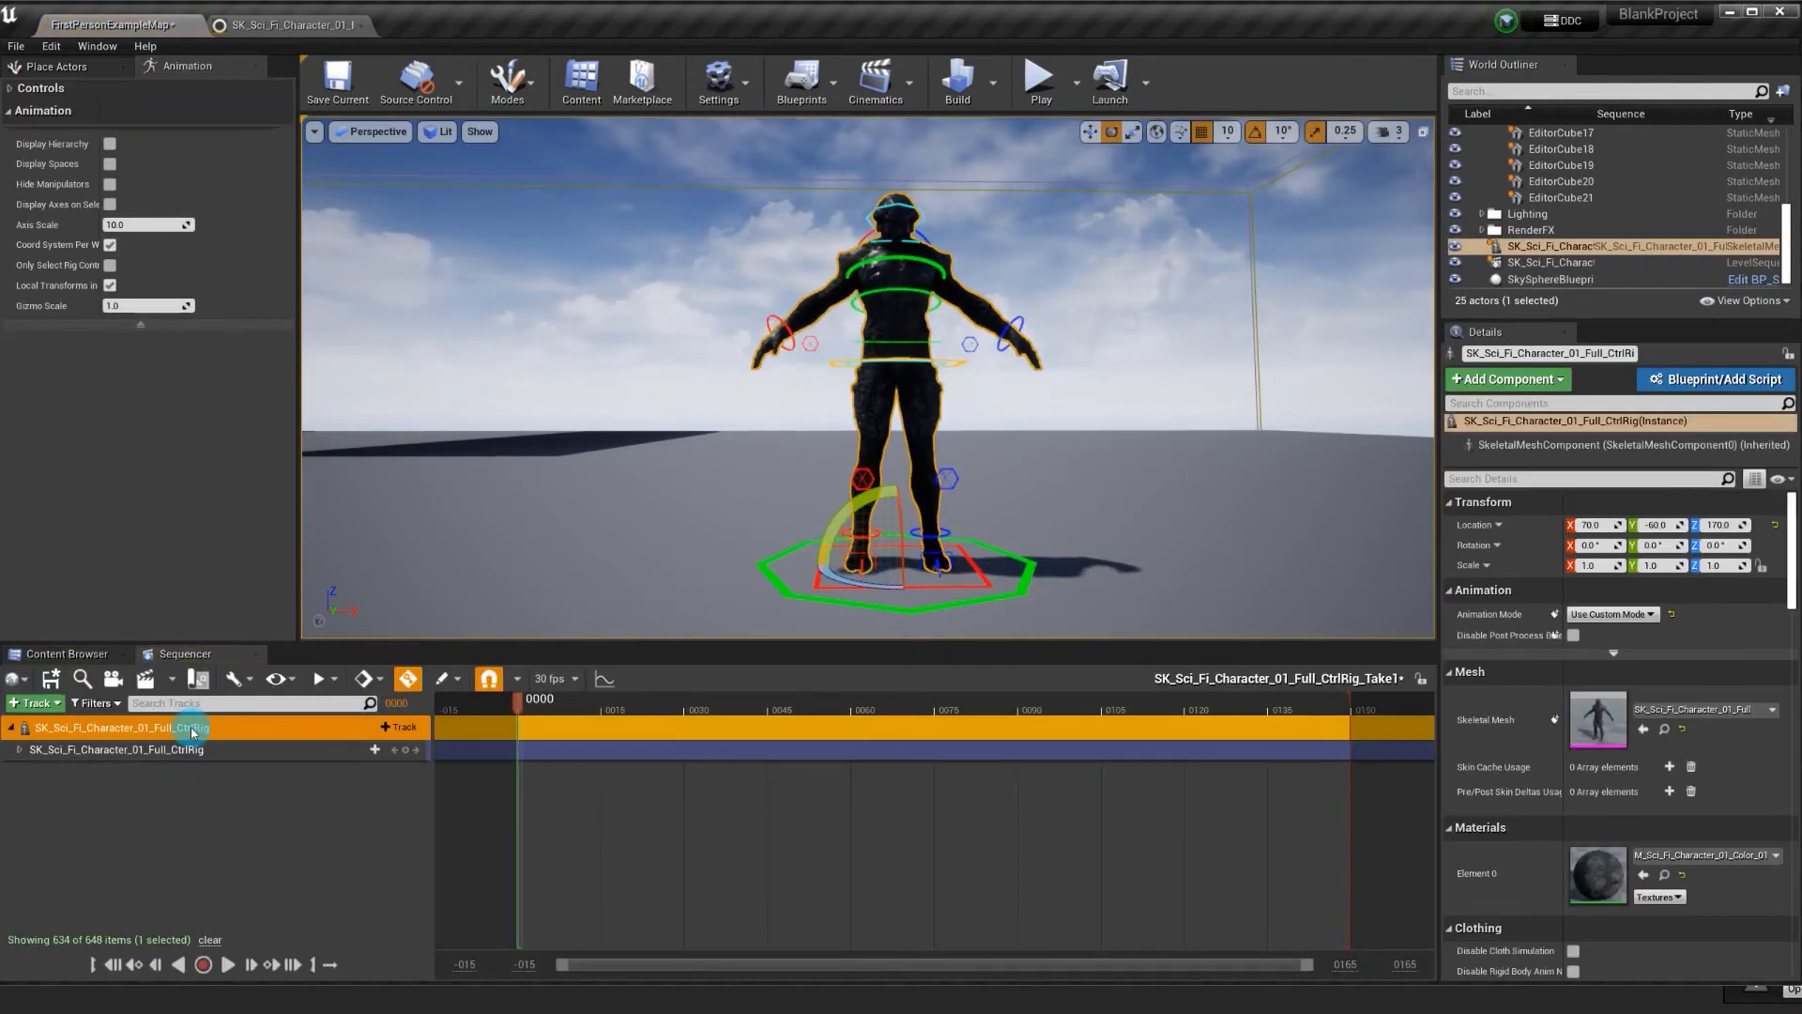
{"action": "left_click", "coordinate": [150, 752]}
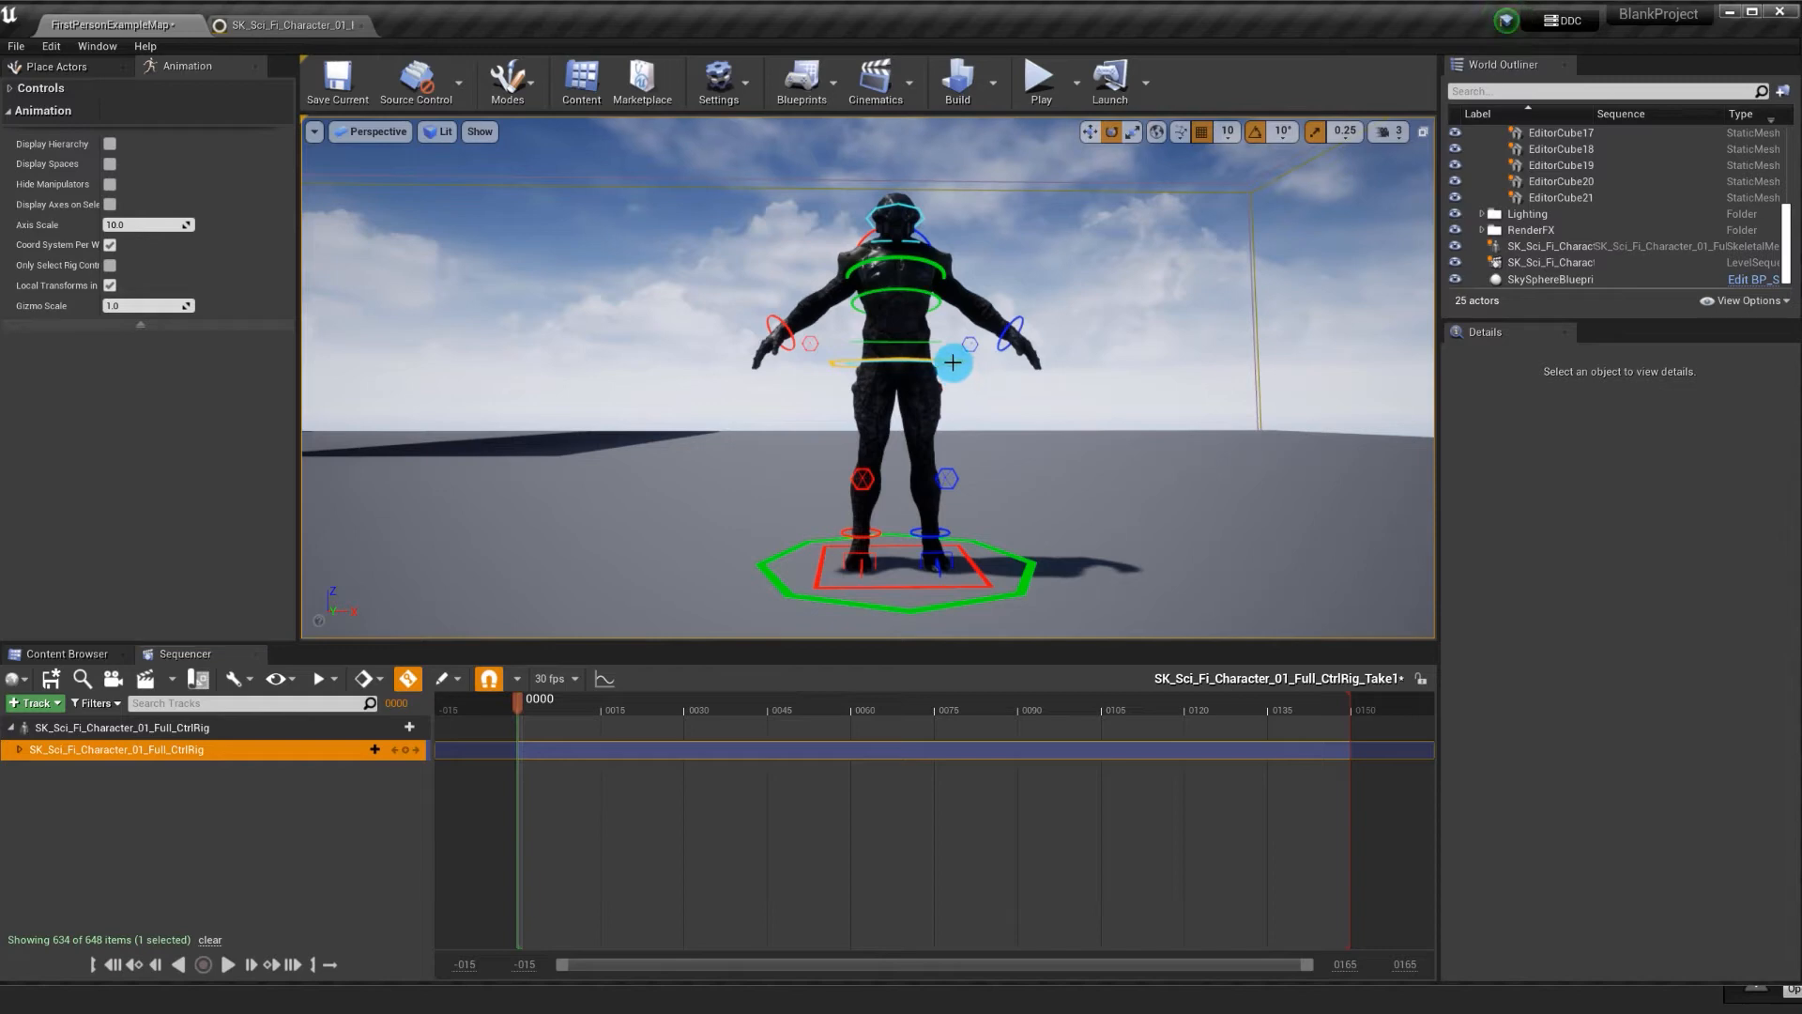
Lower the character's body_ctrl so the knees bend into a slight crouch
{"action": "left_click", "coordinate": [952, 362]}
{"action": "key", "text": "w"}
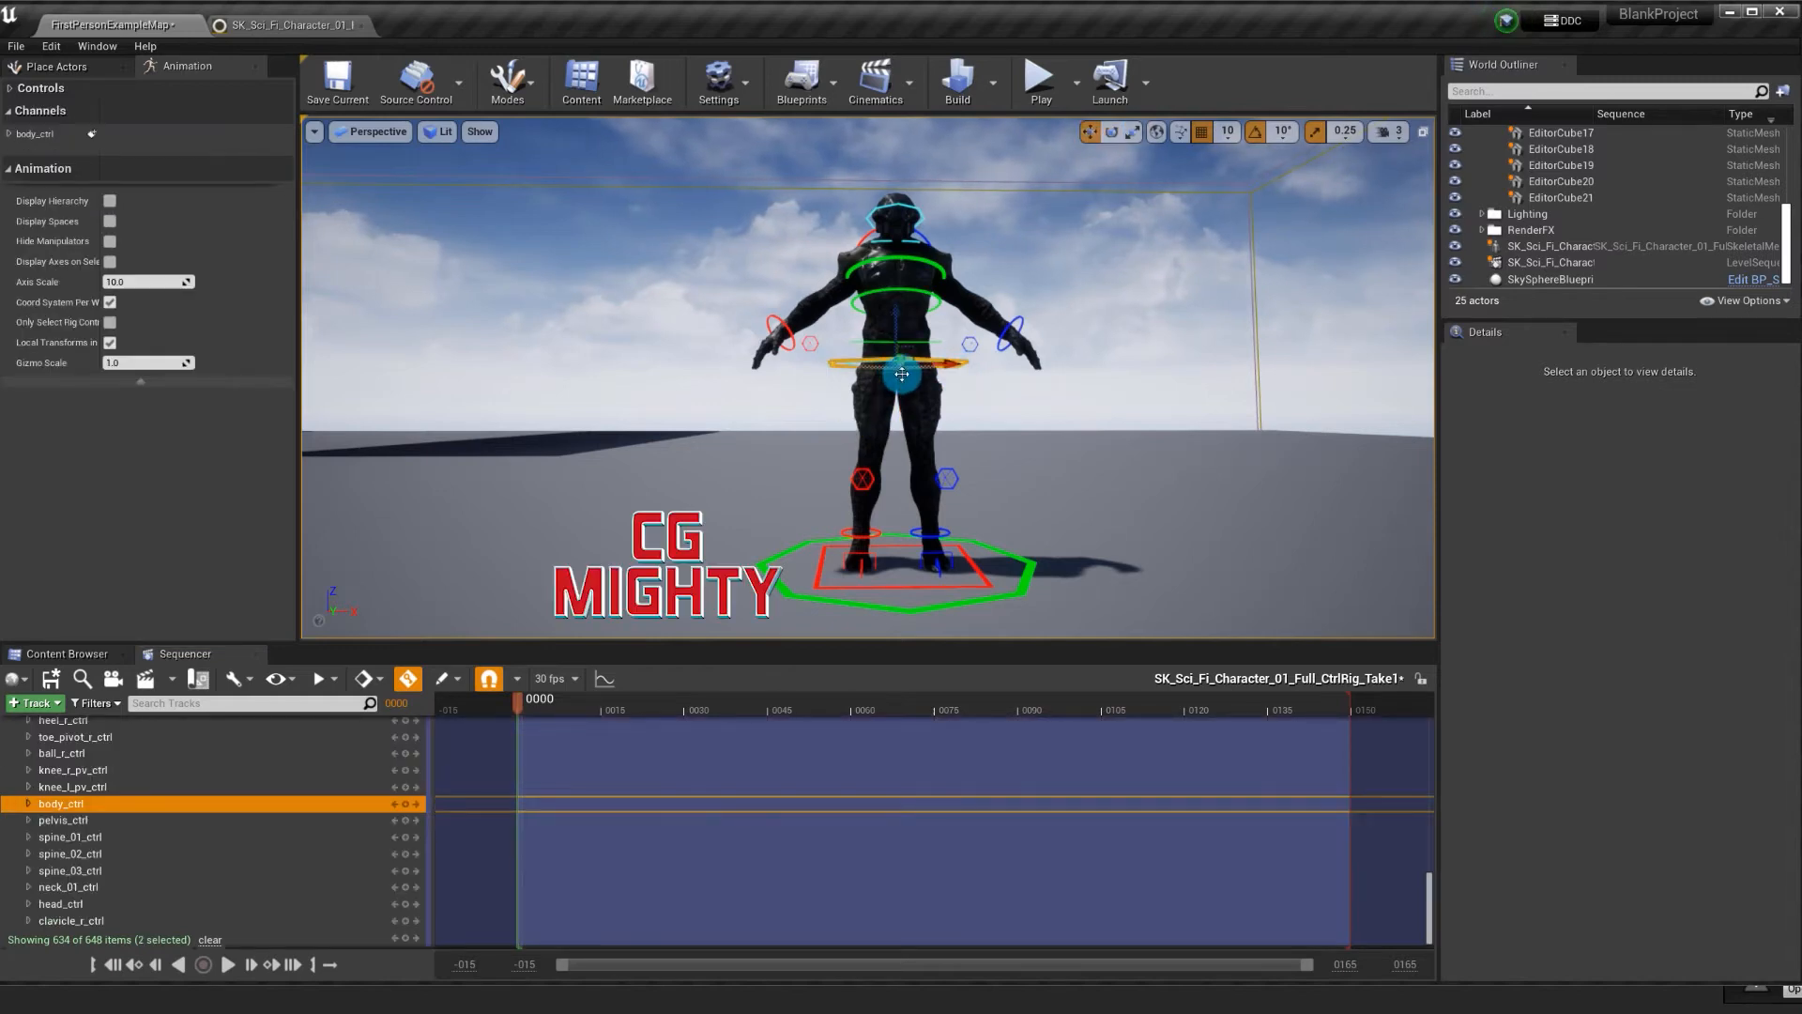
{"action": "left_click_drag", "start_coordinate": [894, 314], "coordinate": [899, 348]}
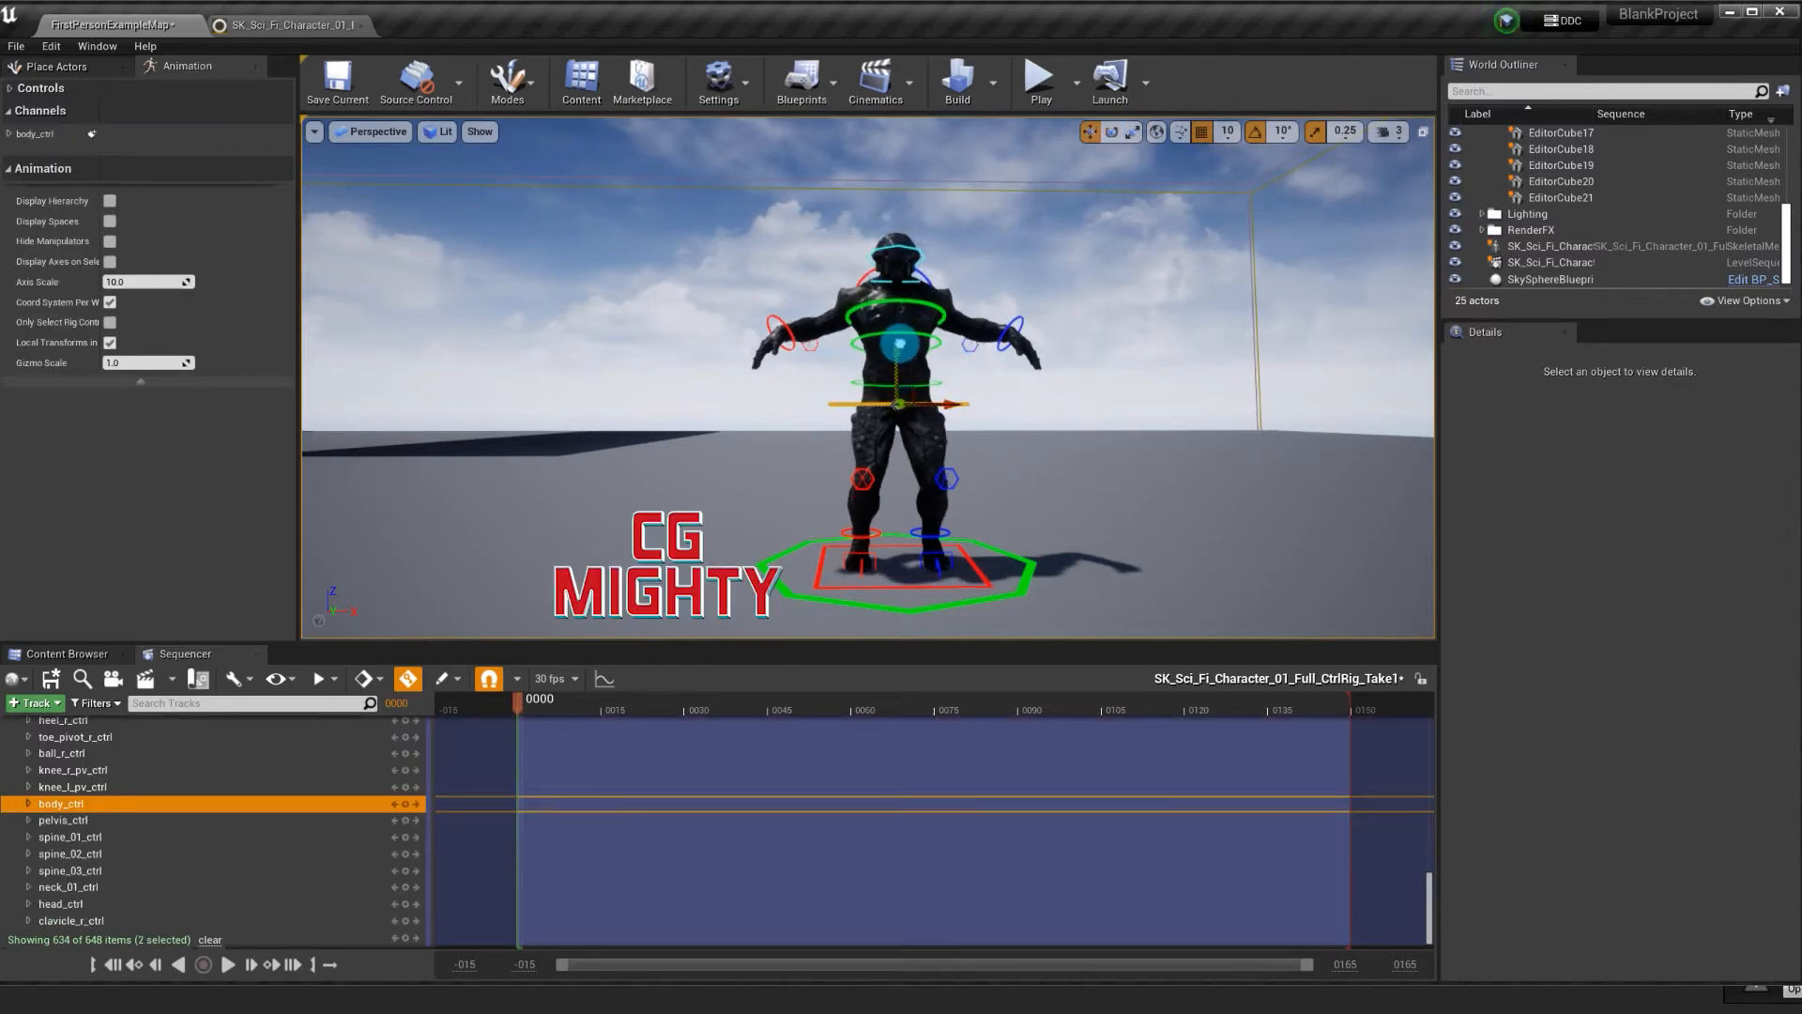
Move hand_l_ctrl and hand_r_ctrl down and inward so both hands rest beside the hips
{"action": "left_click", "coordinate": [1010, 334]}
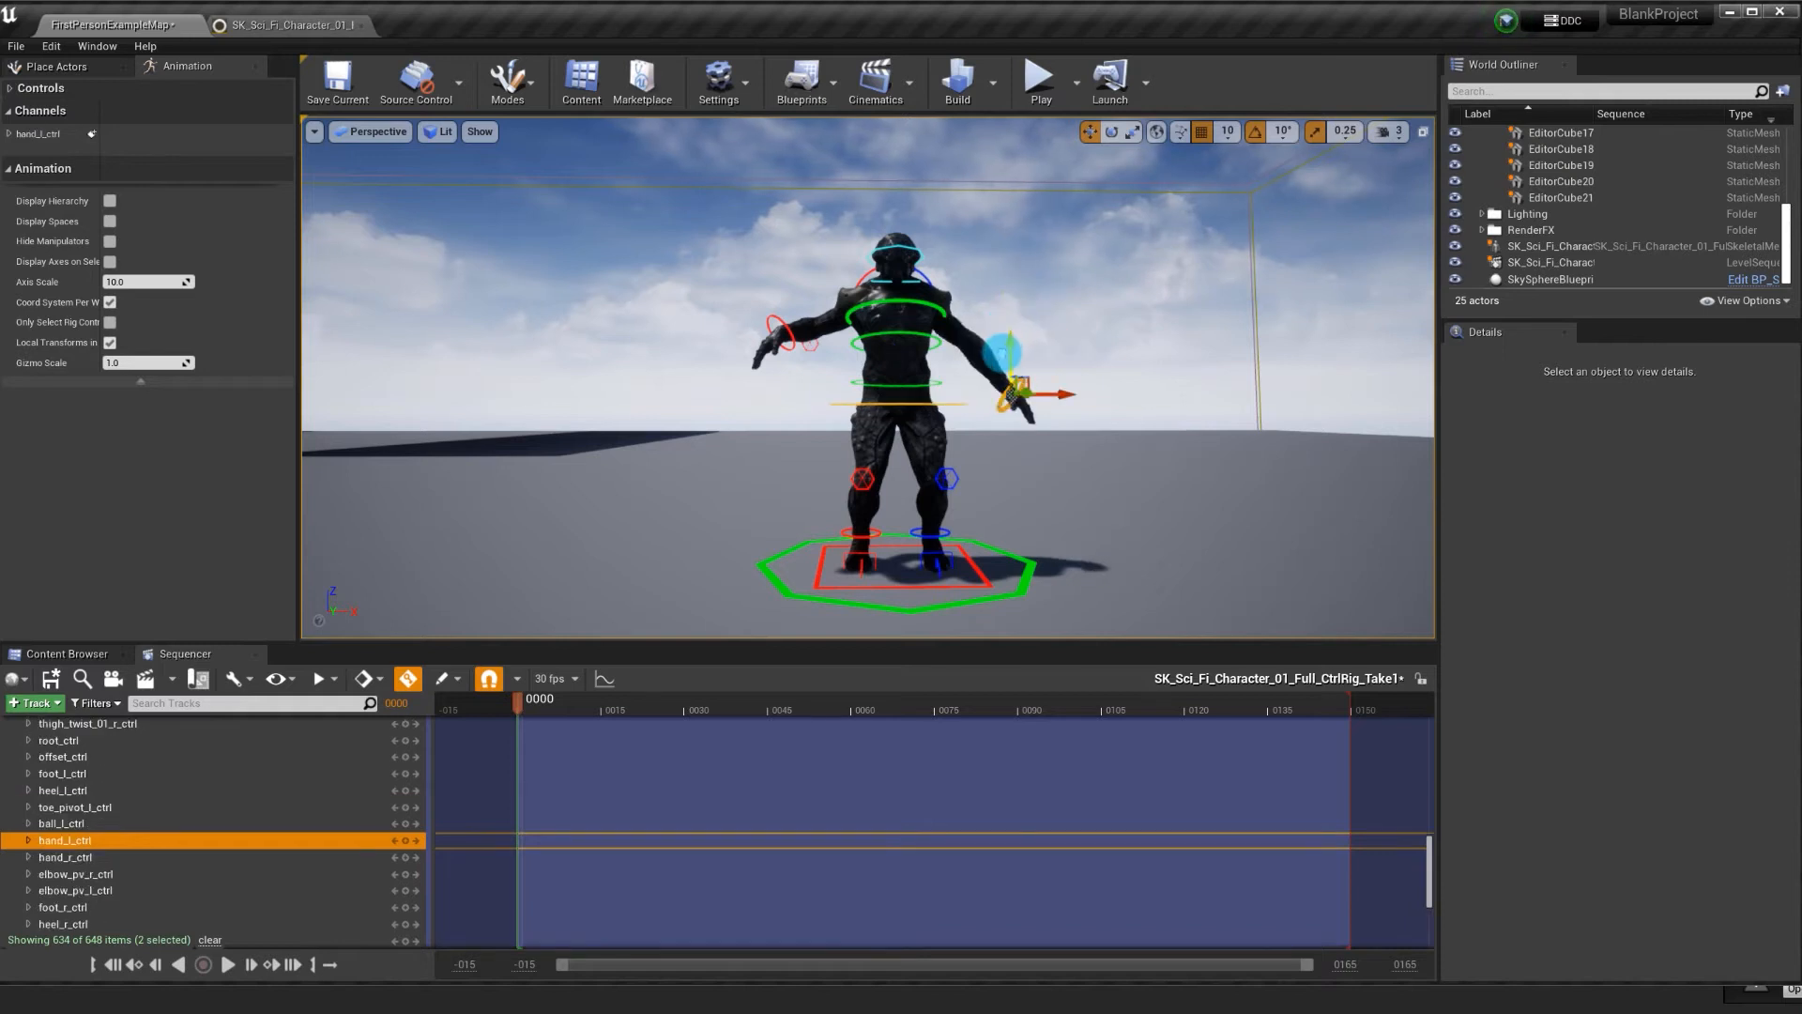
{"action": "left_click_drag", "start_coordinate": [1054, 393], "coordinate": [1001, 393]}
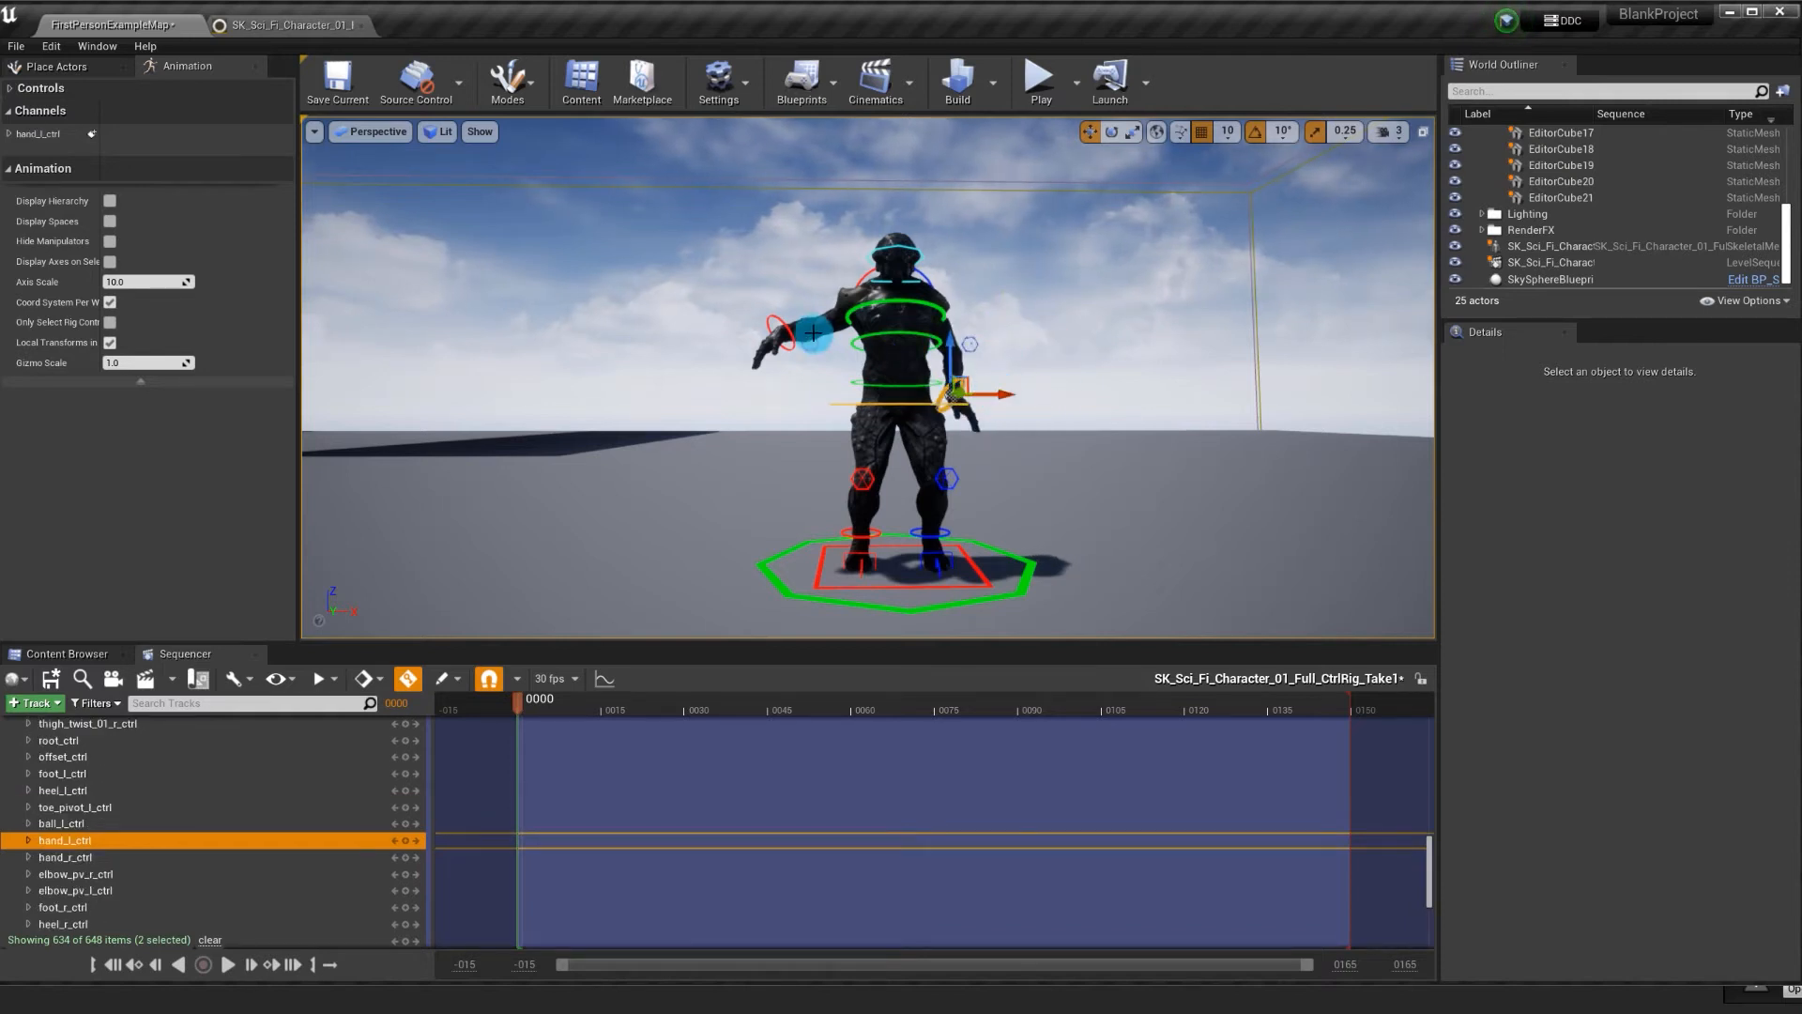
{"action": "left_click", "coordinate": [777, 324]}
{"action": "left_click_drag", "start_coordinate": [781, 278], "coordinate": [841, 338]}
Move elbow_pv_r_ctrl and elbow_pv_l_ctrl outward, away from both sides of the body
{"action": "left_click", "coordinate": [806, 342]}
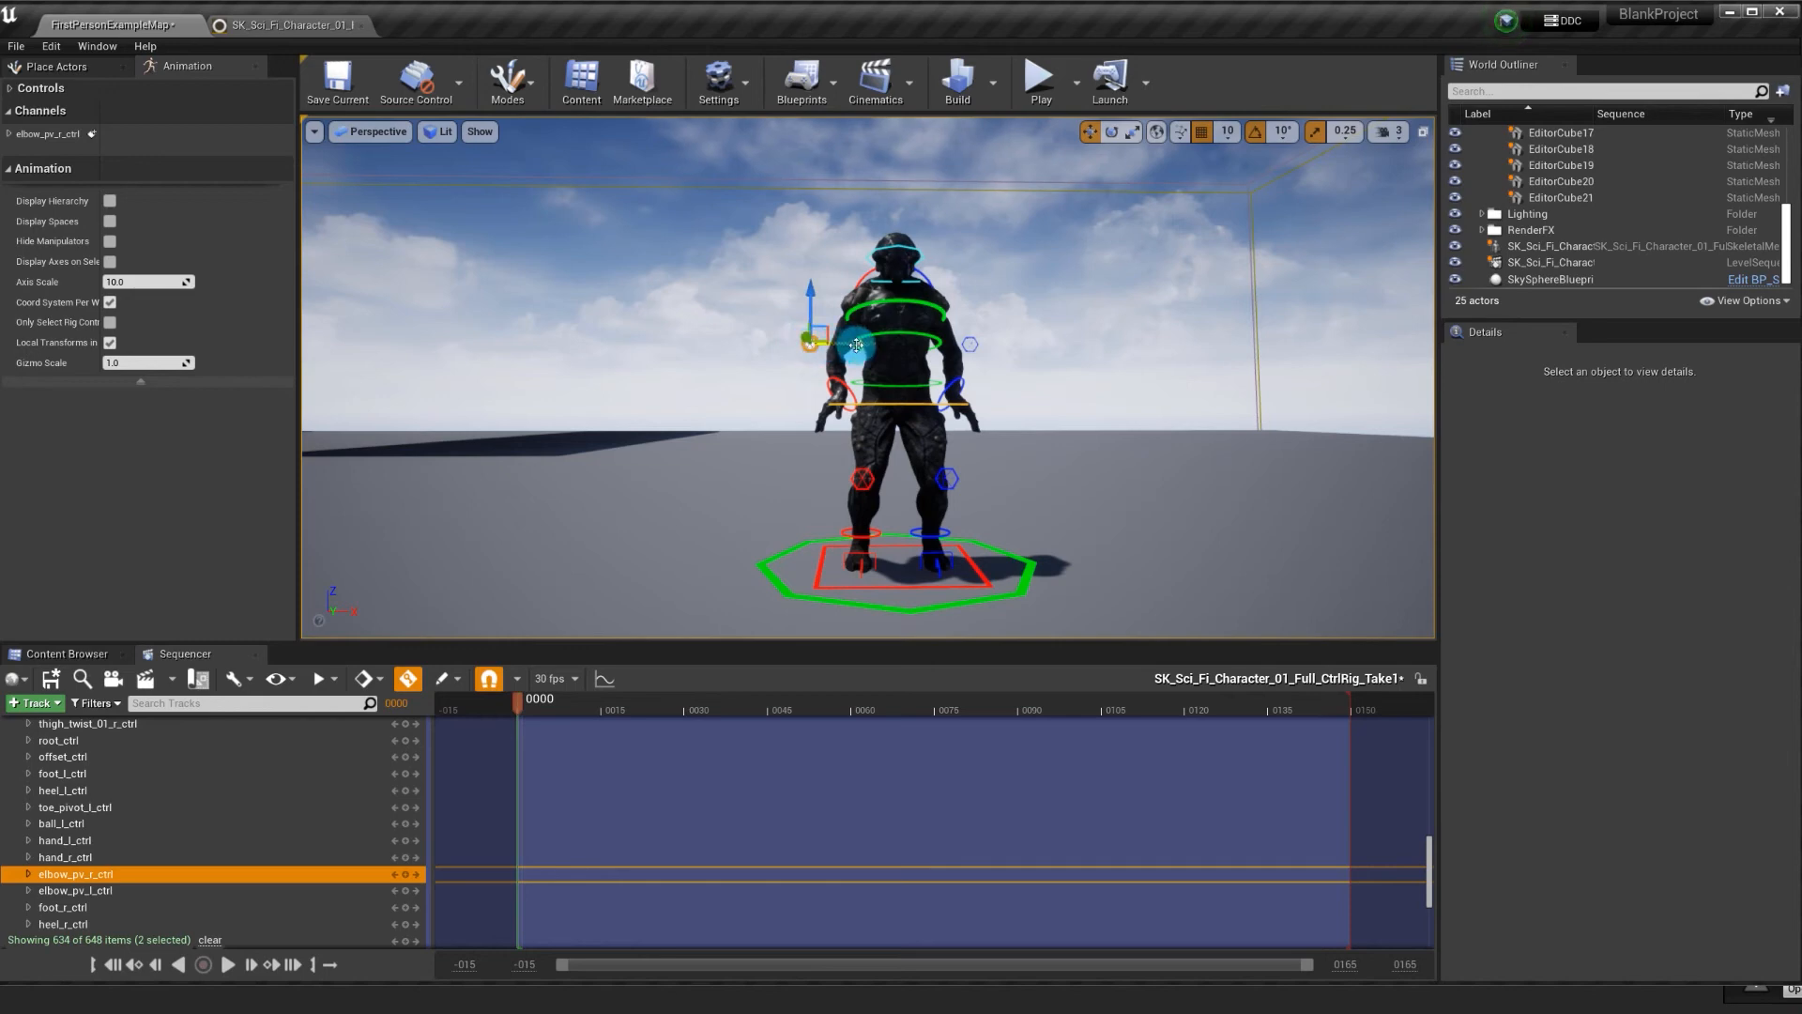
{"action": "left_click", "coordinate": [969, 344]}
{"action": "key", "text": "f"}
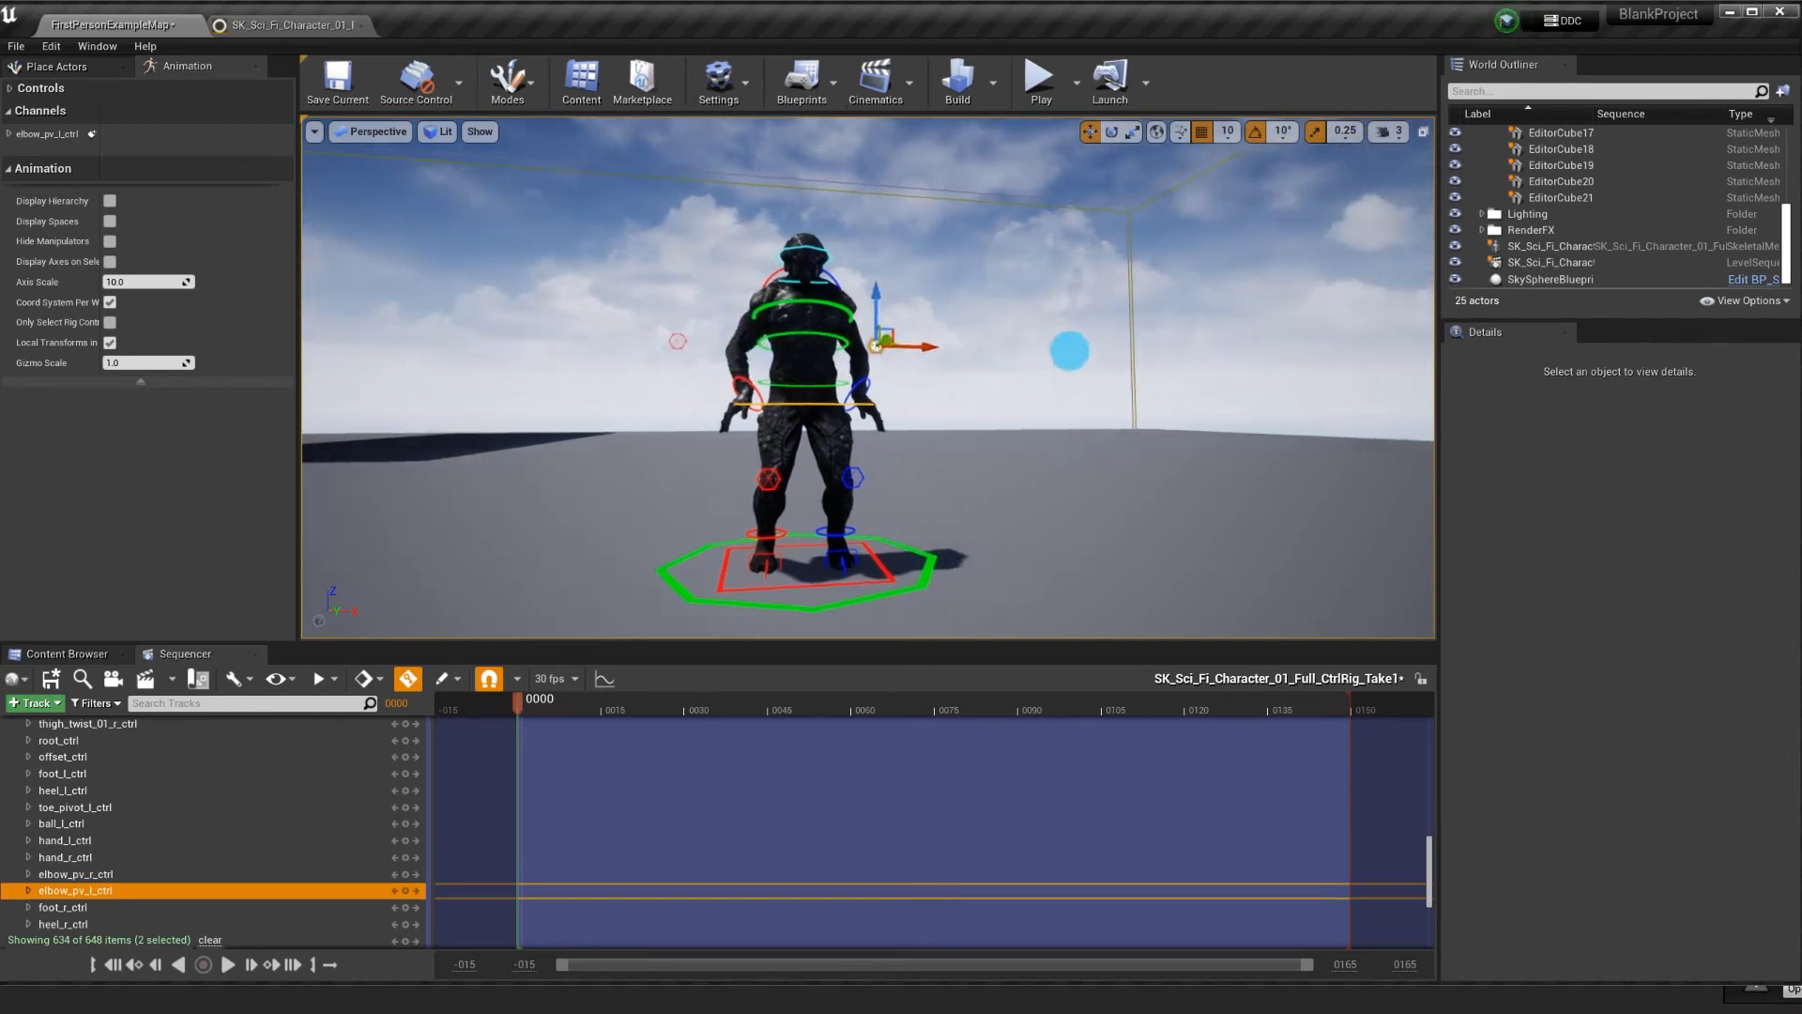
{"action": "left_click_drag", "start_coordinate": [1039, 345], "coordinate": [1058, 341]}
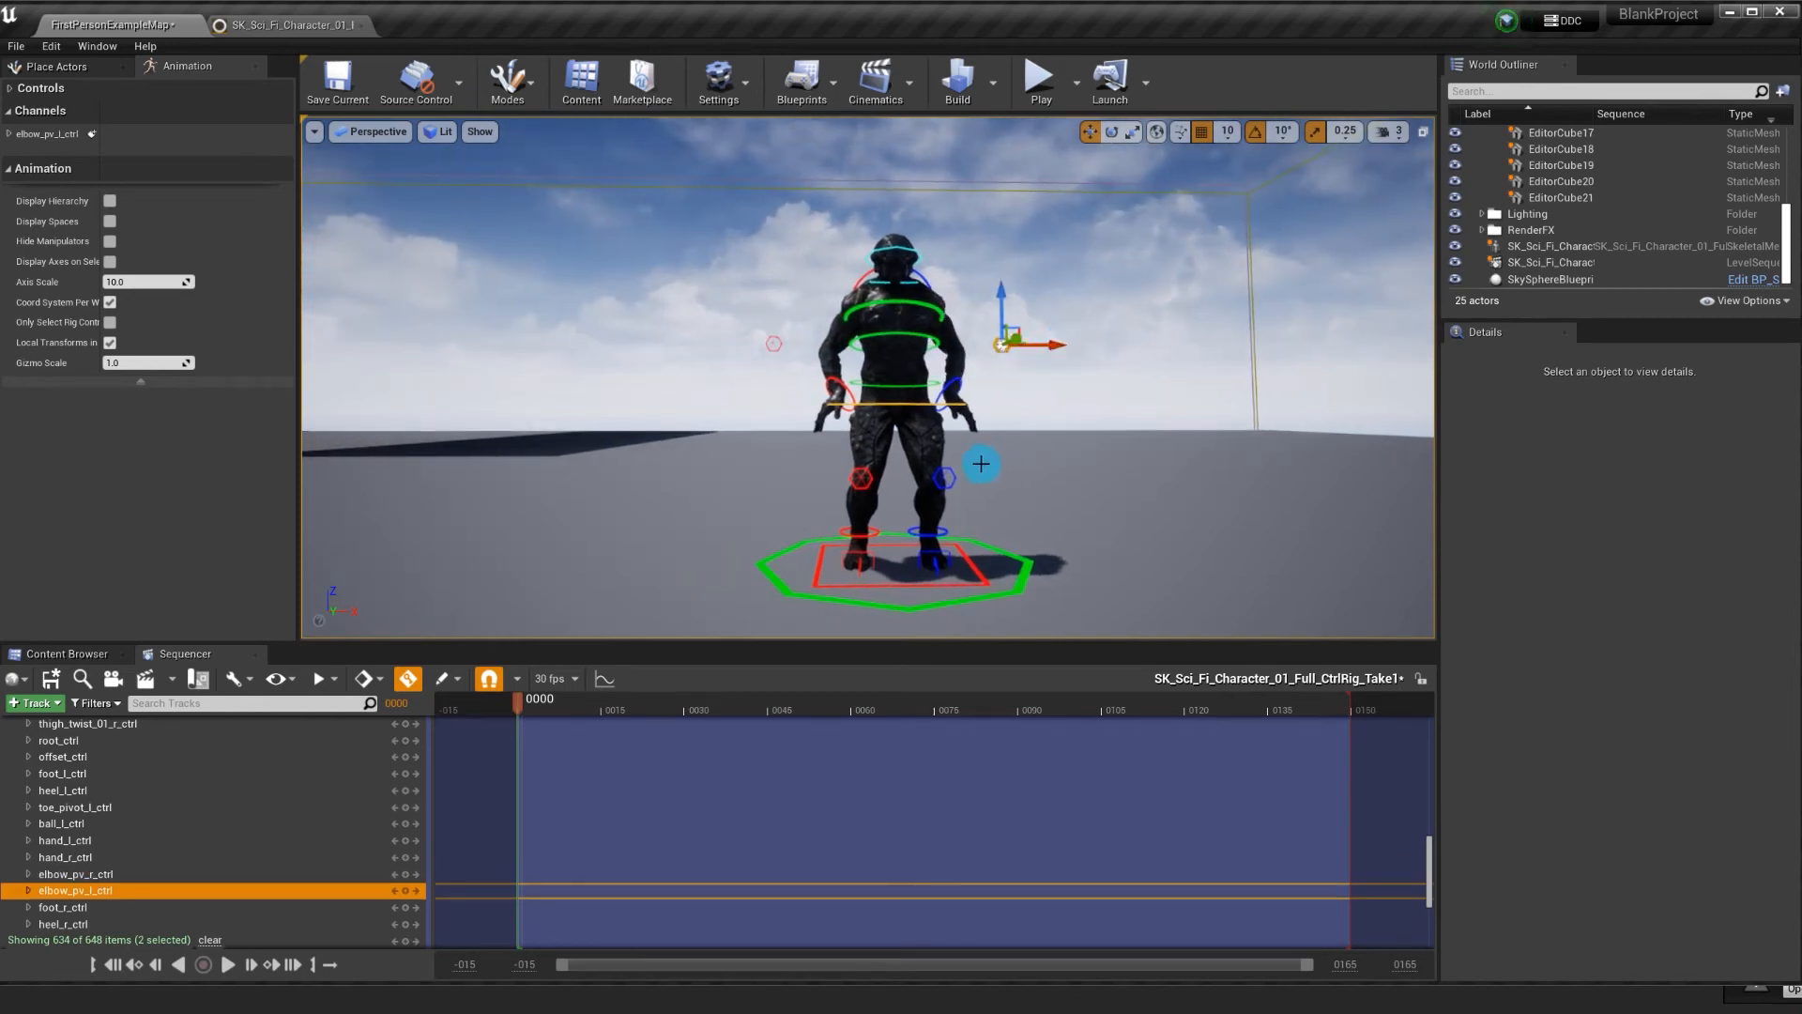
Spread the character's stance by moving ball_r_ctrl and ball_l_ctrl outward
{"action": "left_click", "coordinate": [880, 567]}
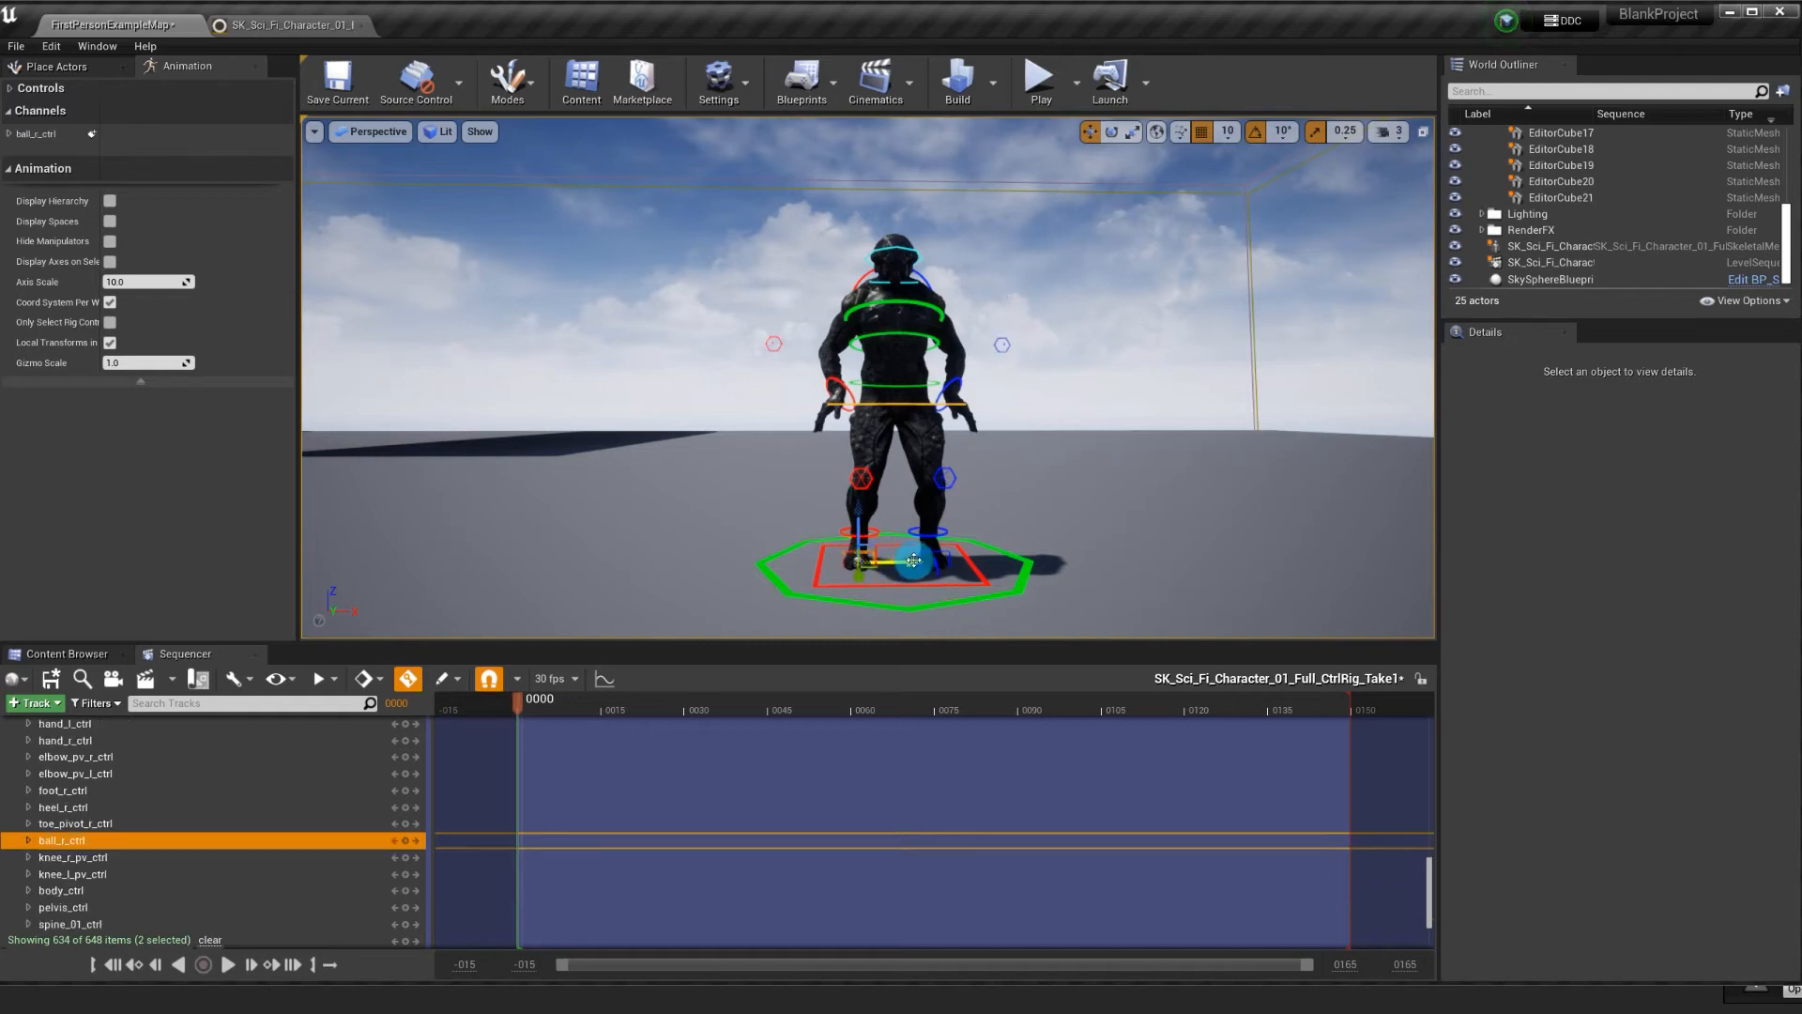
{"action": "left_click", "coordinate": [983, 558]}
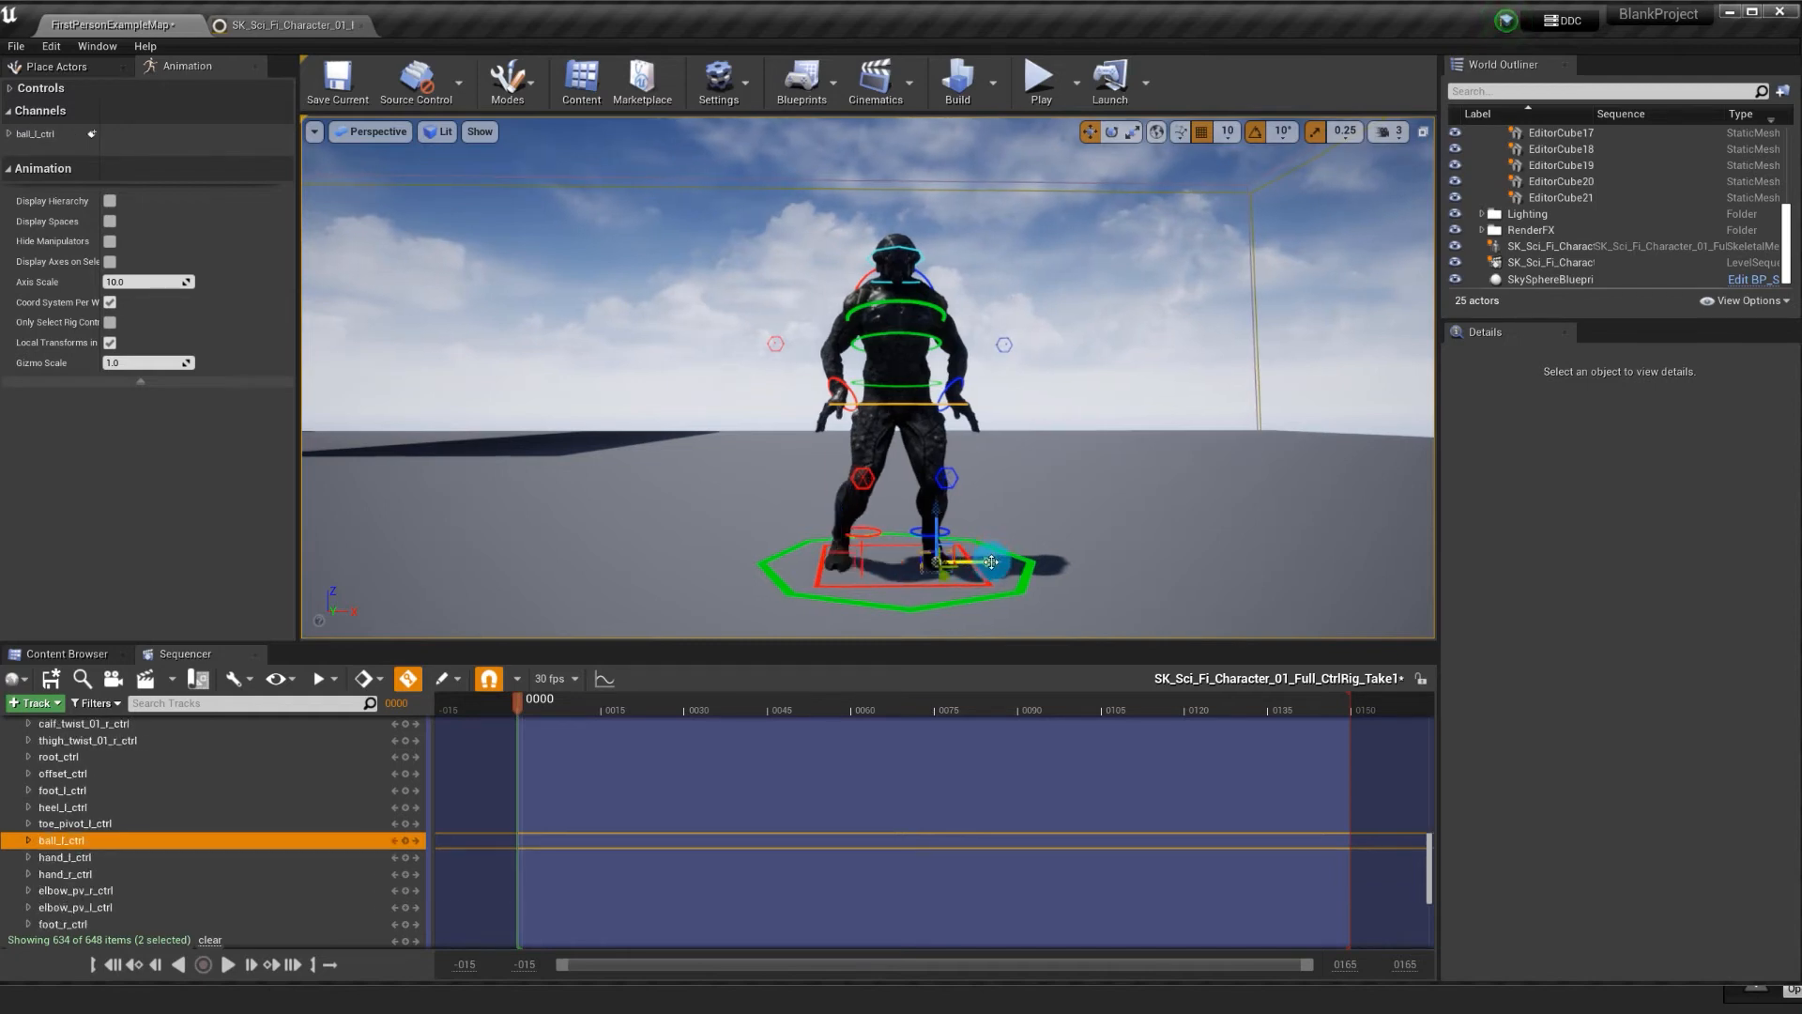
{"action": "left_click_drag", "start_coordinate": [991, 561], "coordinate": [1011, 563]}
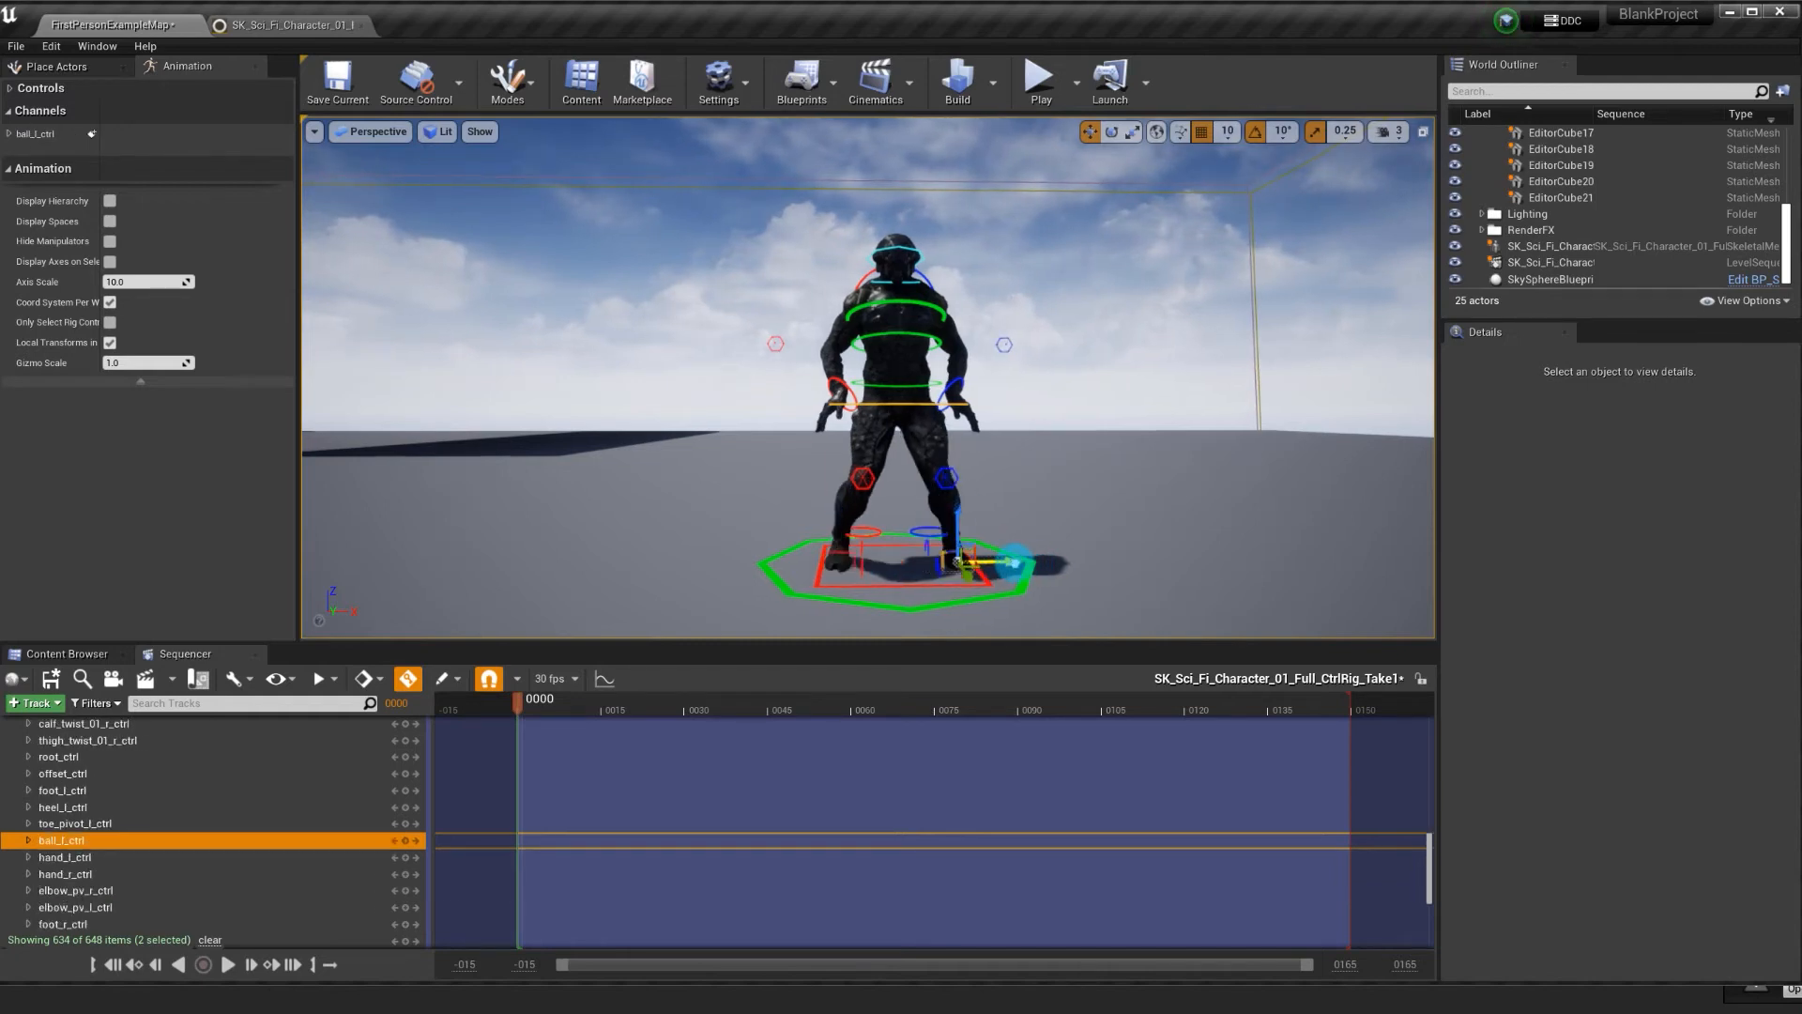
Key body_ctrl tilted toward the character's left at frame 0 and toward its right at frame 15
{"action": "left_click", "coordinate": [915, 402]}
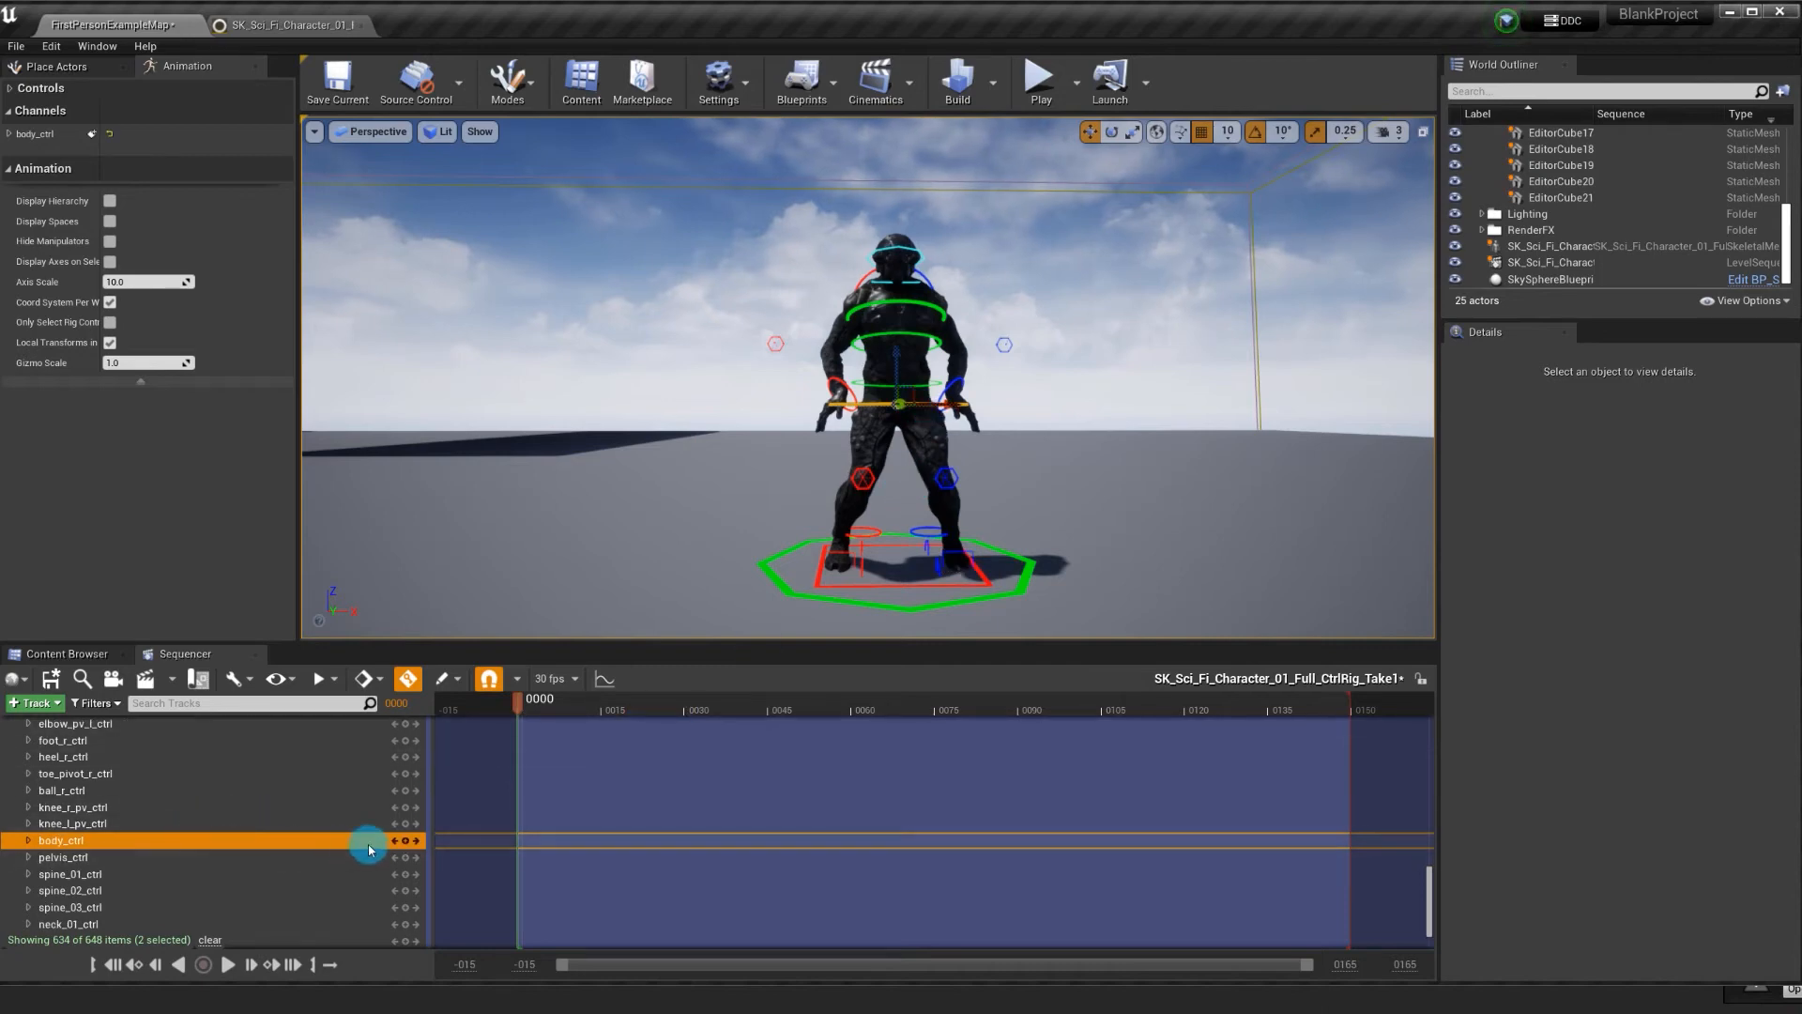
{"action": "left_click", "coordinate": [406, 841]}
{"action": "right_click_drag", "start_coordinate": [865, 485], "coordinate": [876, 484]}
{"action": "key", "text": "w"}
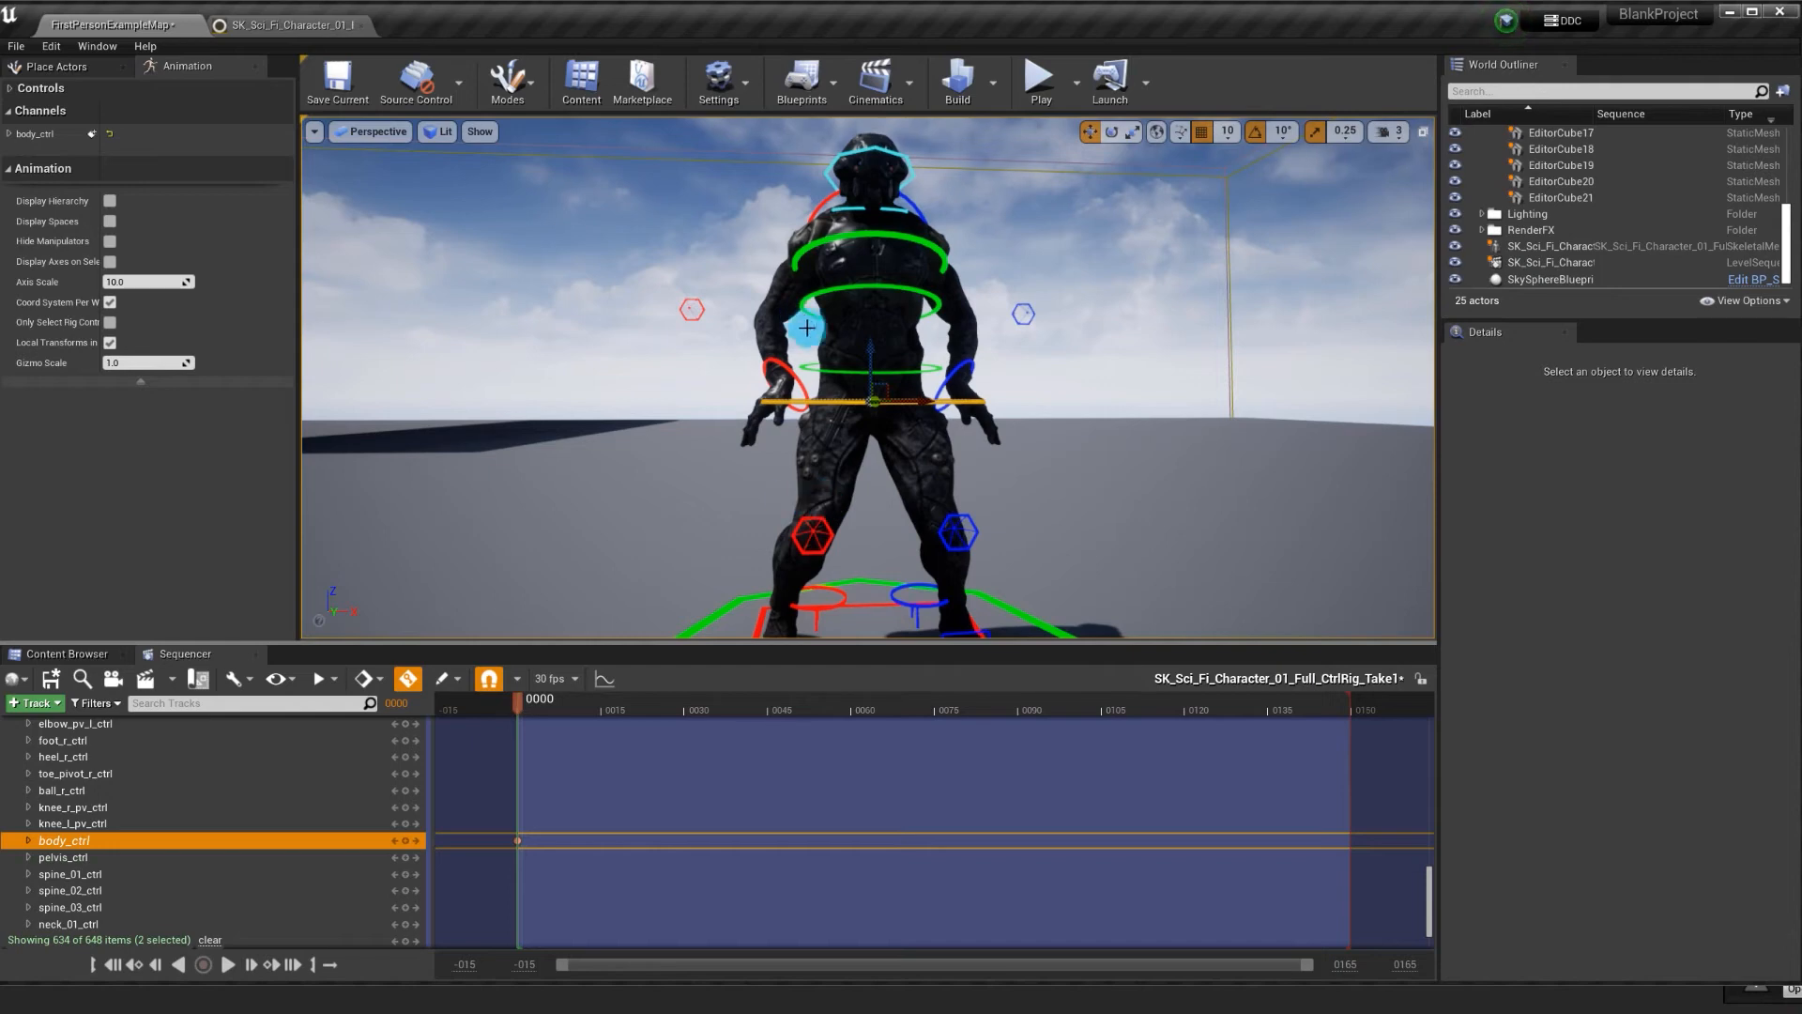
{"action": "key", "text": "e"}
{"action": "left_click_drag", "start_coordinate": [934, 380], "coordinate": [967, 439]}
{"action": "left_click", "coordinate": [405, 841]}
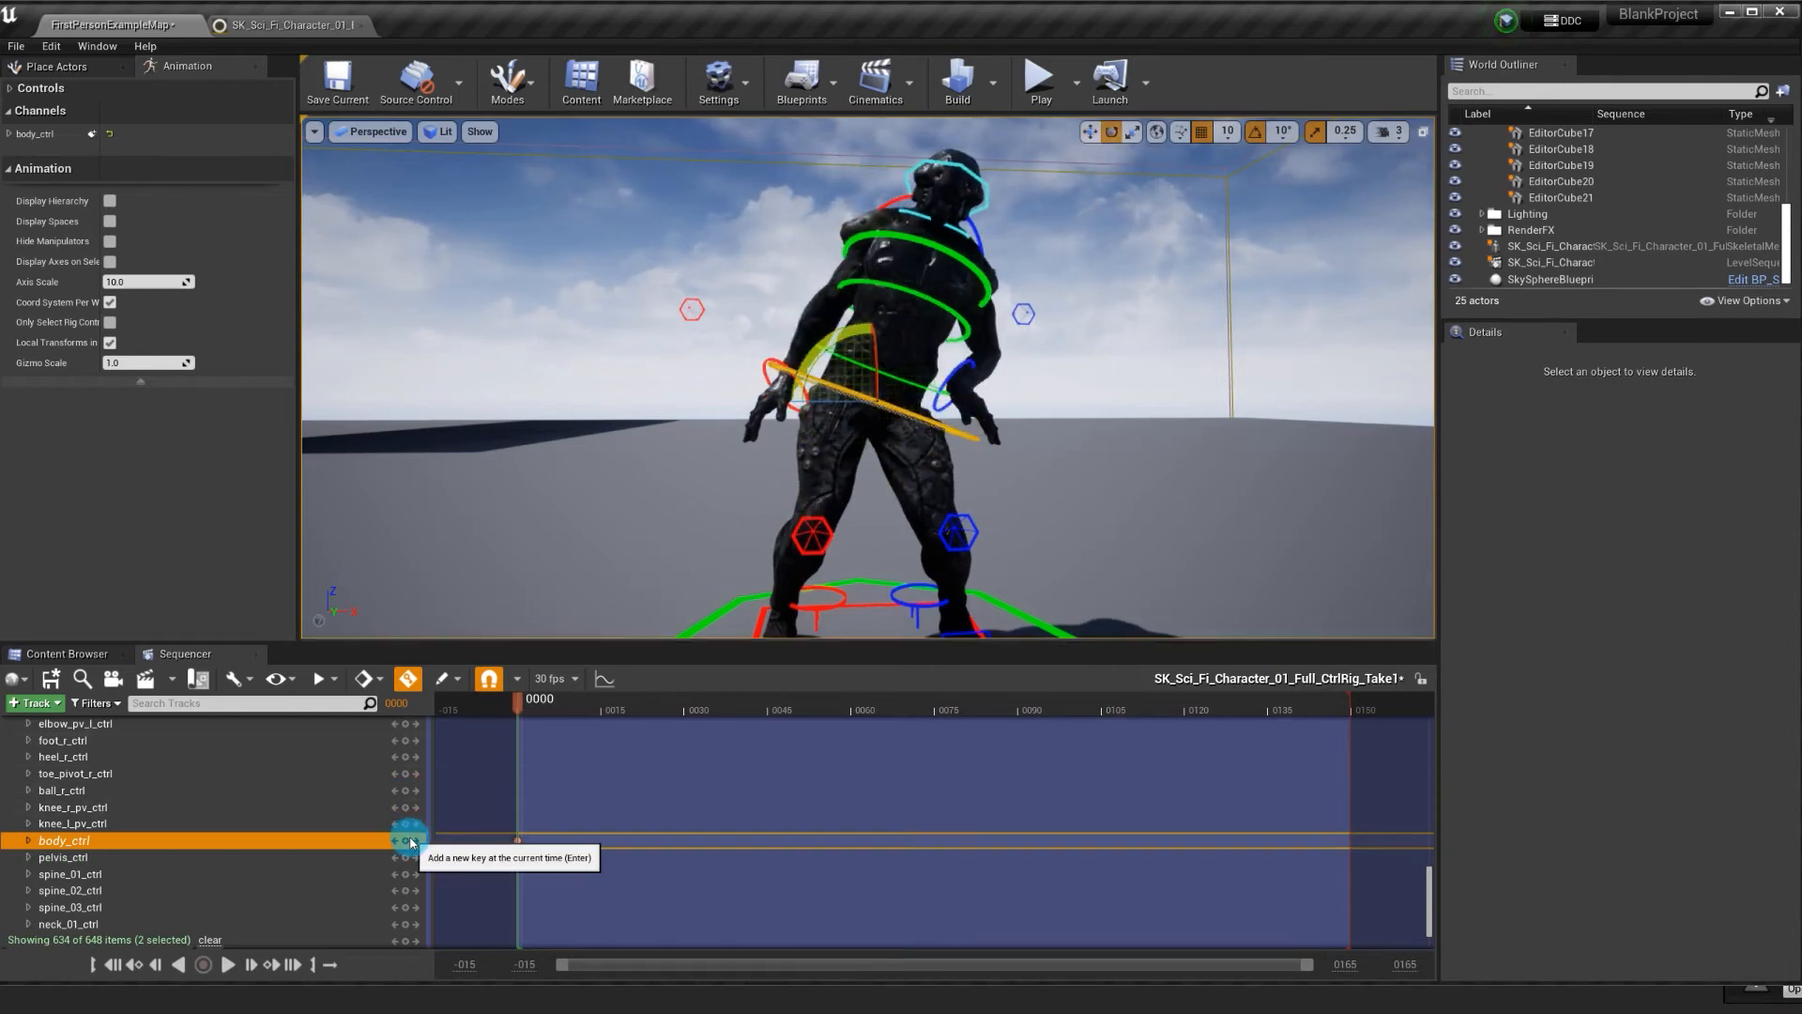
{"action": "left_click_drag", "start_coordinate": [591, 706], "coordinate": [603, 732]}
{"action": "left_click_drag", "start_coordinate": [827, 346], "coordinate": [765, 418]}
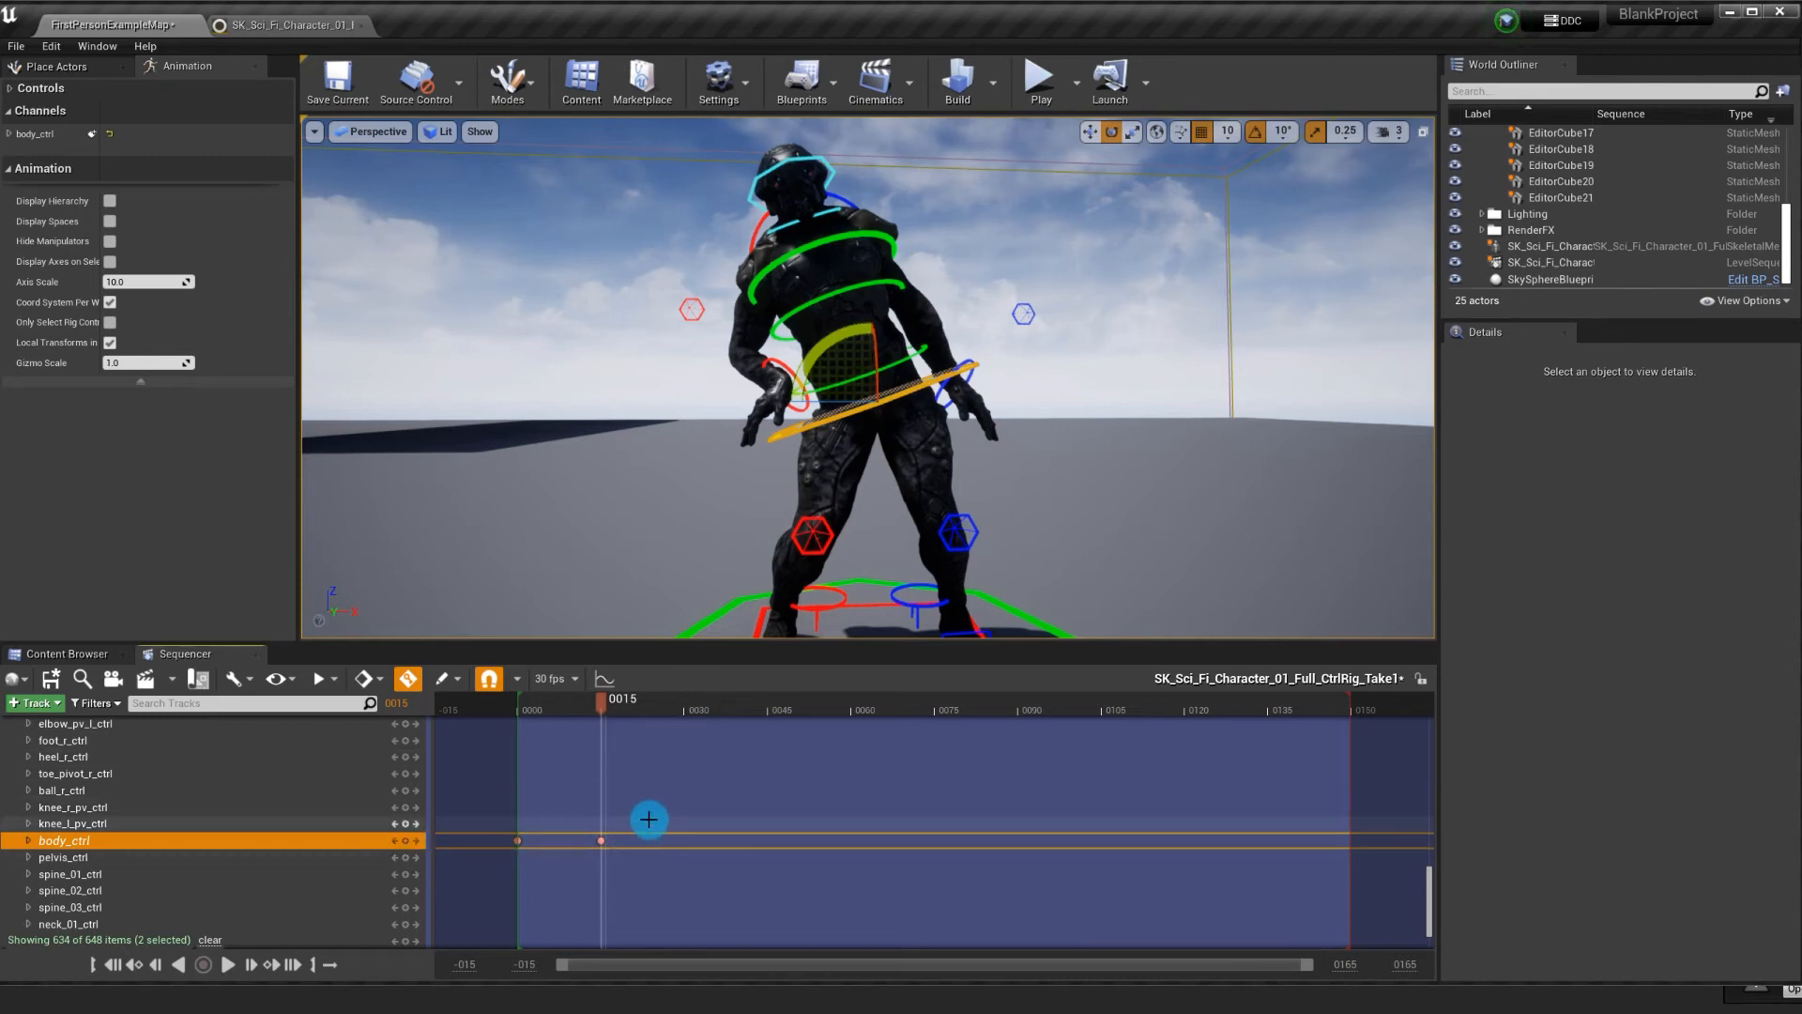
Copy the two body_ctrl keys and paste them at frames 30, 60, 90 and 120 to repeat the sway
{"action": "left_click_drag", "start_coordinate": [648, 819], "coordinate": [501, 856]}
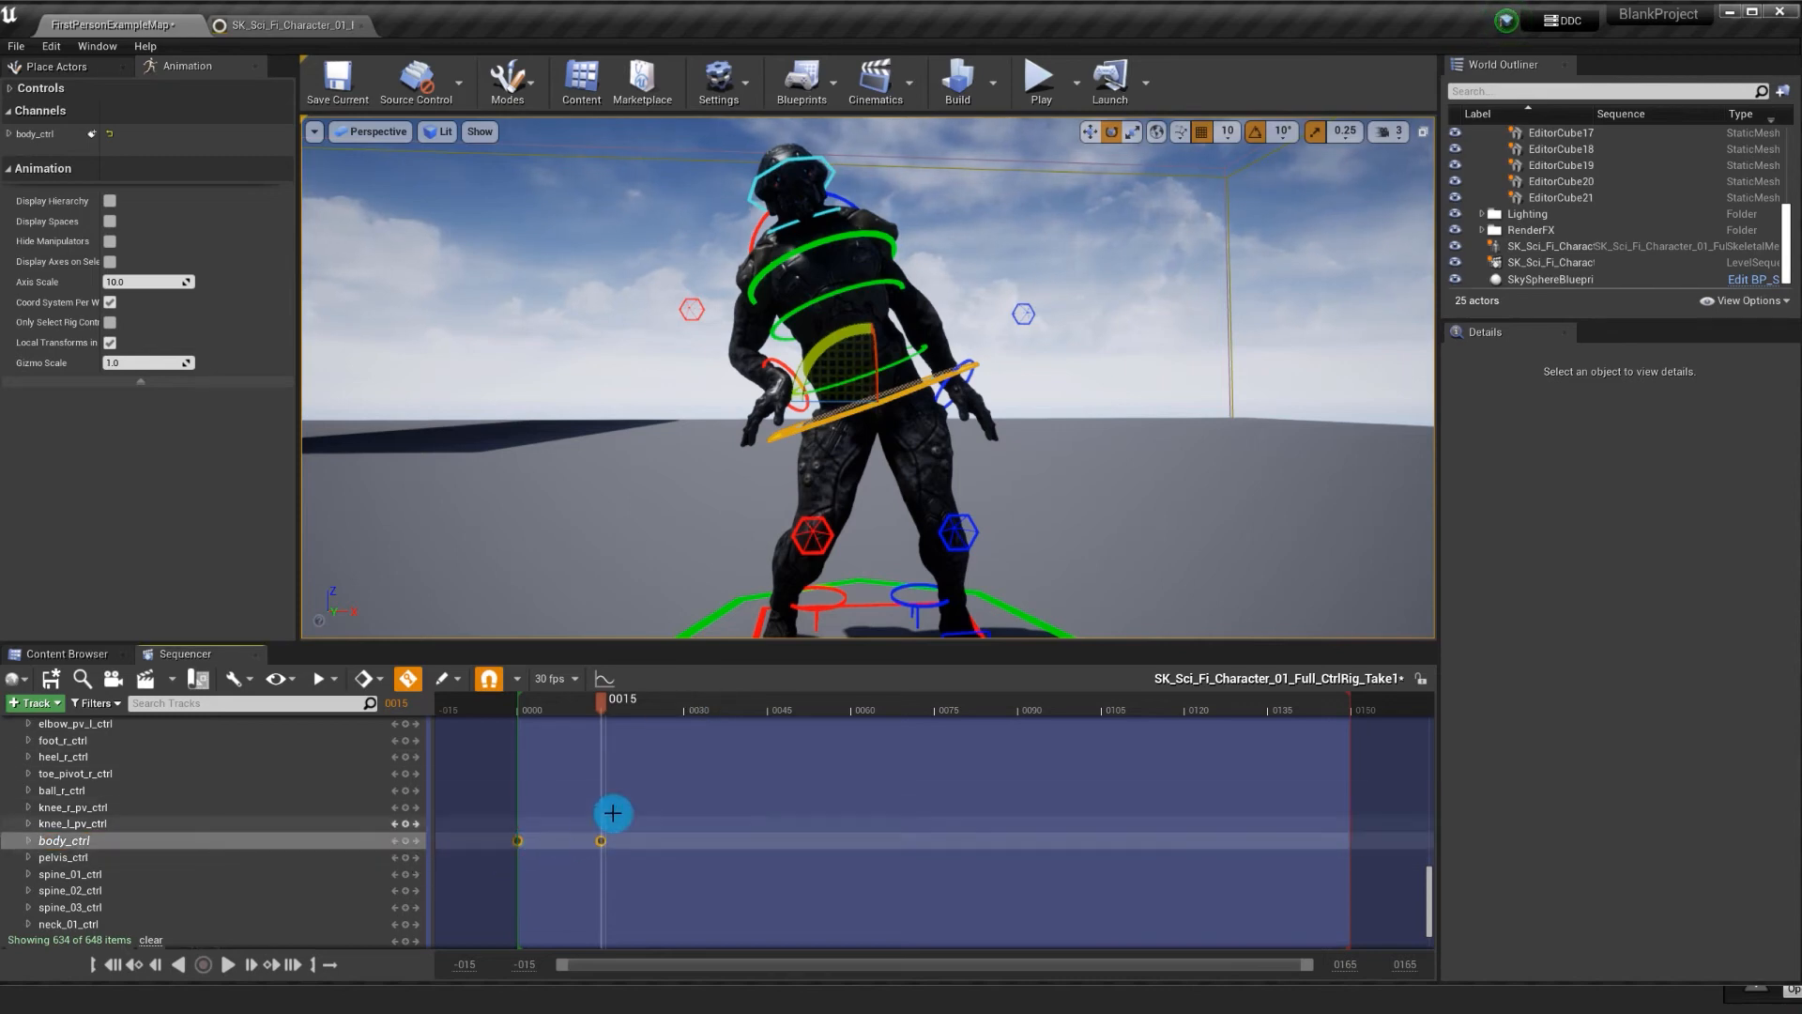
{"action": "left_click_drag", "start_coordinate": [667, 708], "coordinate": [848, 708]}
{"action": "key", "text": "ctrl+v"}
{"action": "key", "text": "ctrl+v"}
{"action": "left_click", "coordinate": [1010, 704]}
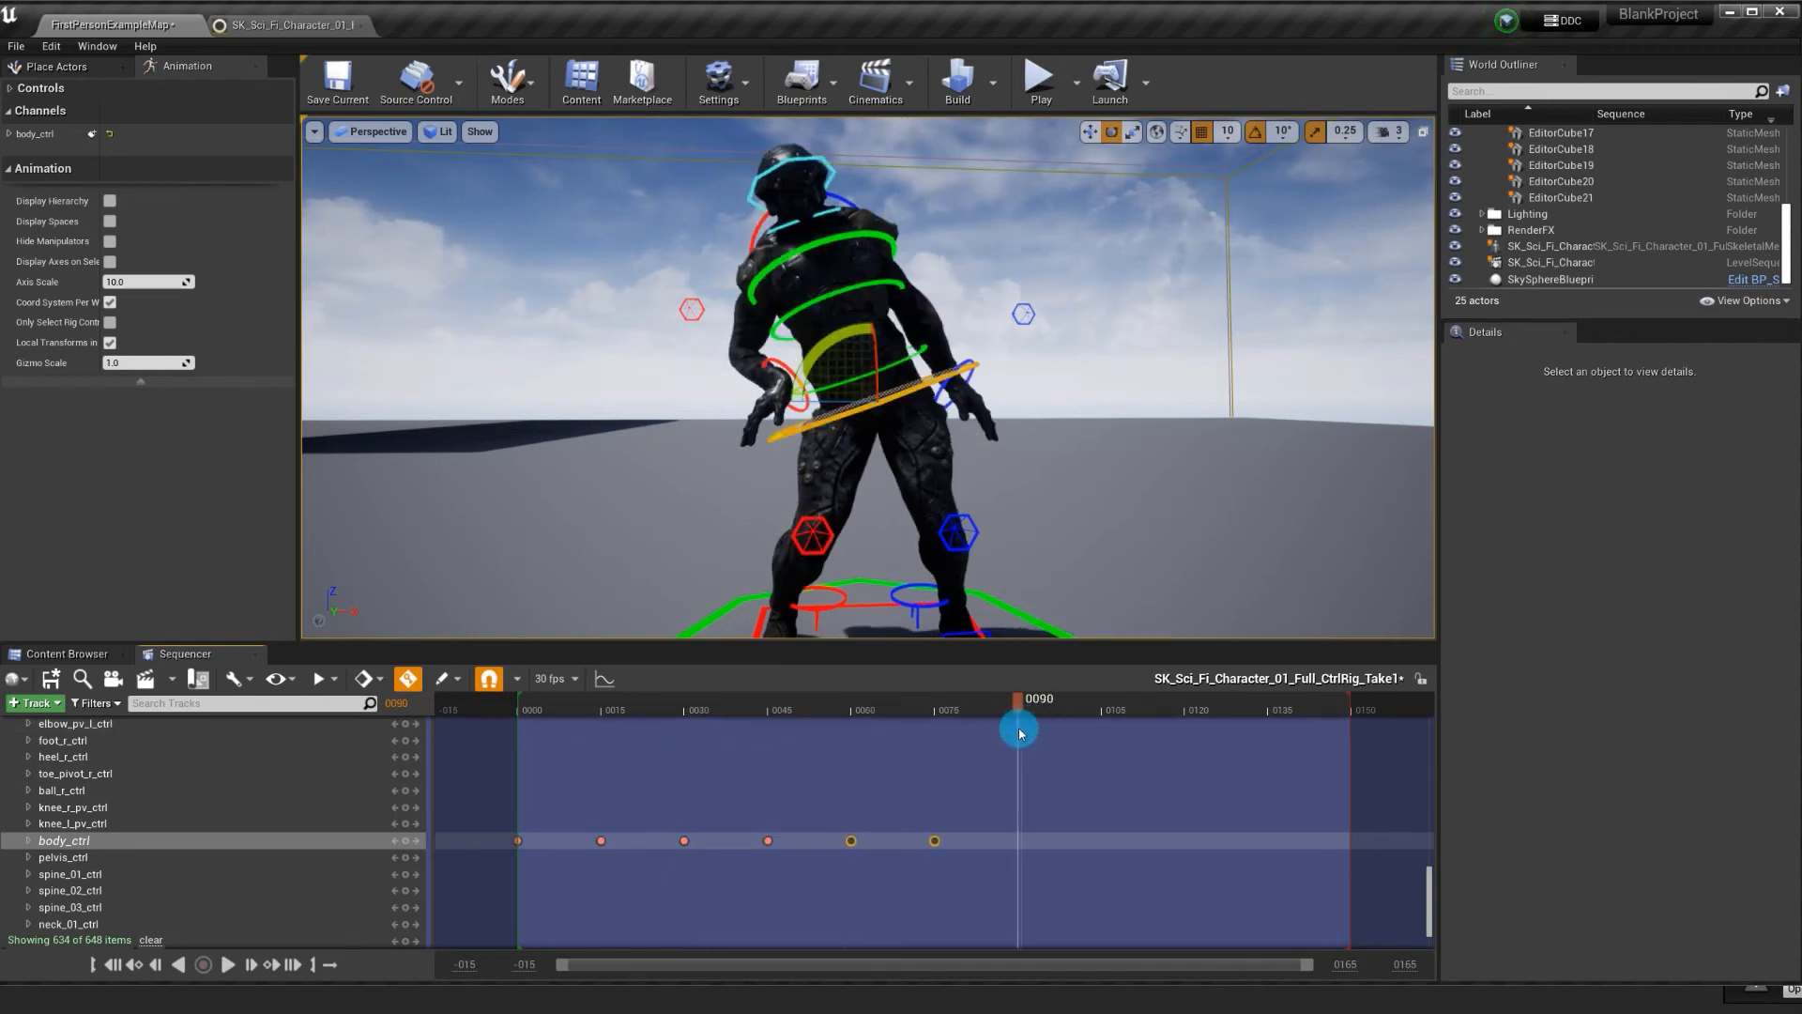
{"action": "key", "text": "ctrl+v"}
{"action": "left_click", "coordinate": [1180, 730]}
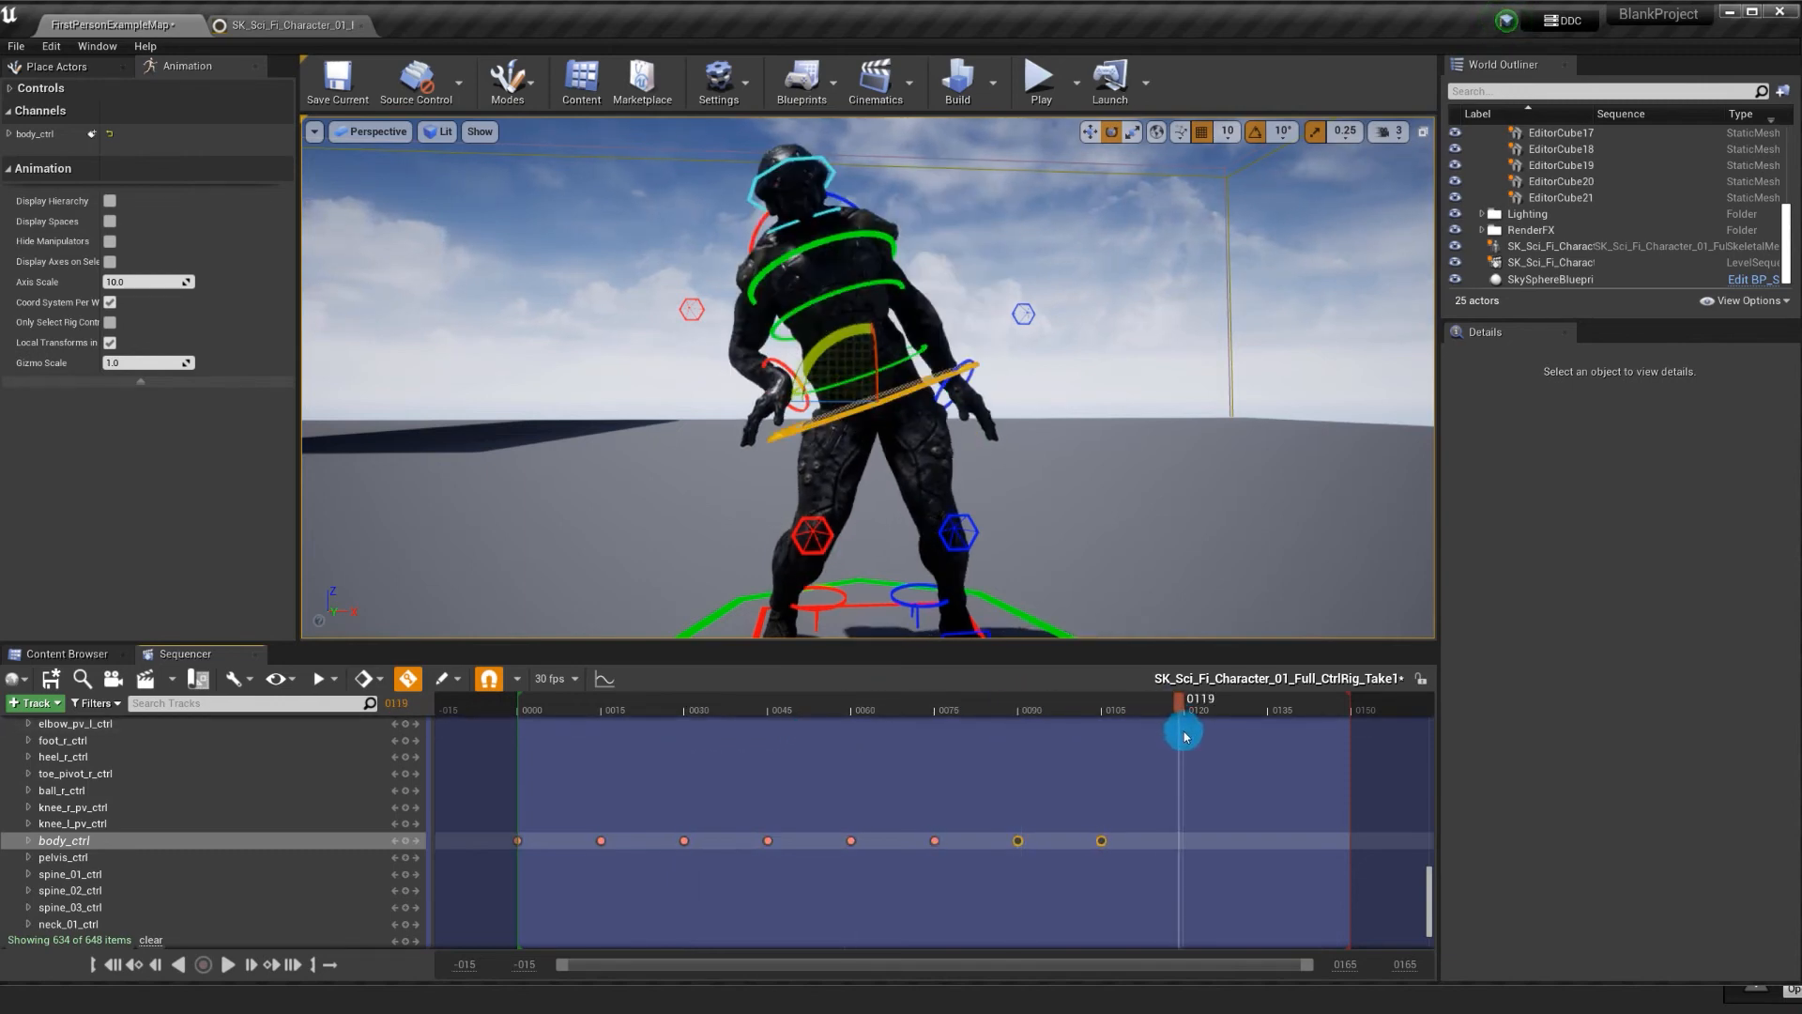
{"action": "left_click", "coordinate": [1188, 732]}
{"action": "key", "text": "ctrl+v"}
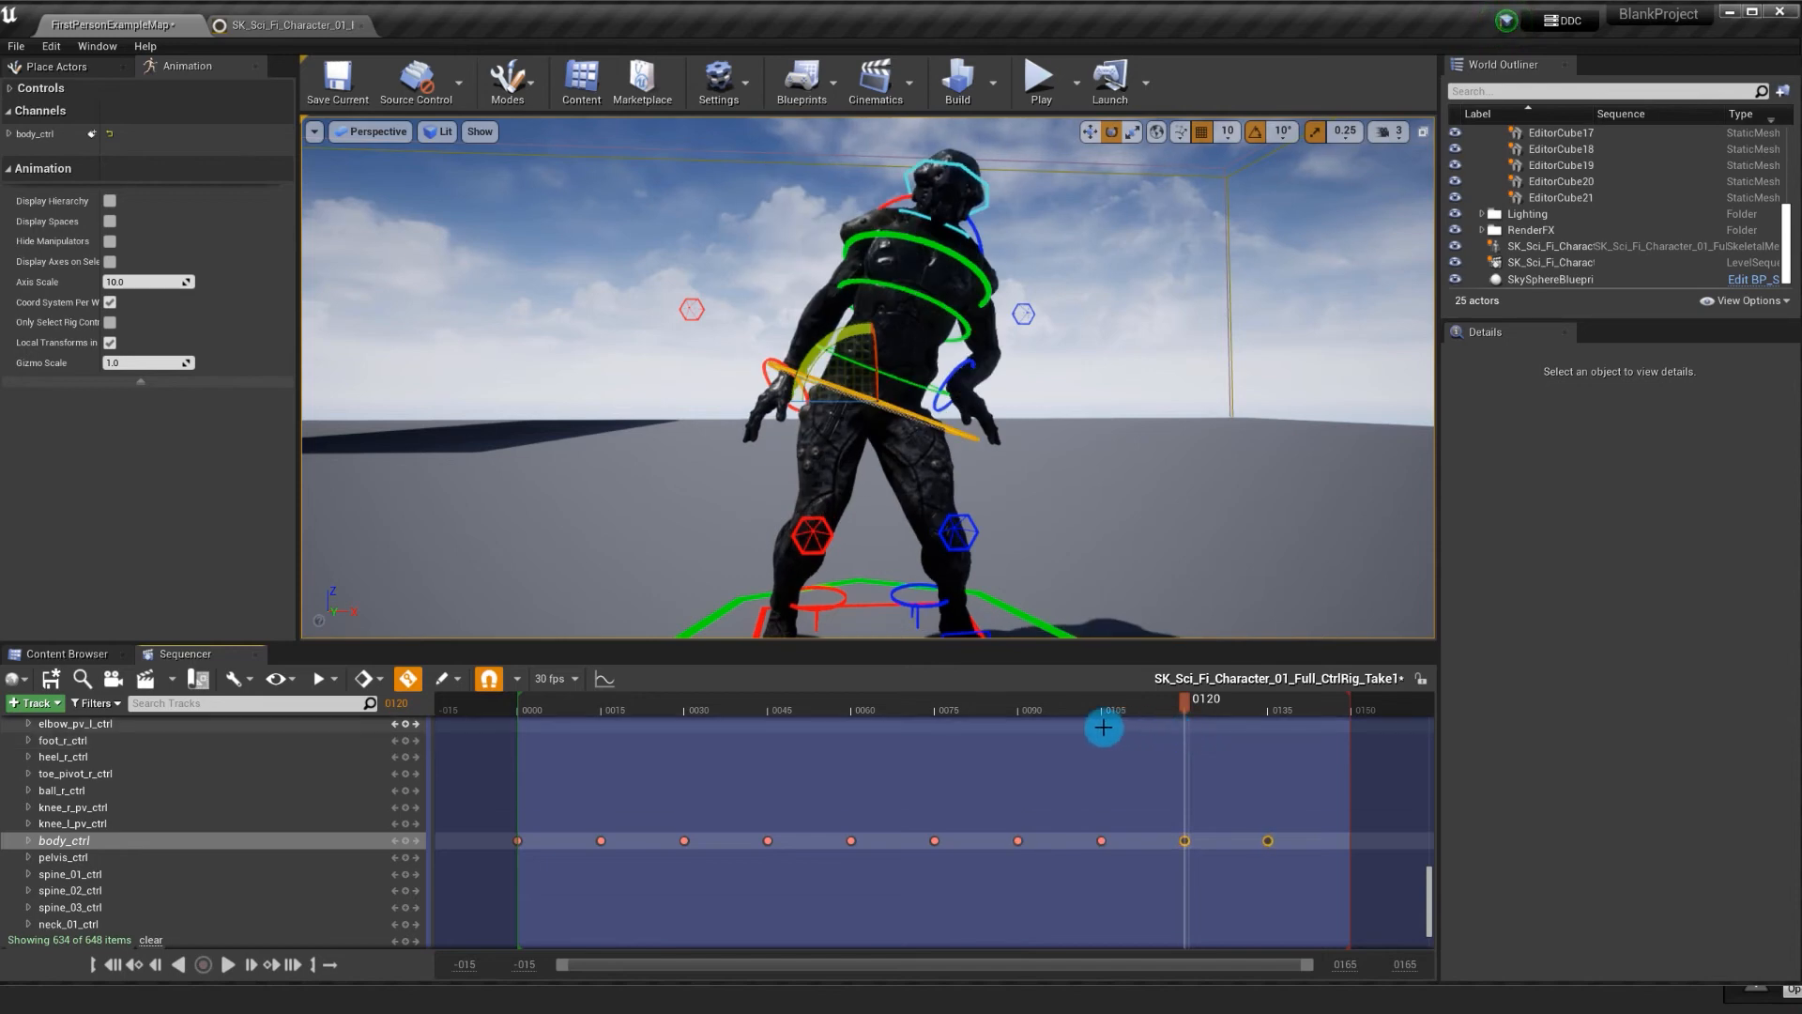
Counter-rotate spine_01_ctrl to straighten the torso, by 20 degrees at frame 0 and 40 degrees at frame 15, keying both
{"action": "left_click", "coordinate": [526, 709]}
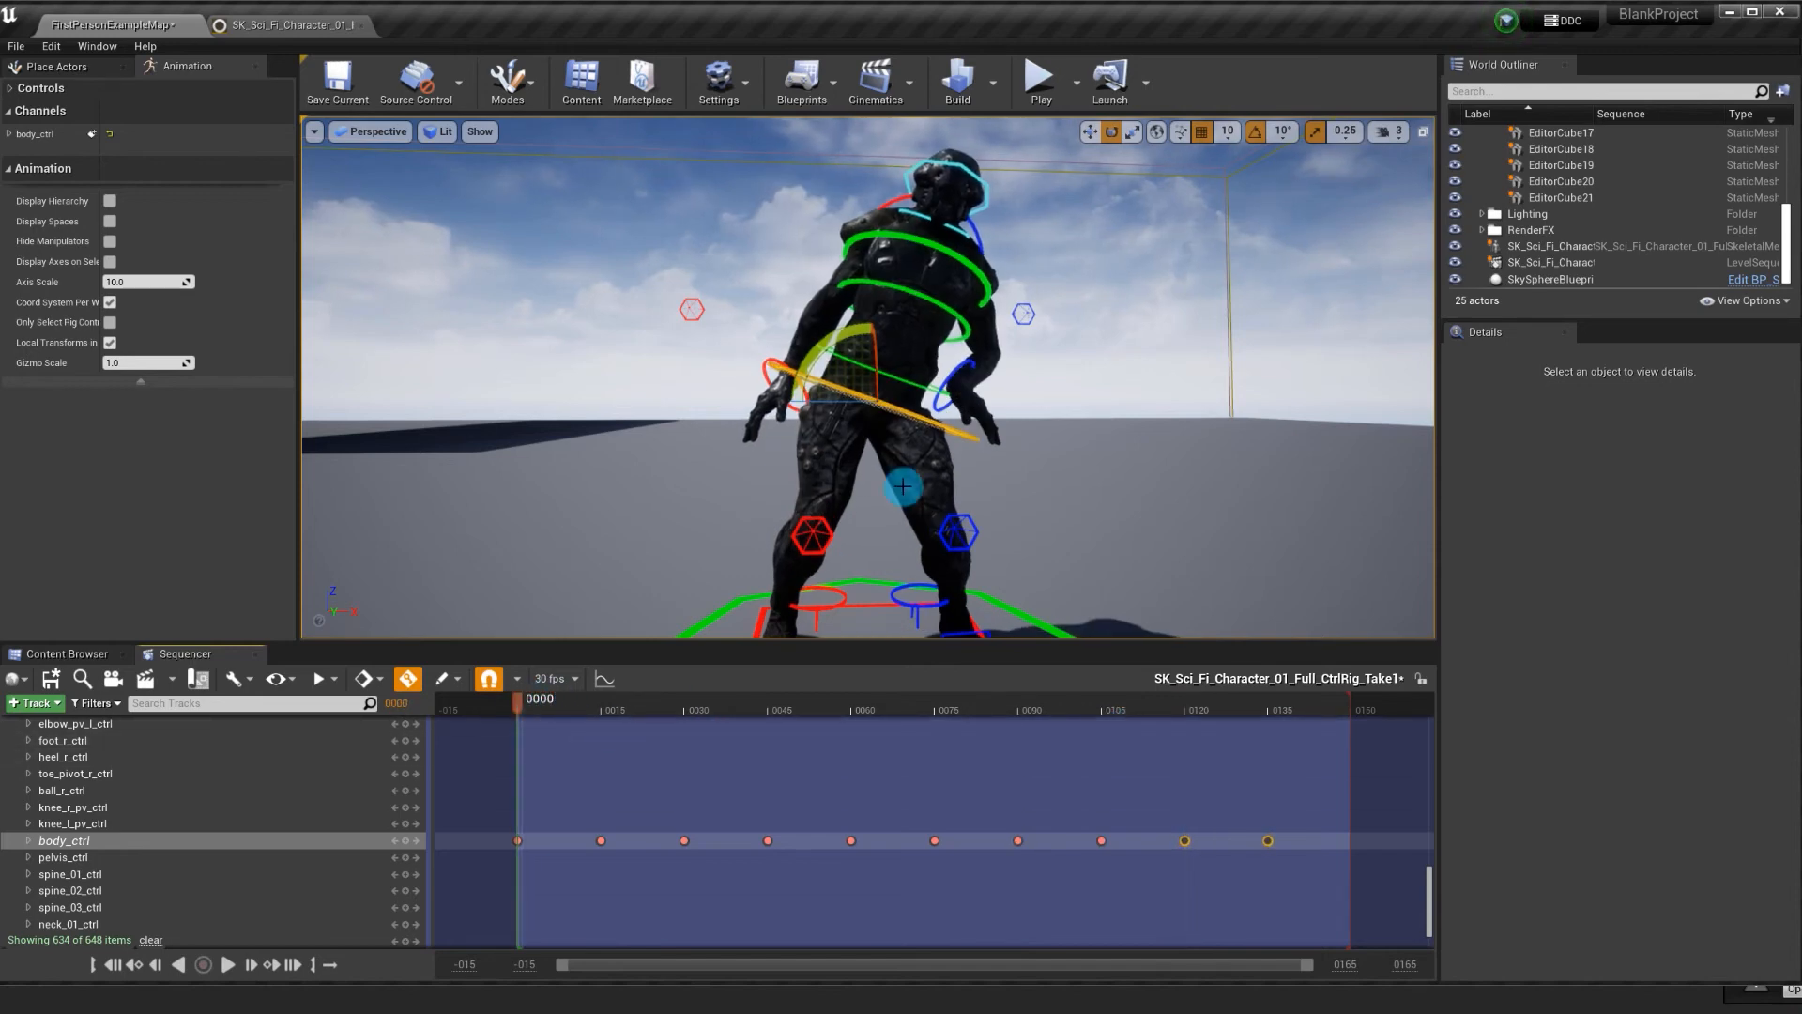
{"action": "left_click", "coordinate": [936, 386]}
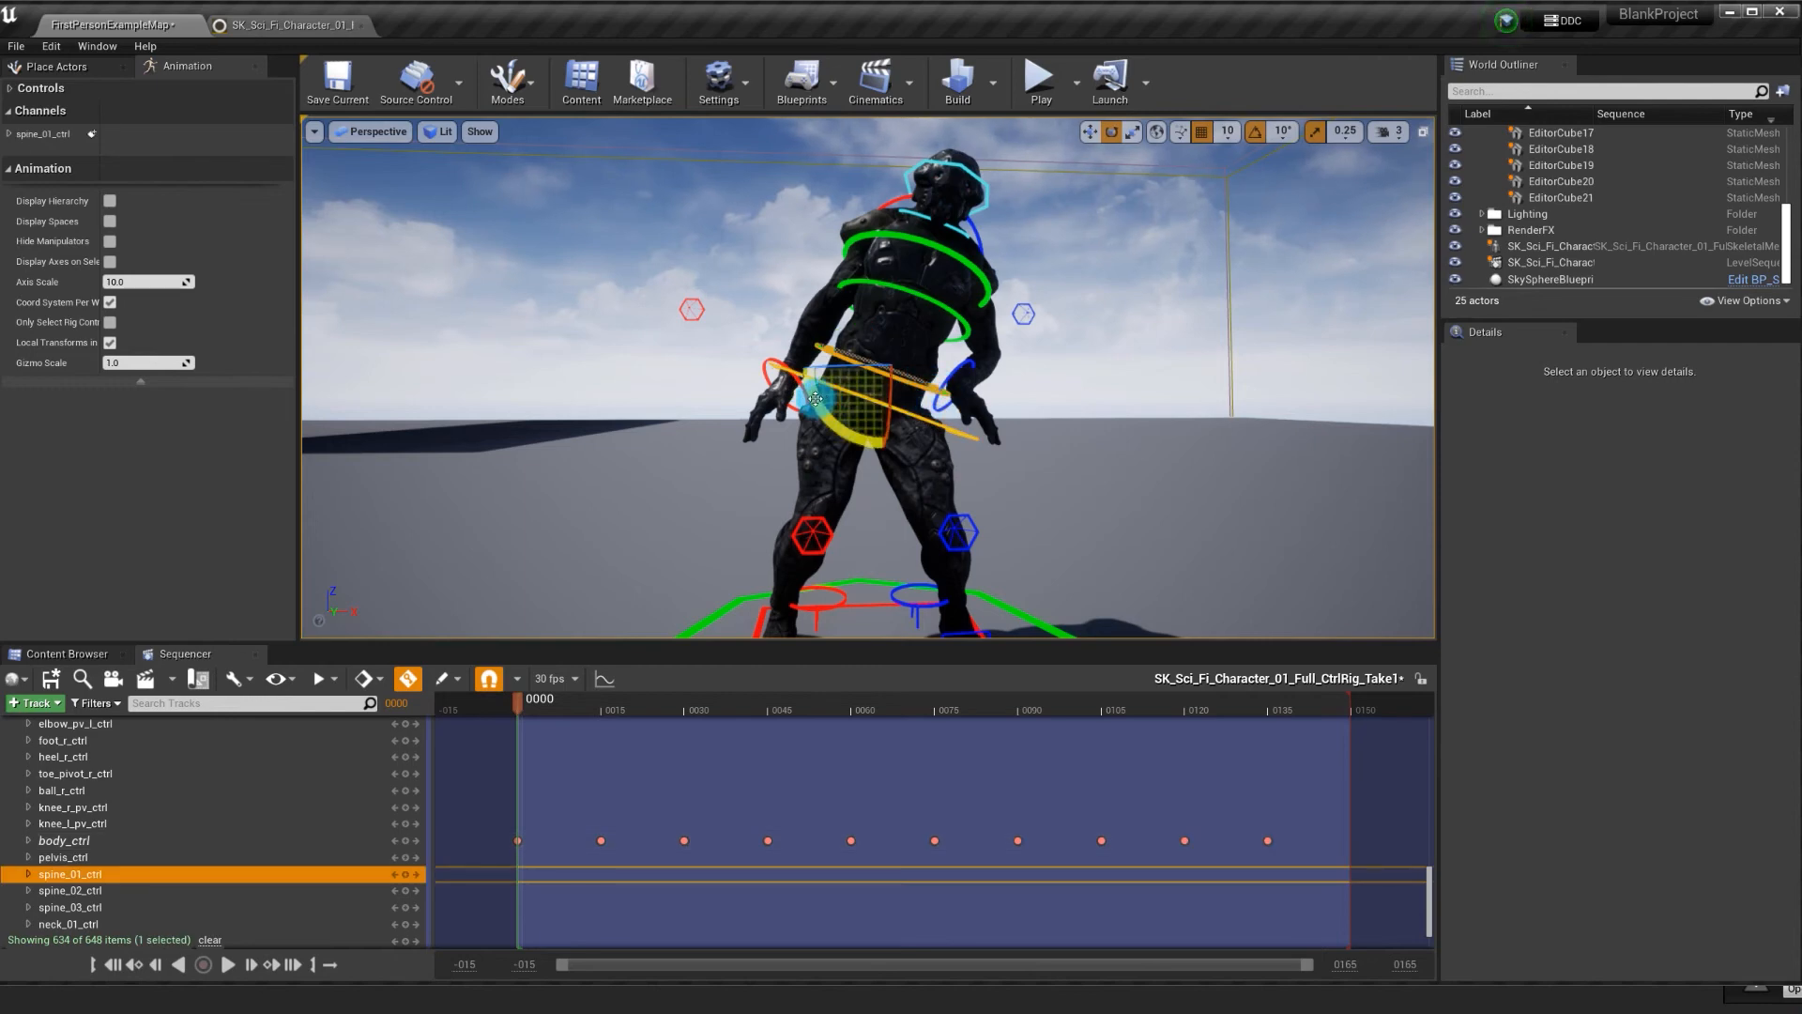
{"action": "left_click_drag", "start_coordinate": [815, 398], "coordinate": [851, 429]}
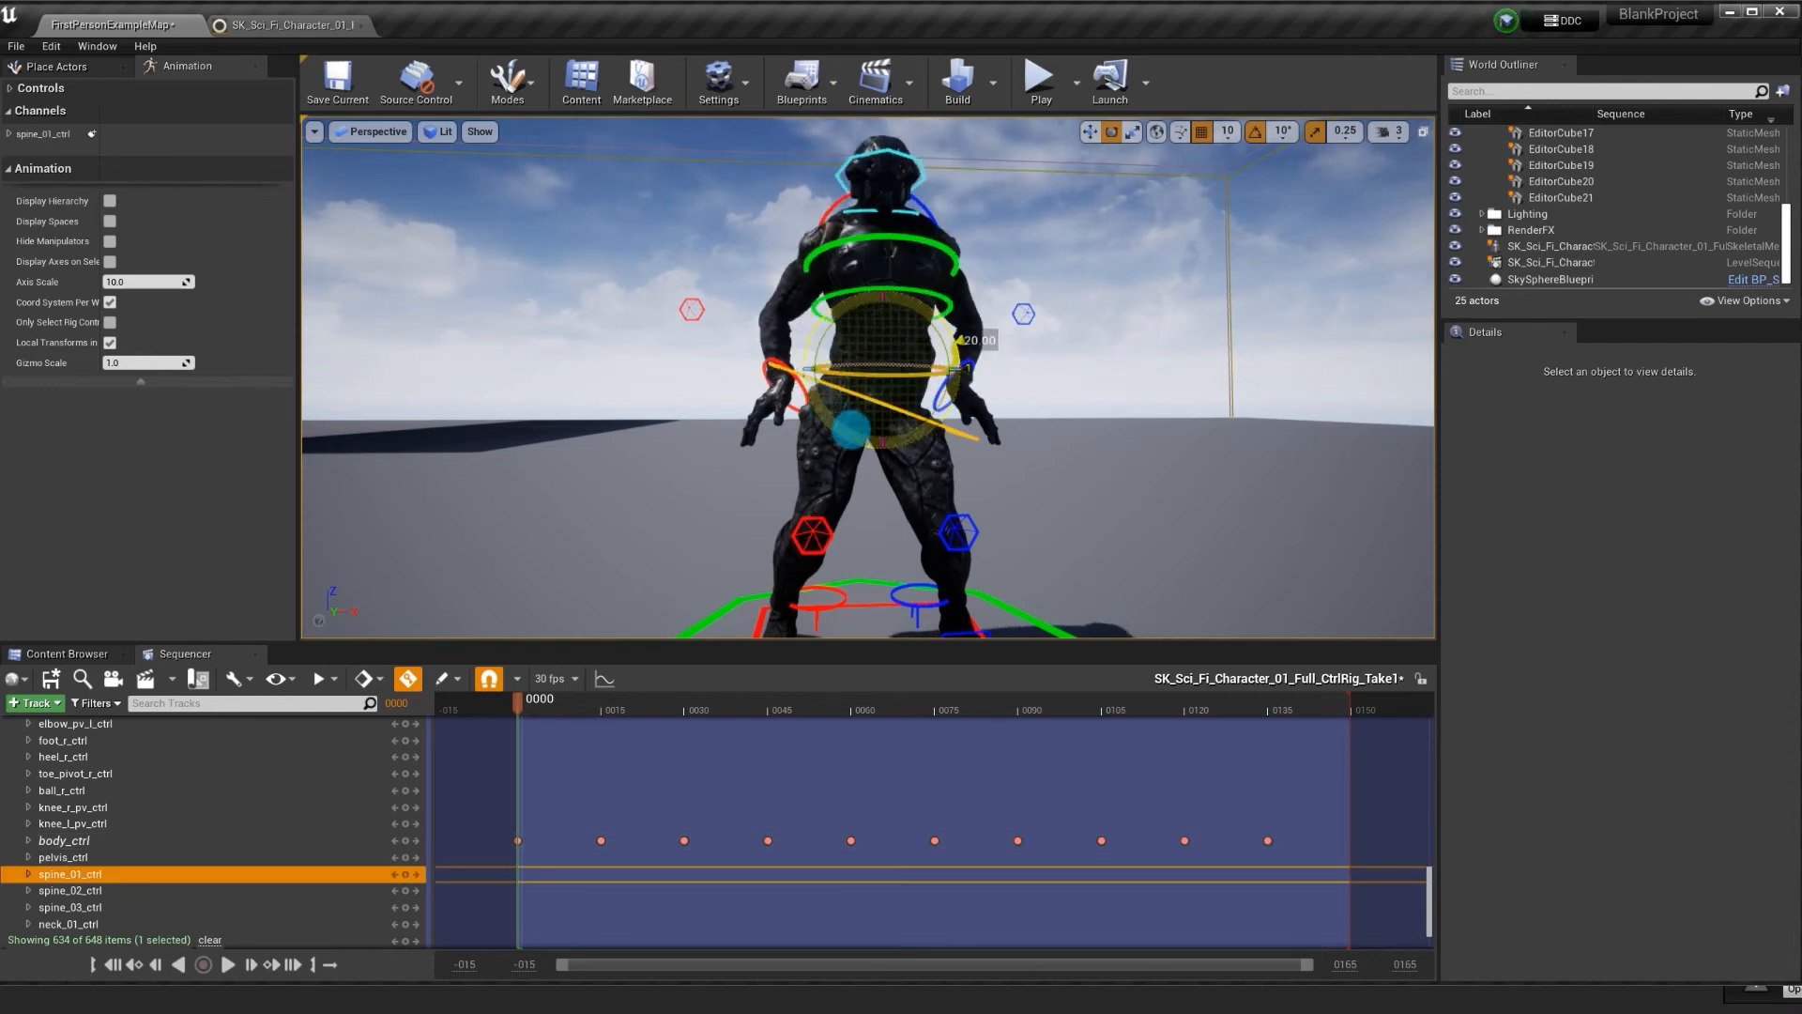
{"action": "left_click", "coordinate": [406, 874]}
{"action": "left_click", "coordinate": [602, 711]}
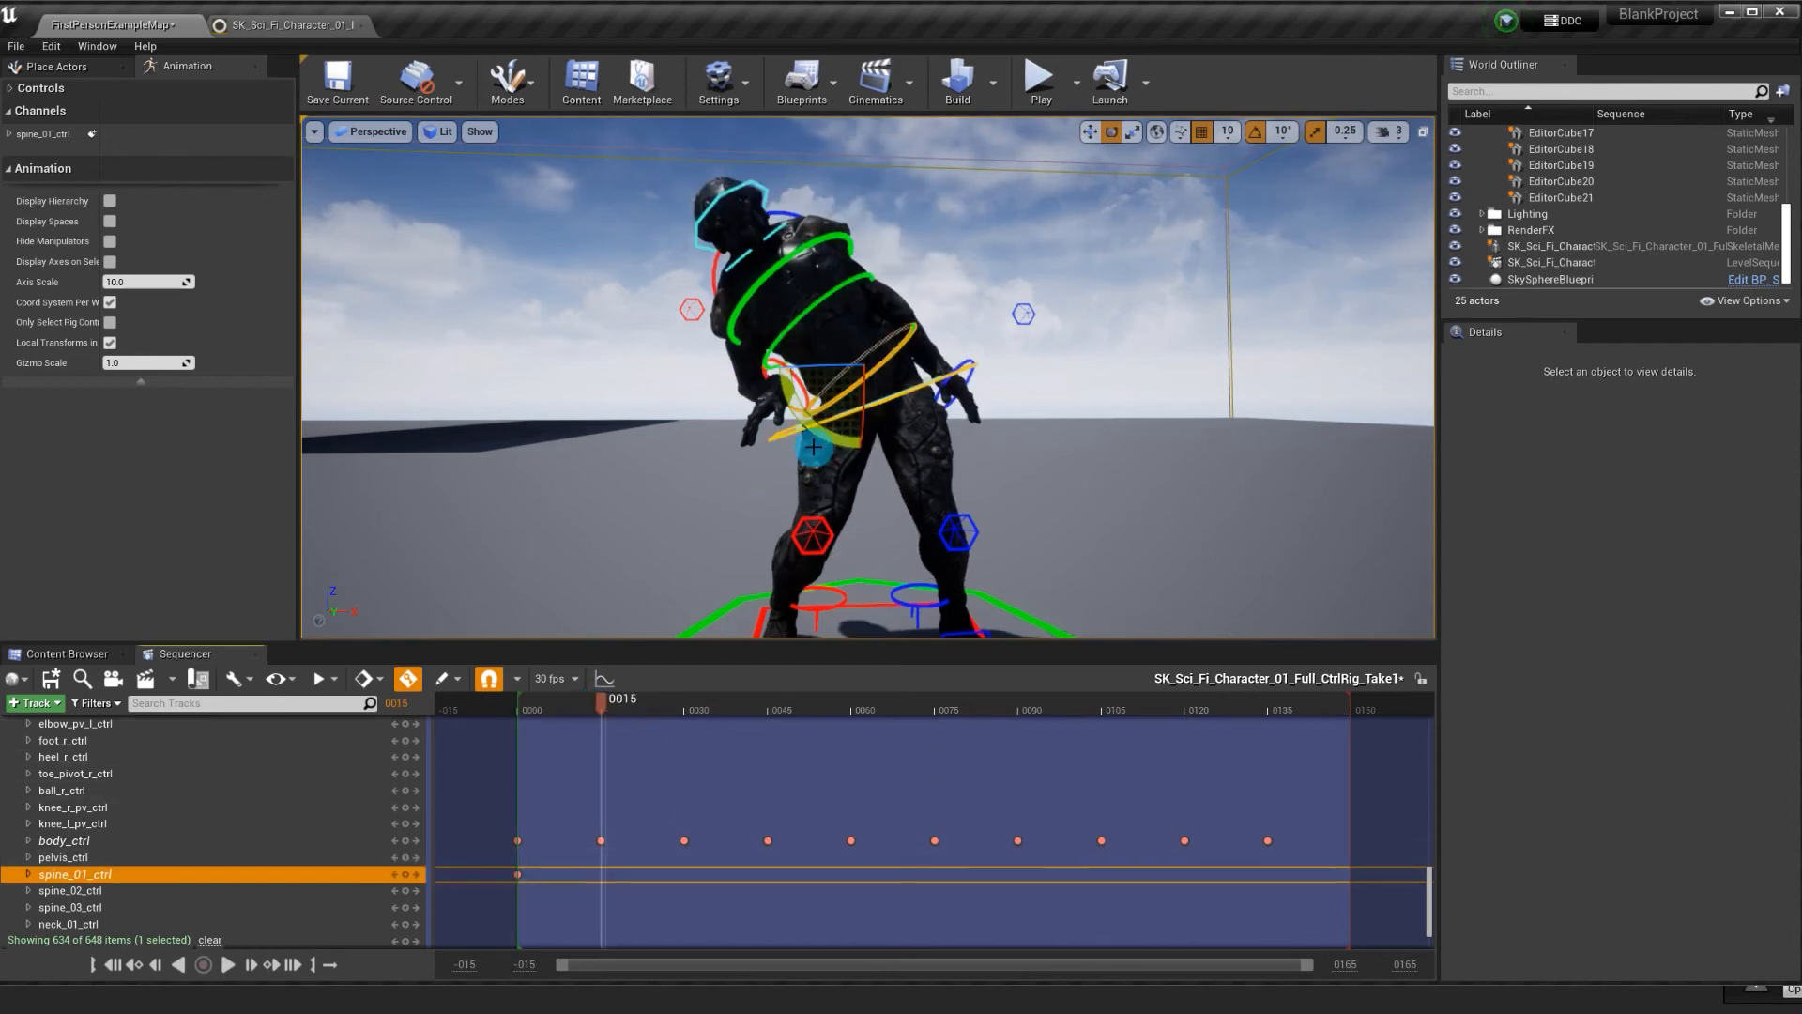
{"action": "left_click_drag", "start_coordinate": [828, 450], "coordinate": [741, 377]}
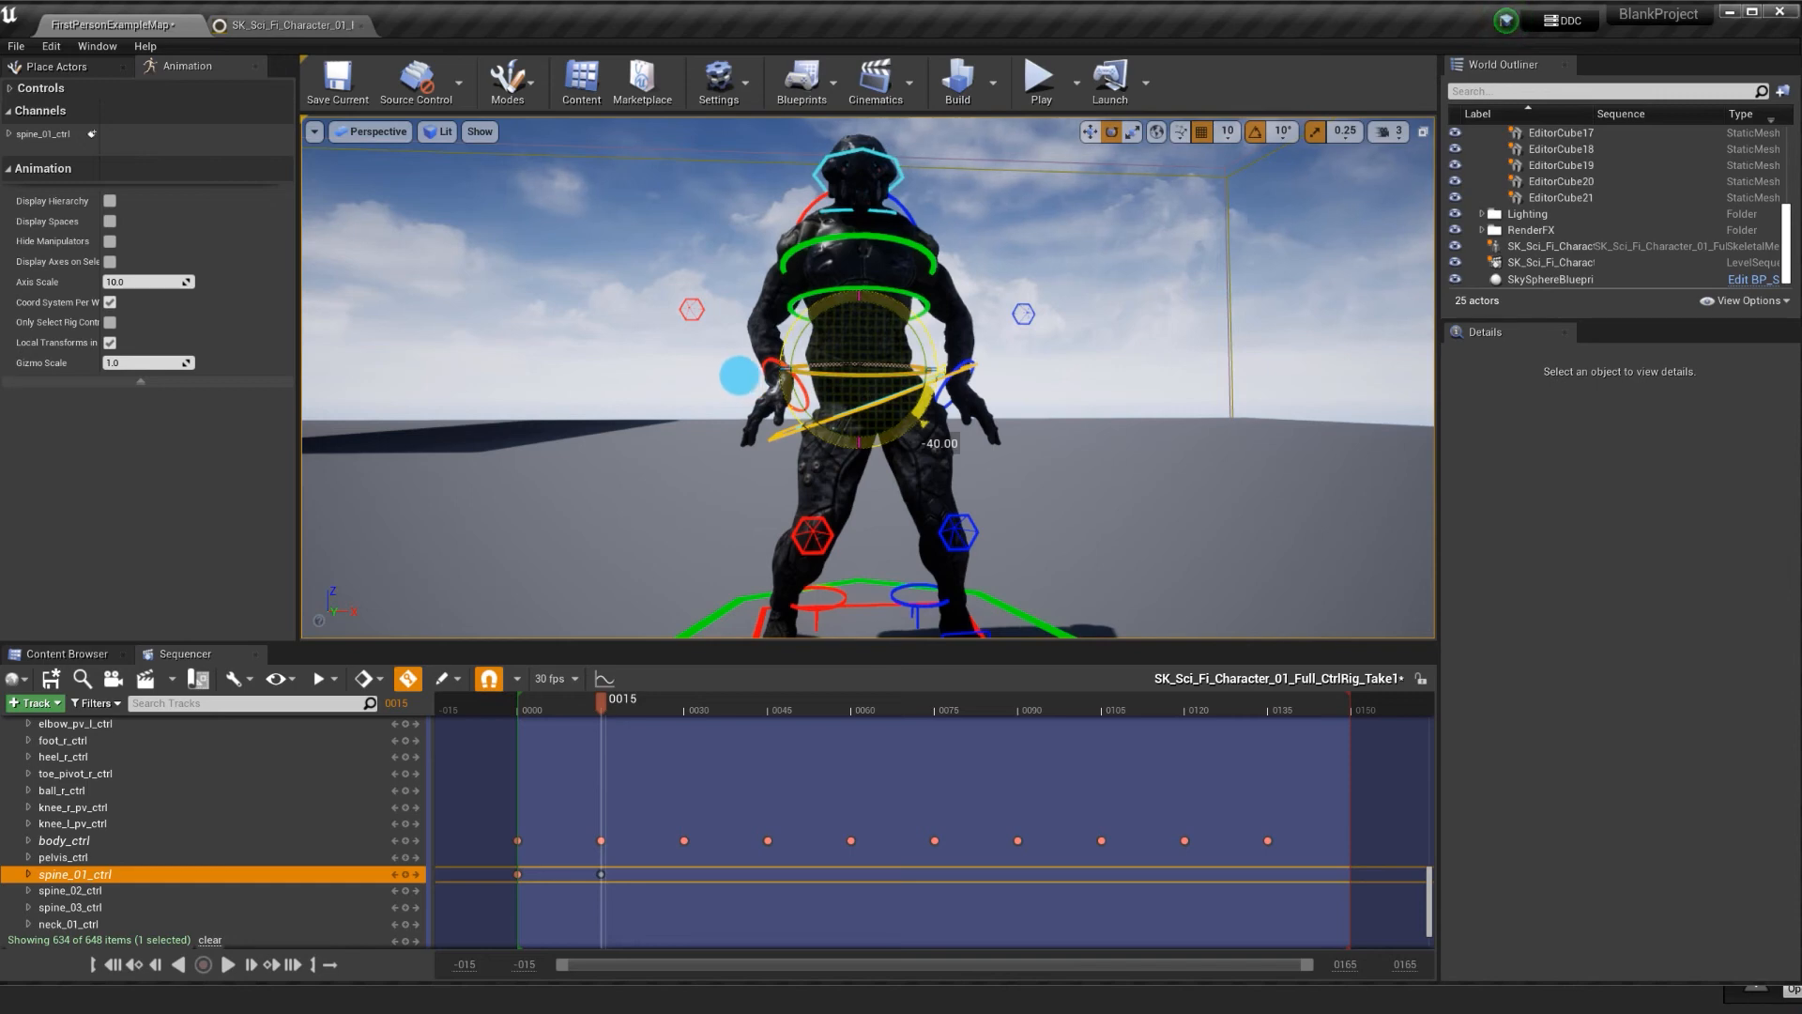
{"action": "left_click", "coordinate": [406, 876]}
Copy the two spine_01_ctrl keys and paste them at frames 30 and 60
{"action": "left_click_drag", "start_coordinate": [614, 905], "coordinate": [505, 858]}
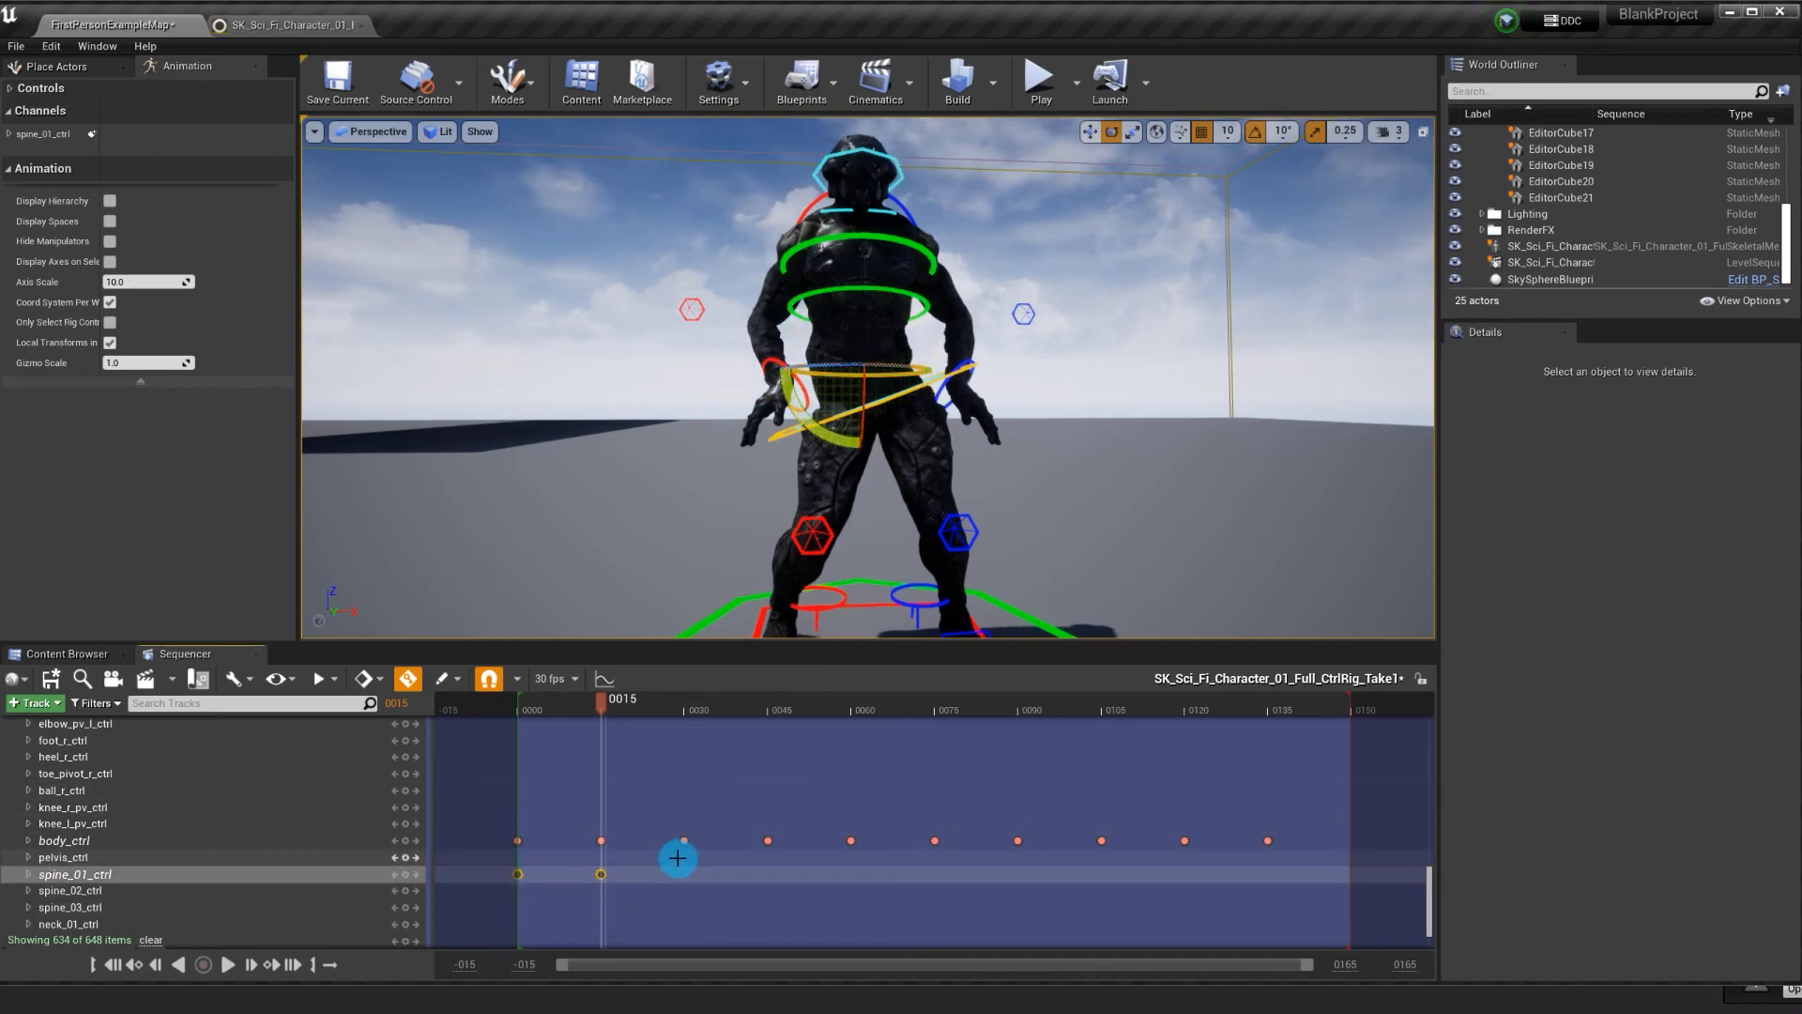
{"action": "left_click", "coordinate": [685, 710]}
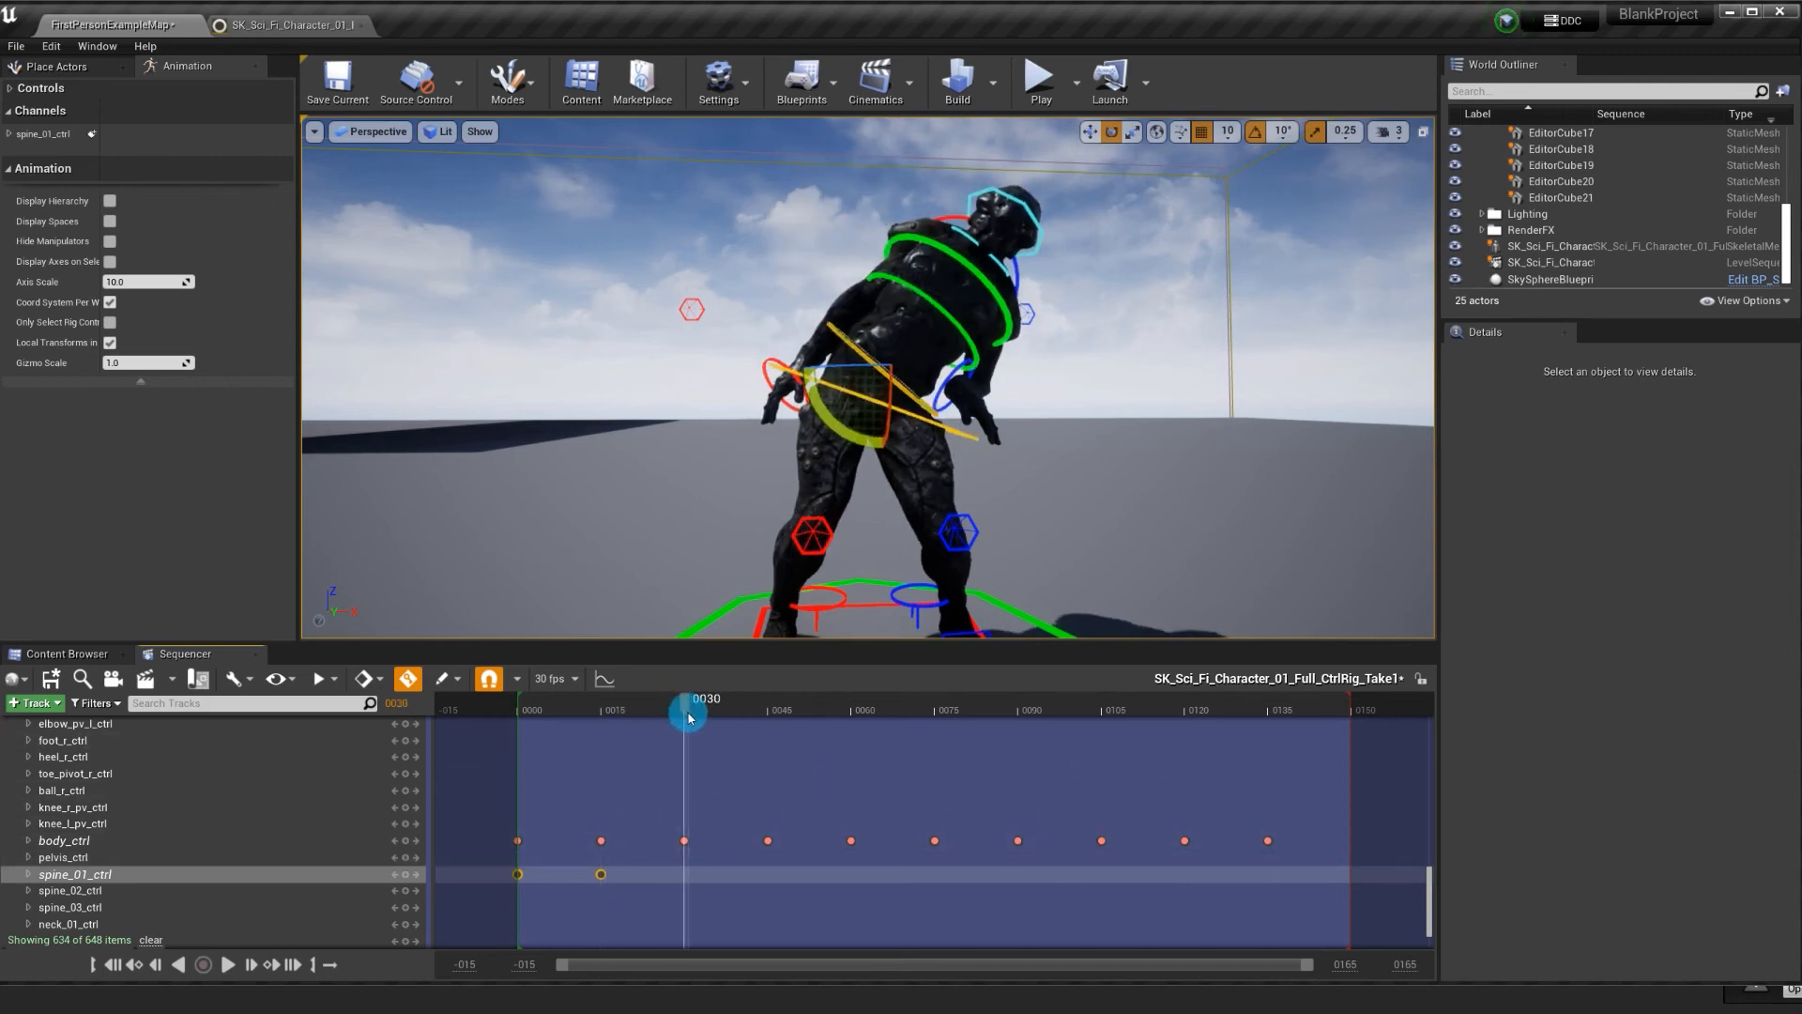
{"action": "key", "text": "ctrl+v"}
{"action": "left_click", "coordinate": [851, 704]}
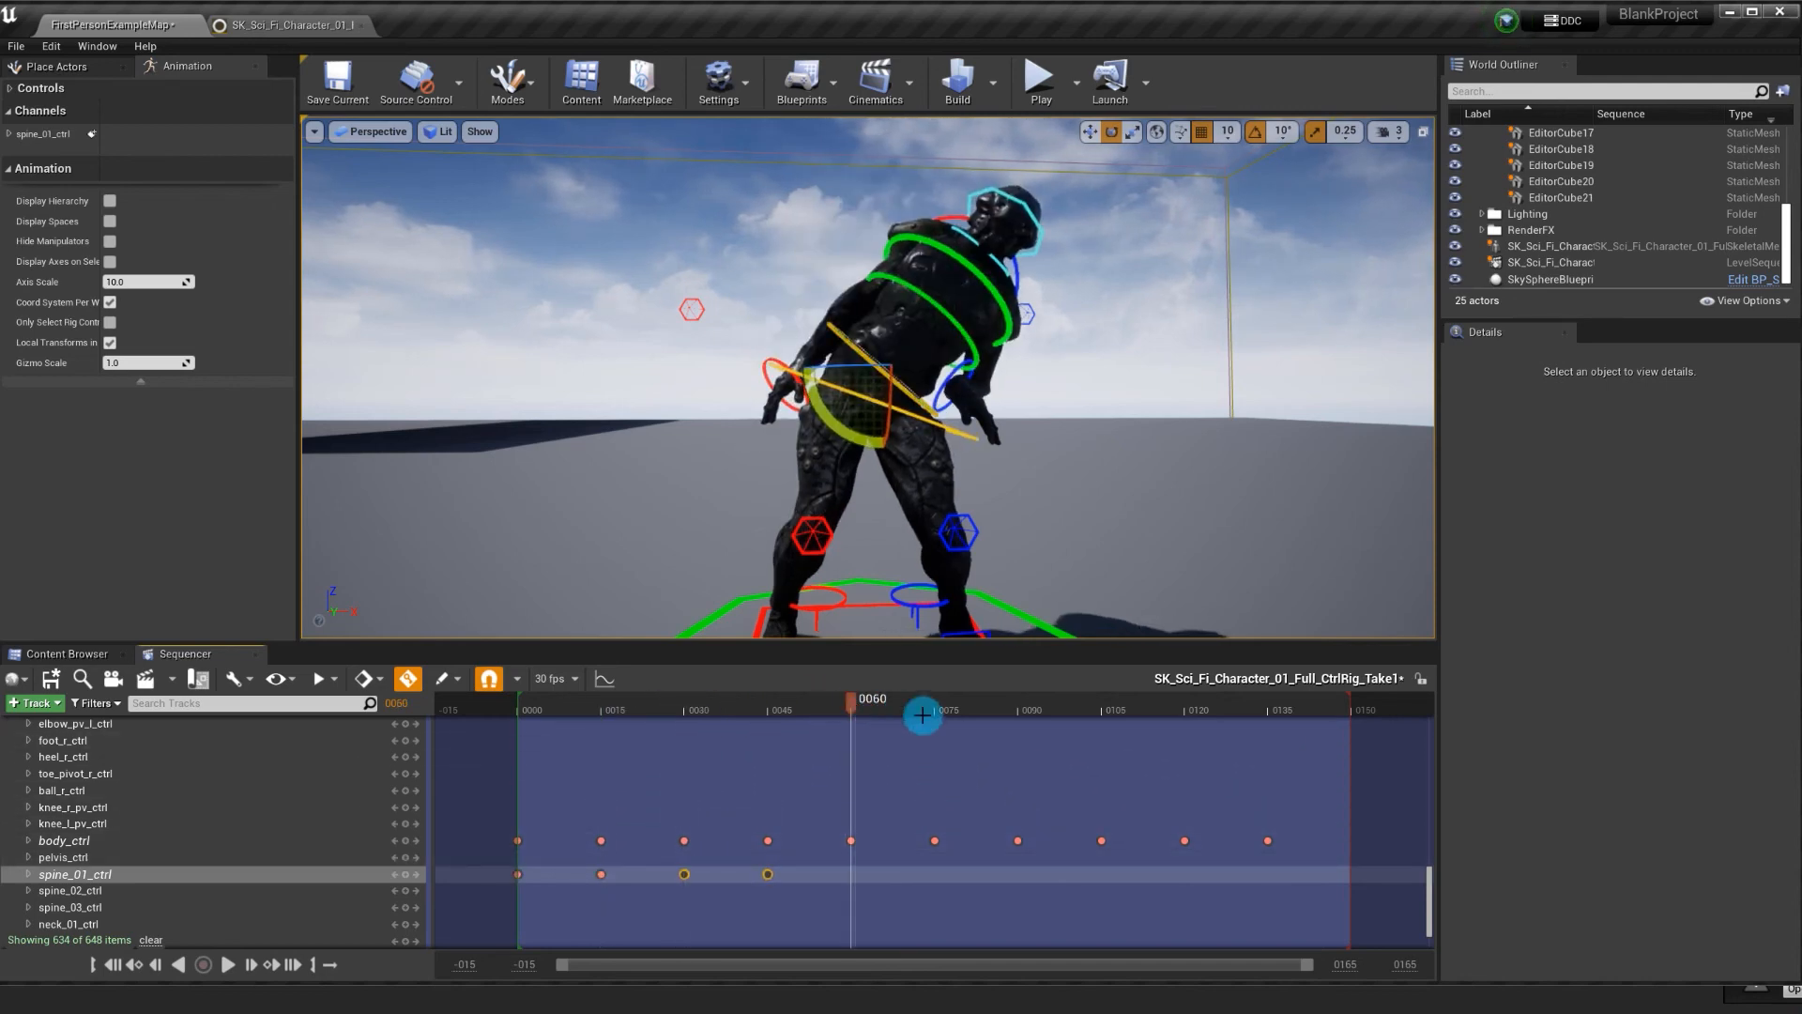
{"action": "key", "text": "ctrl+v"}
Continue the spine_01_ctrl key pattern at frames 90 and 120, and play the sequence from frame 0
{"action": "left_click_drag", "start_coordinate": [994, 704], "coordinate": [1034, 718]}
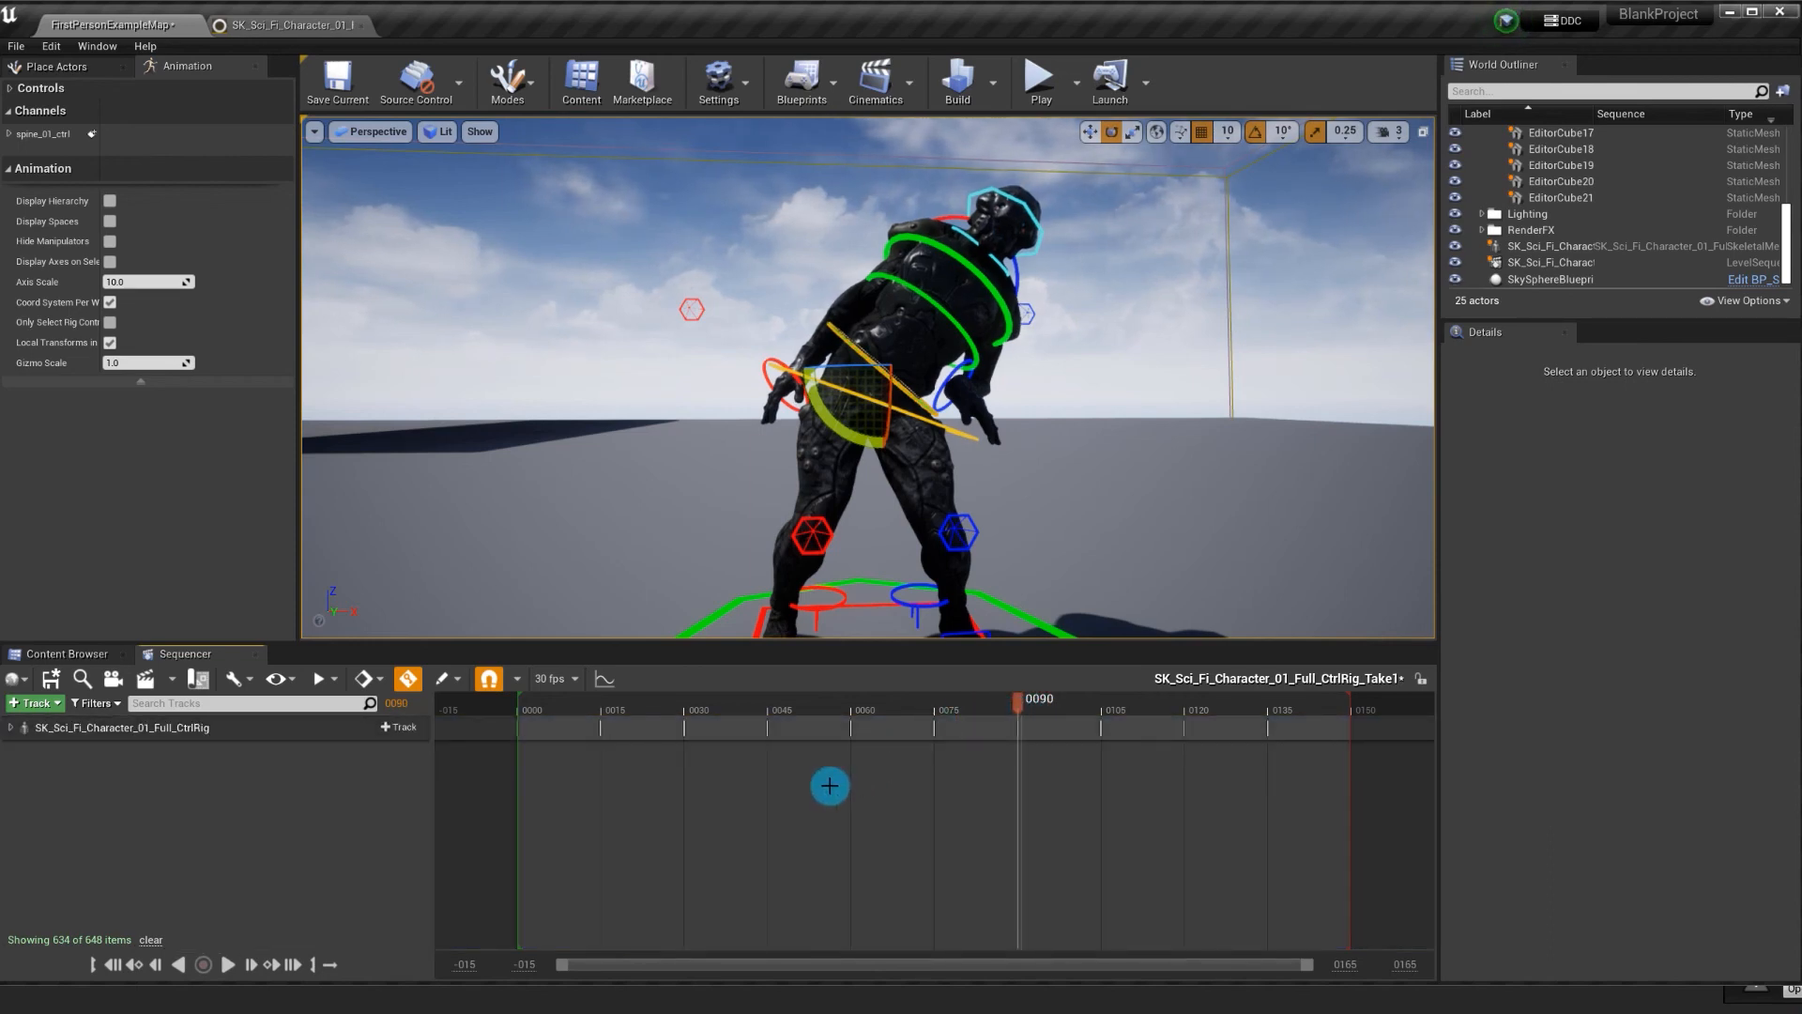
{"action": "left_click", "coordinate": [11, 728]}
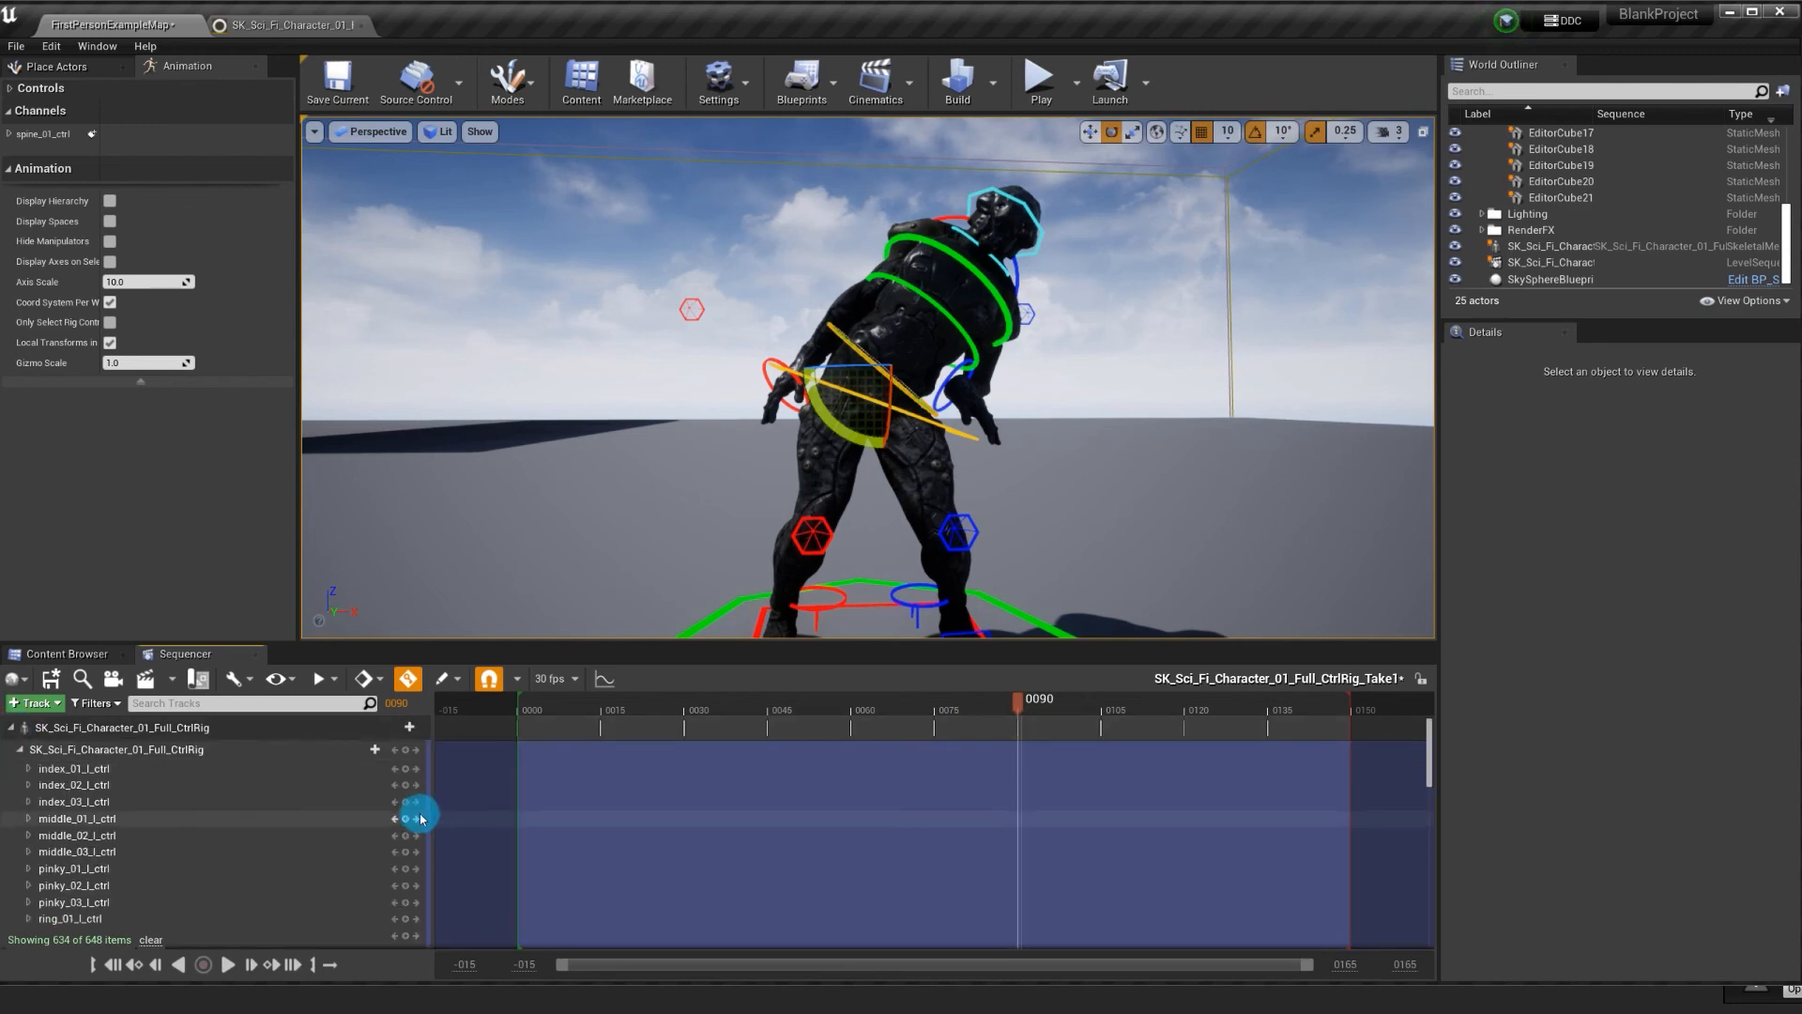
{"action": "scroll", "coordinate": [569, 832], "scroll_direction": "down", "scroll_amount": 3}
{"action": "scroll", "coordinate": [569, 832], "scroll_direction": "down", "scroll_amount": 4}
{"action": "scroll", "coordinate": [576, 828], "scroll_direction": "down", "scroll_amount": 8}
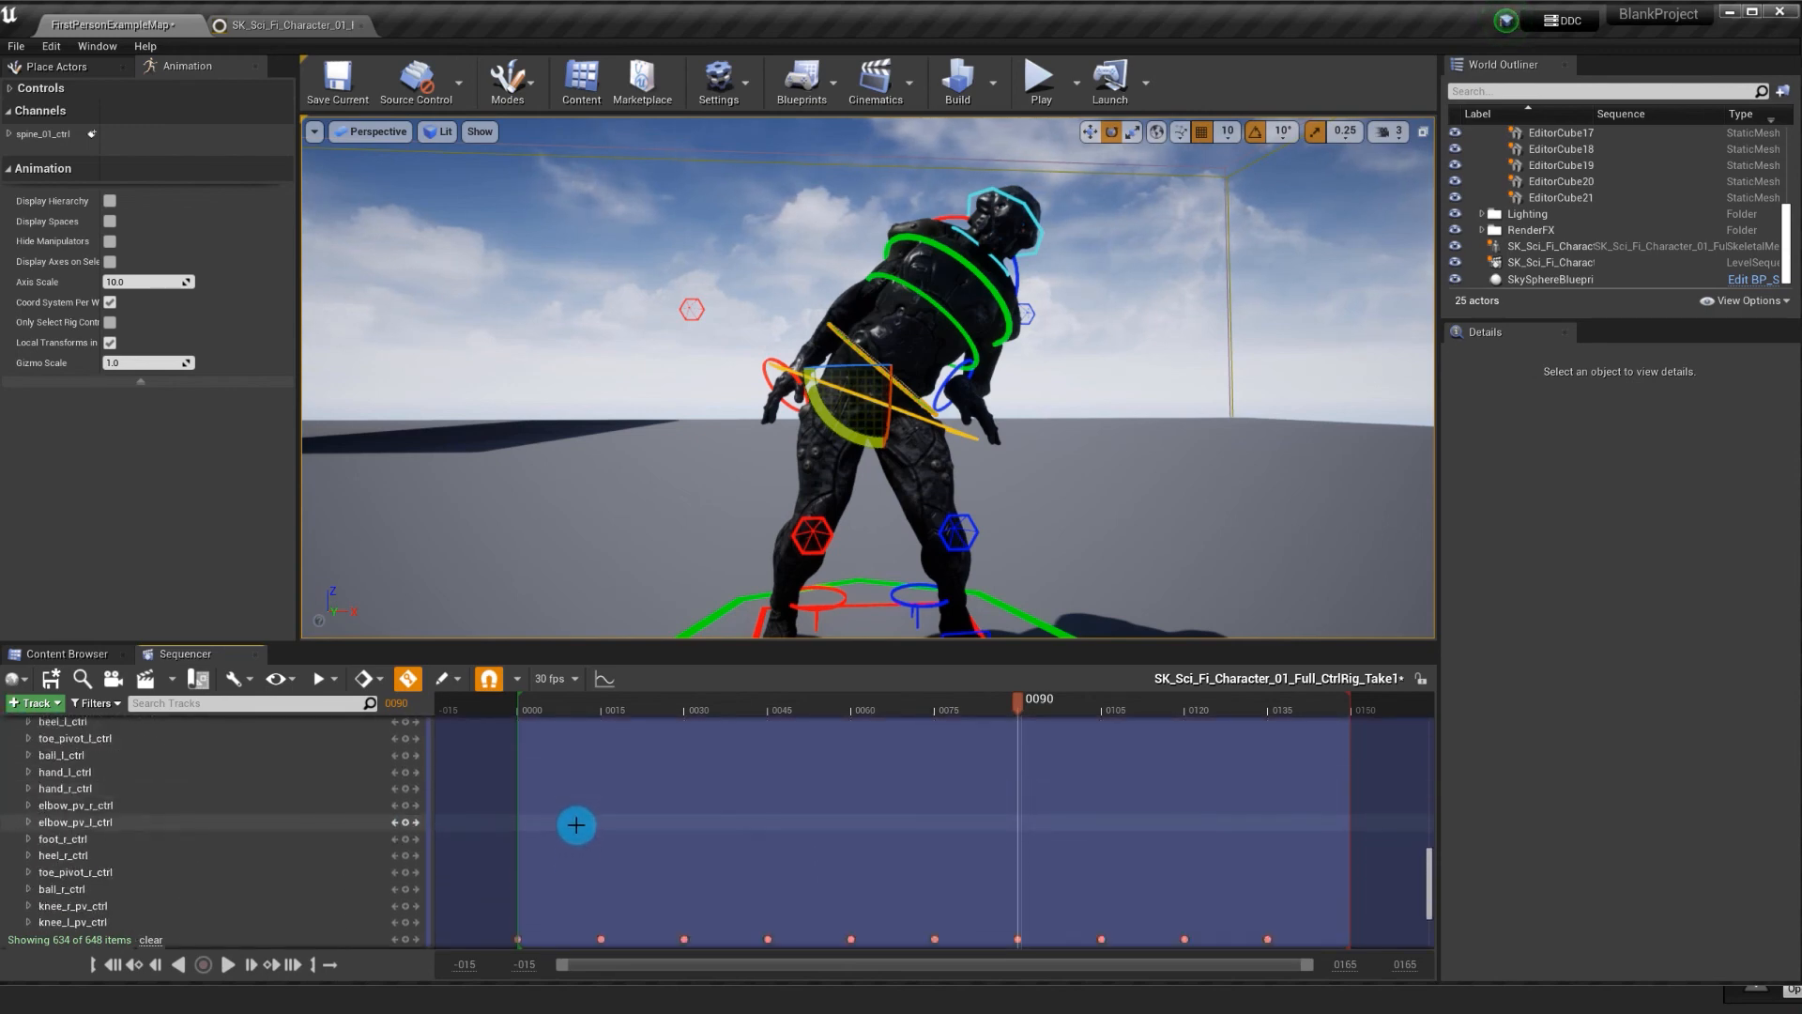
{"action": "key", "text": "ctrl+v"}
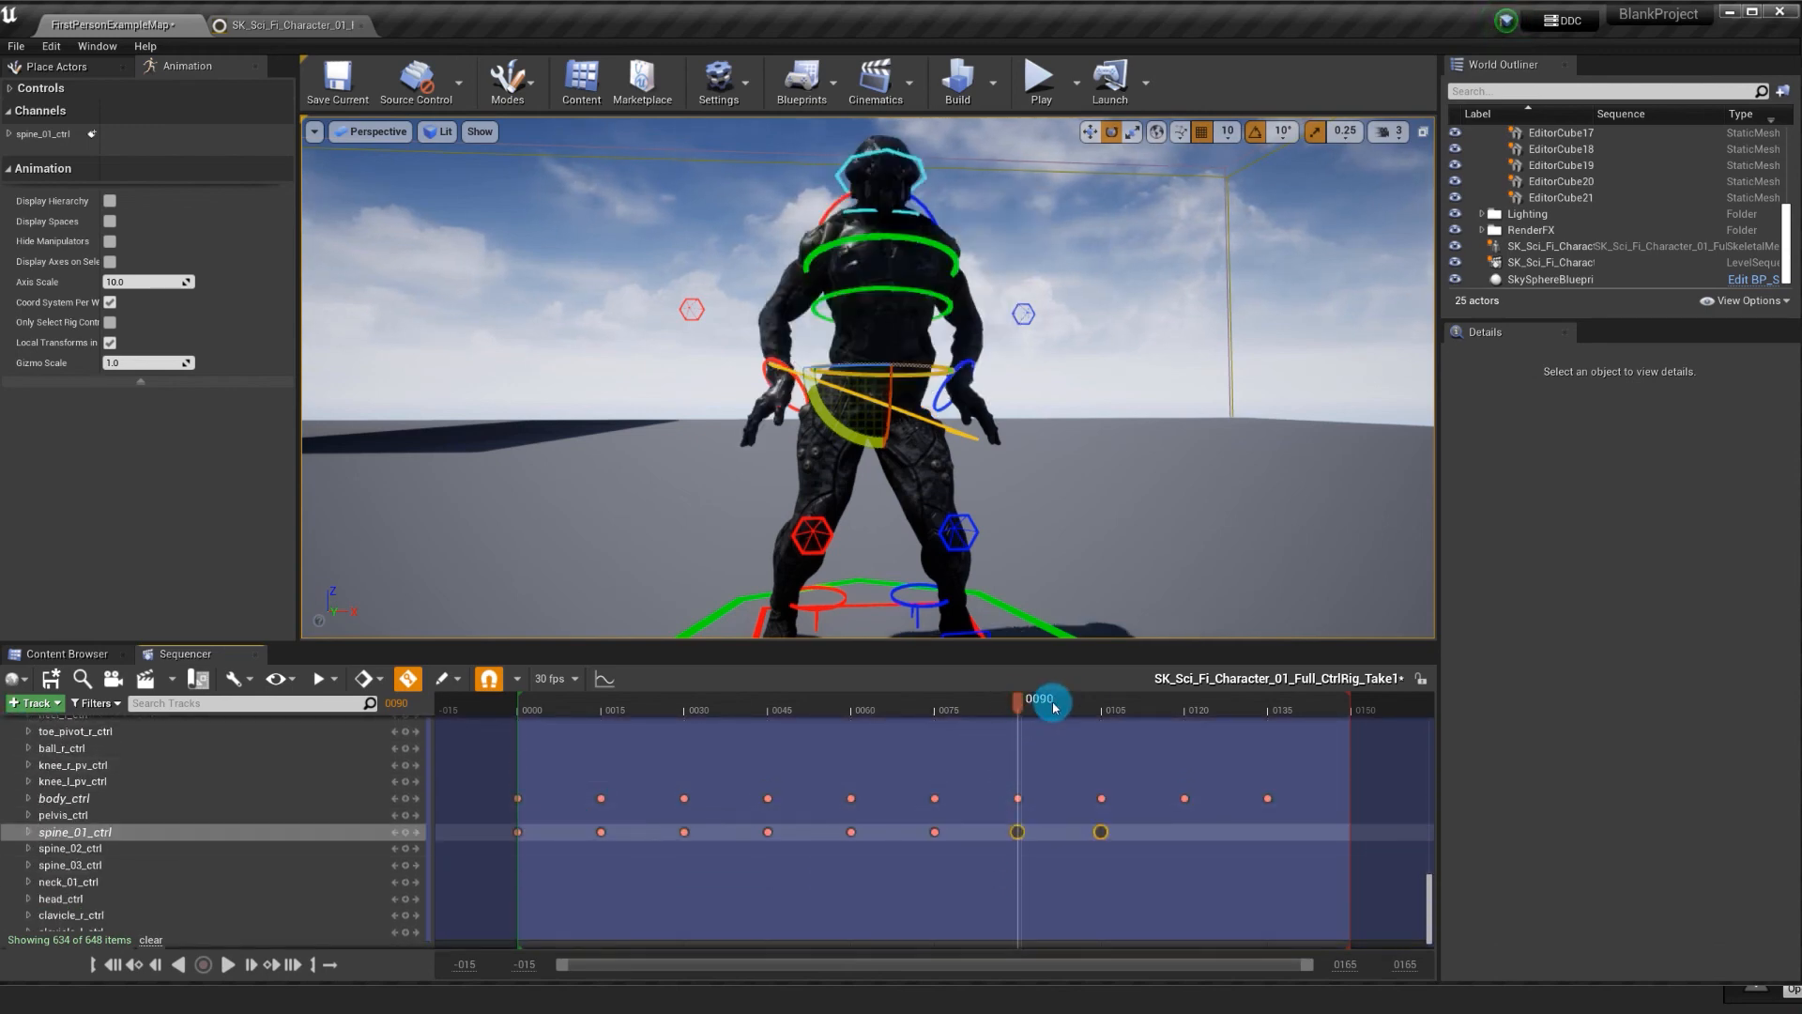
{"action": "left_click_drag", "start_coordinate": [1130, 698], "coordinate": [1190, 719]}
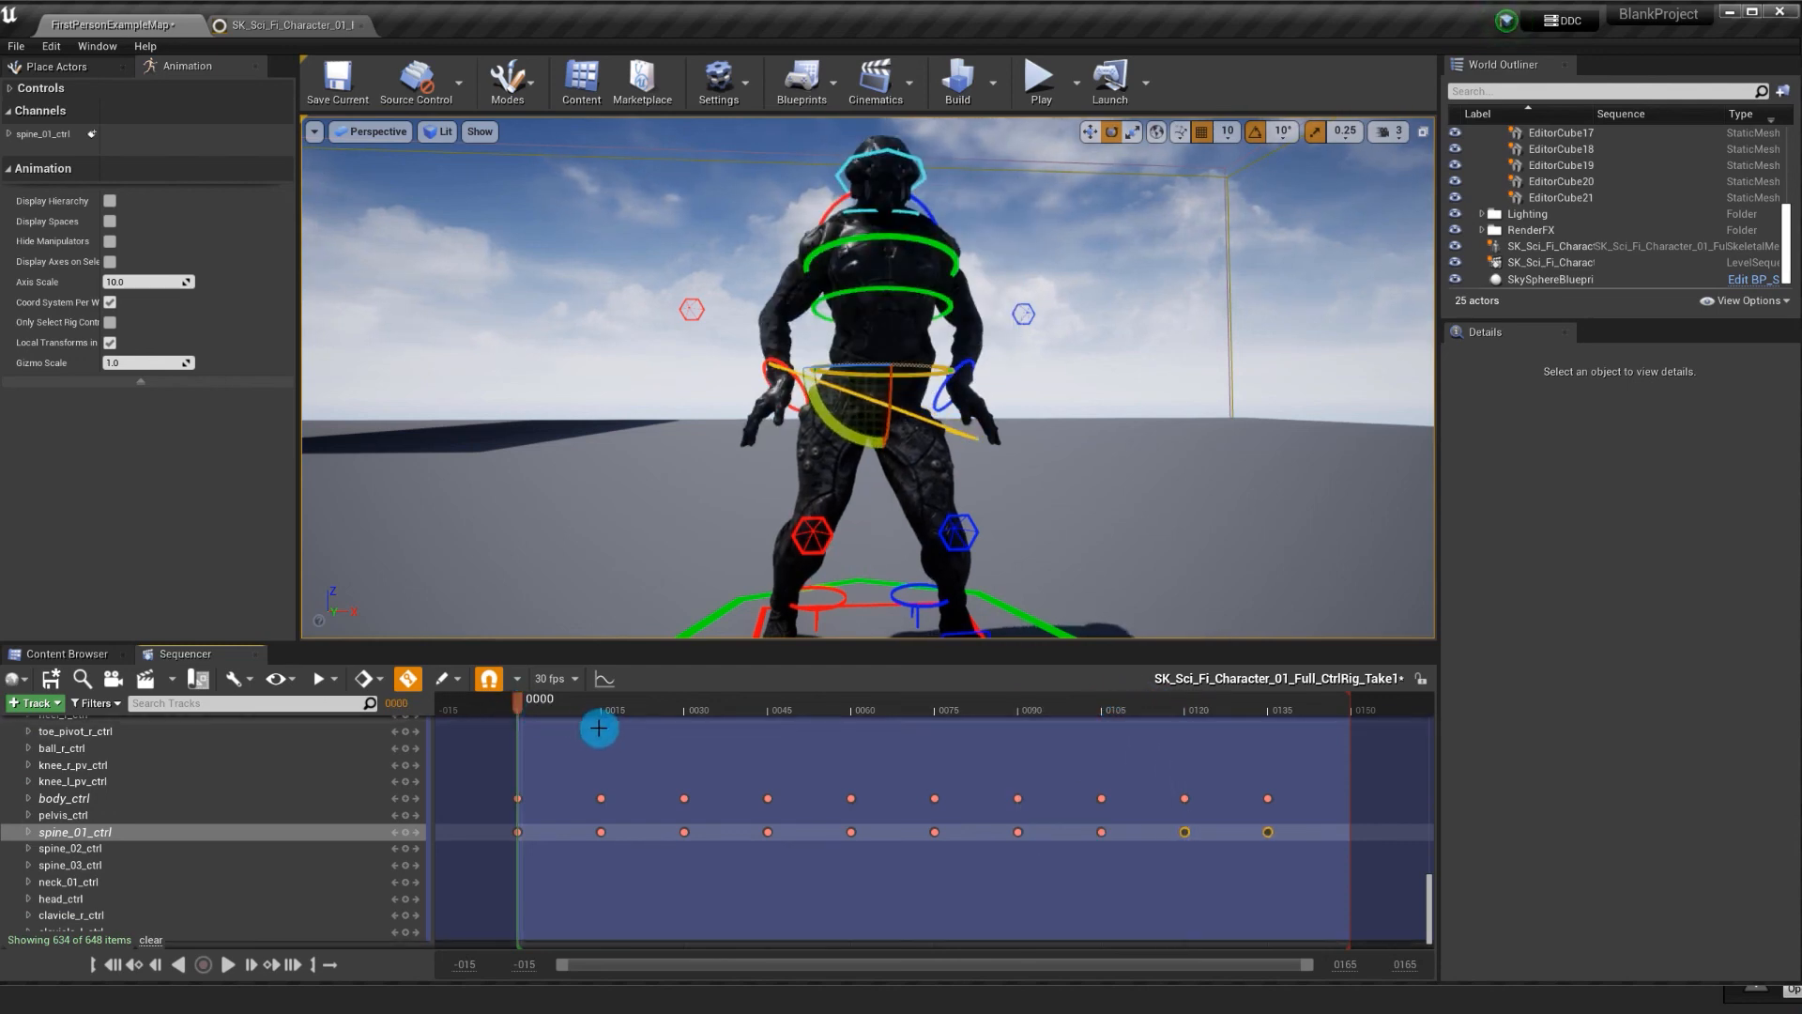
{"action": "key", "text": "space"}
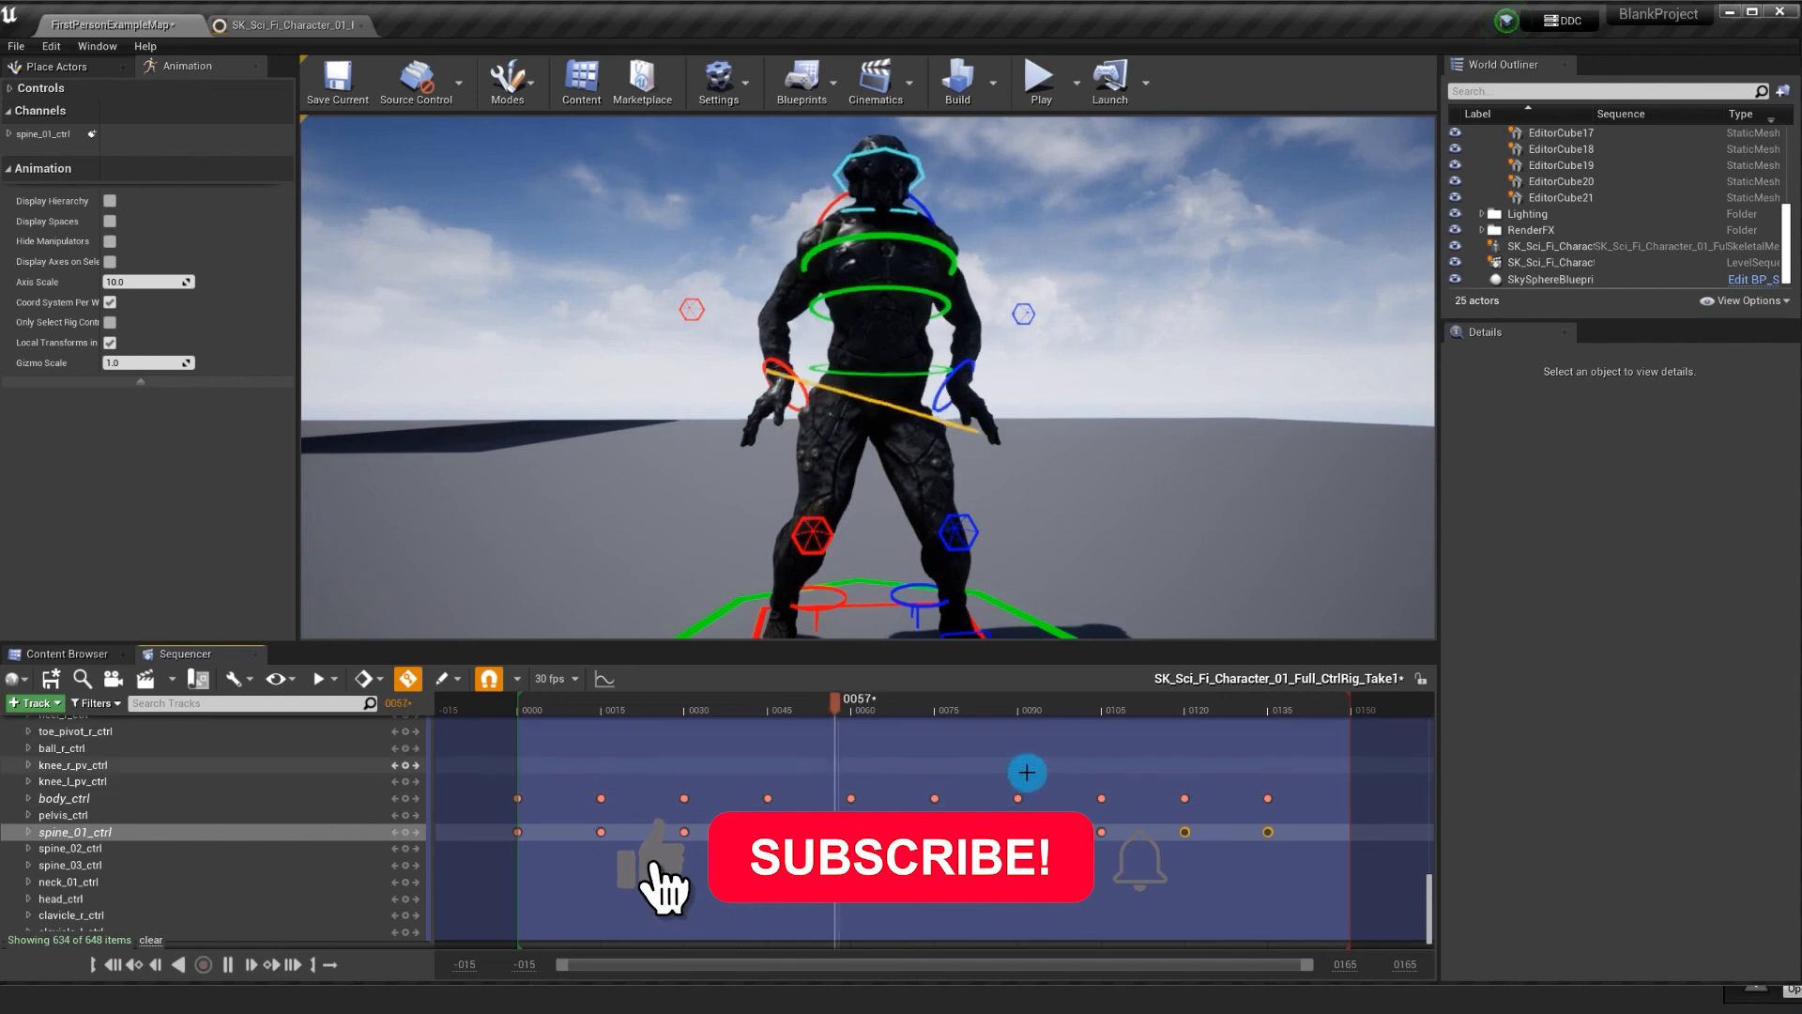